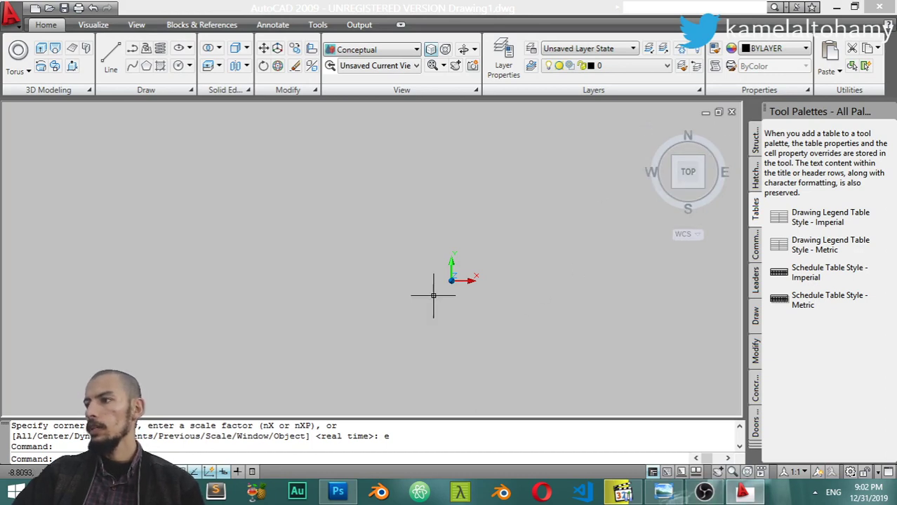
- Orbit to an isometric view and draw a box solid from two base corners and a height
shift+middle_drag(461, 306, 422, 235)
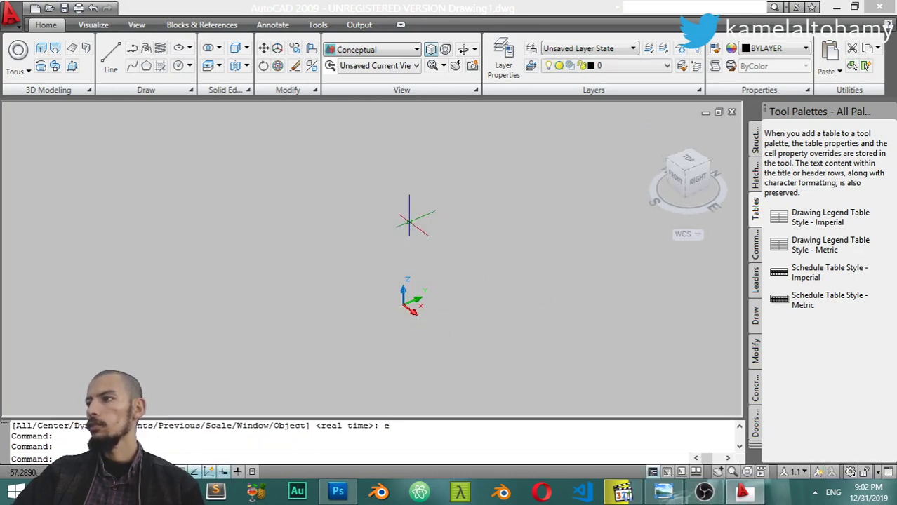
click(31, 75)
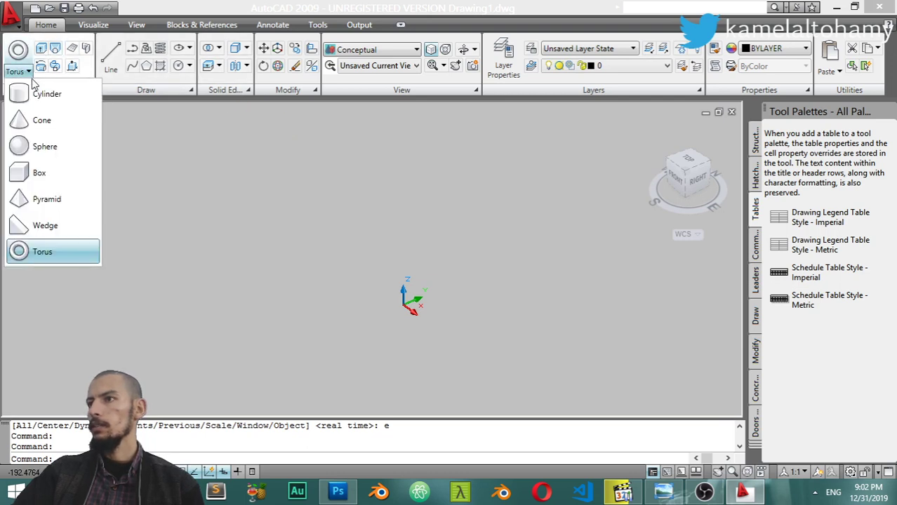
click(42, 171)
click(491, 268)
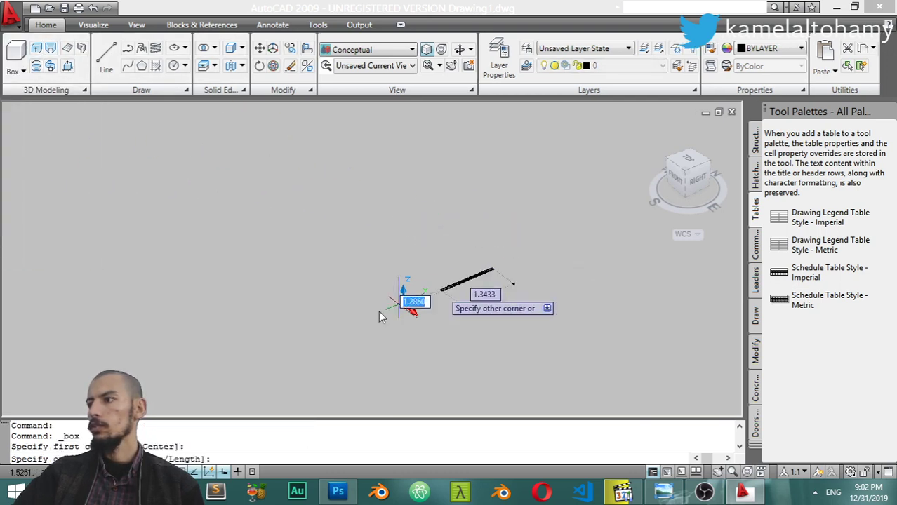
click(219, 320)
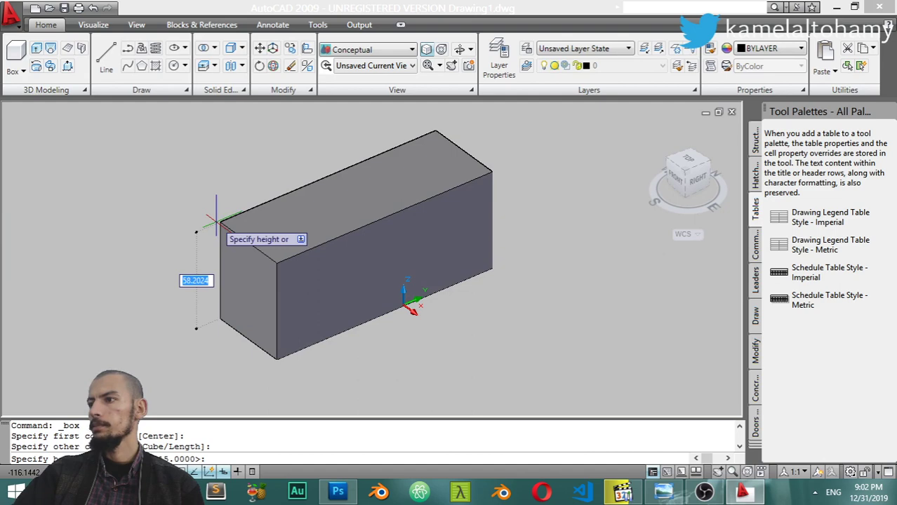
click(246, 191)
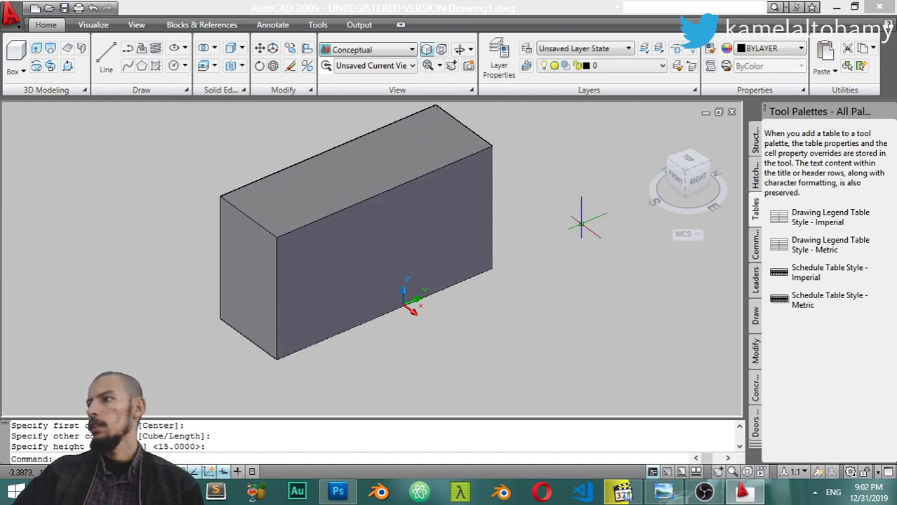
click(497, 179)
- Try the 2D Wireframe, Realistic and Conceptual visual styles on the box
click(405, 52)
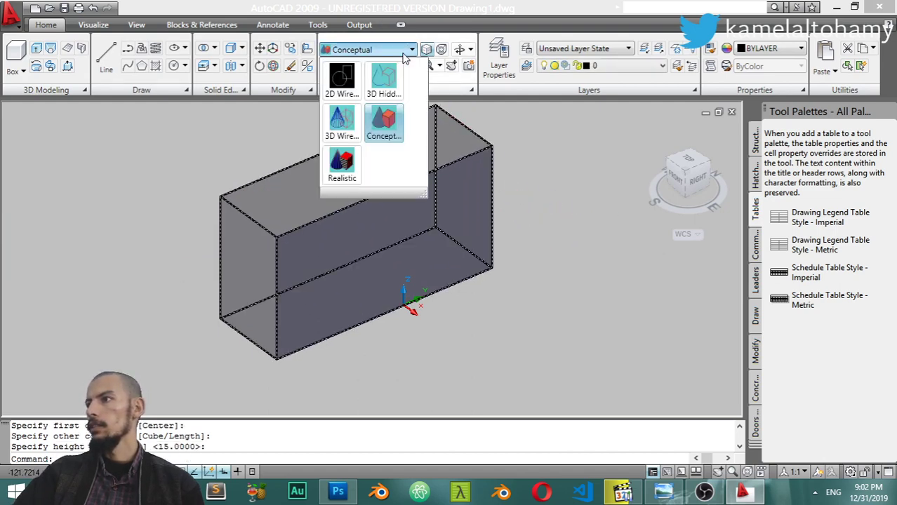
click(343, 82)
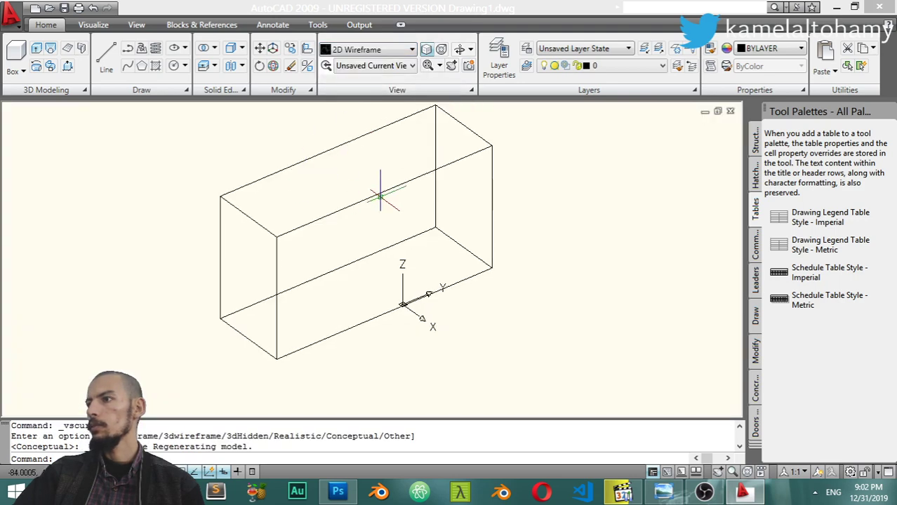
click(398, 50)
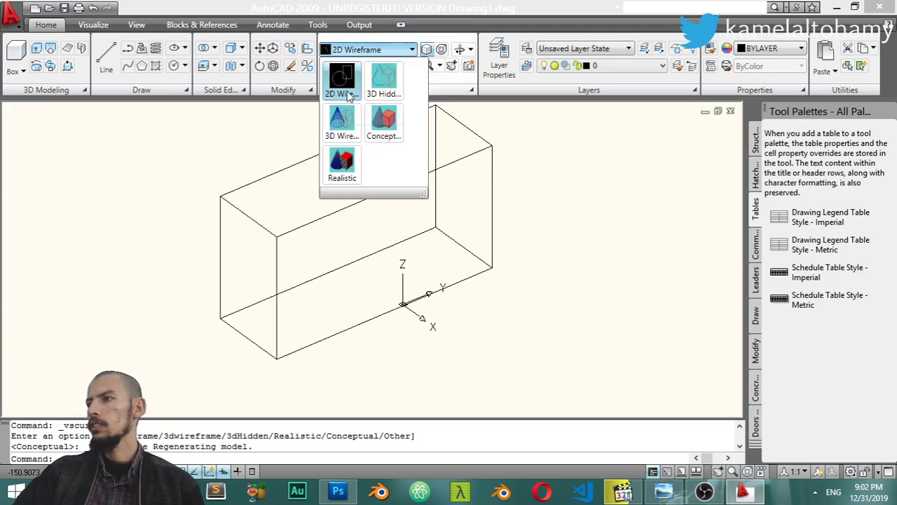
click(347, 164)
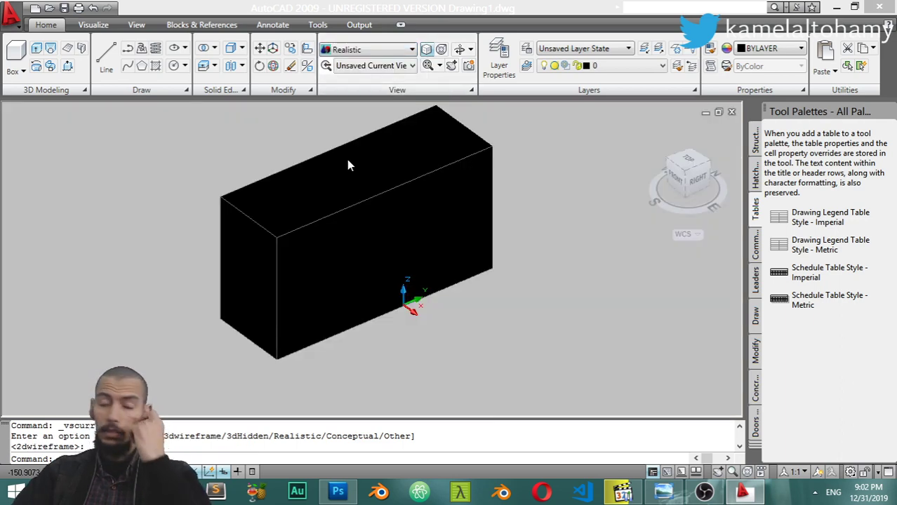
click(379, 53)
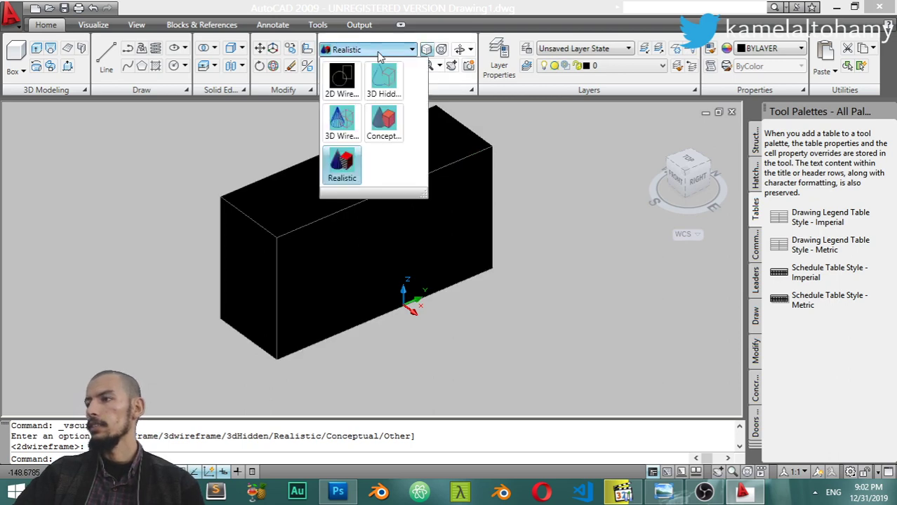
click(381, 120)
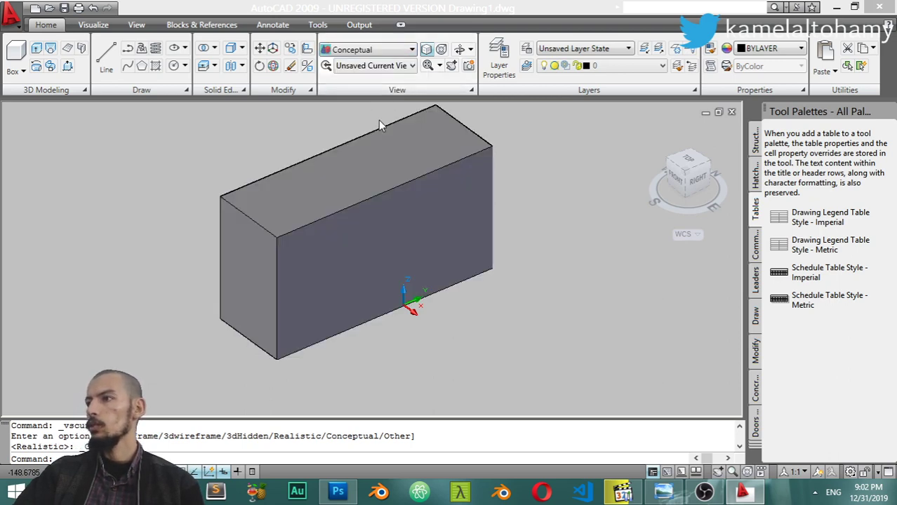
- Settle on the 2D Wireframe style and orbit the wireframe box to a new angle
click(370, 51)
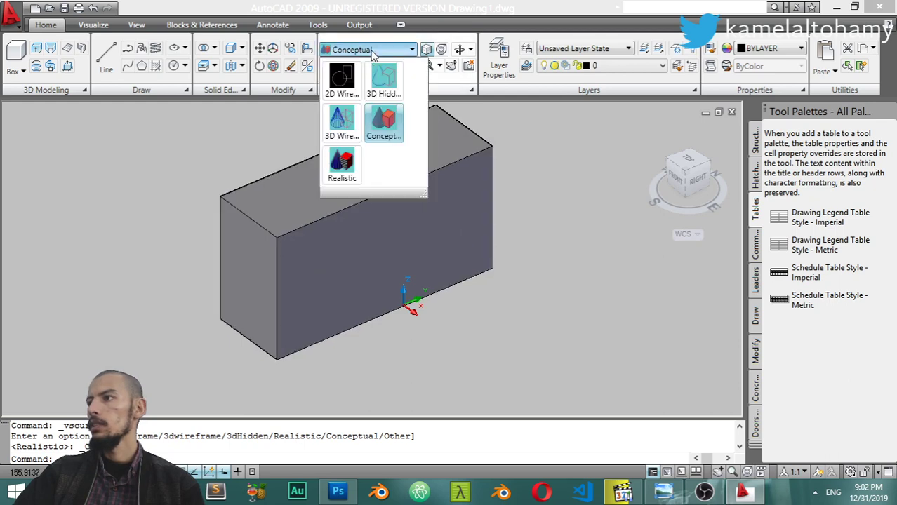
click(346, 81)
click(365, 53)
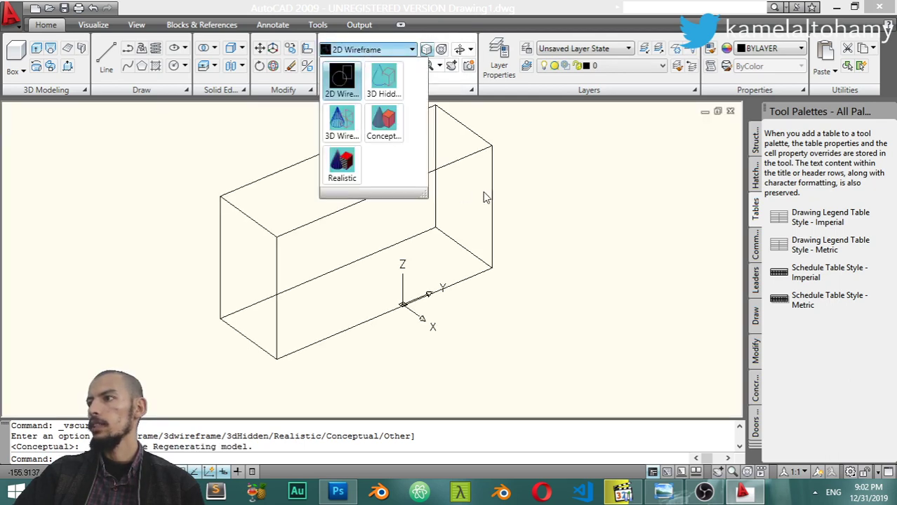
click(484, 317)
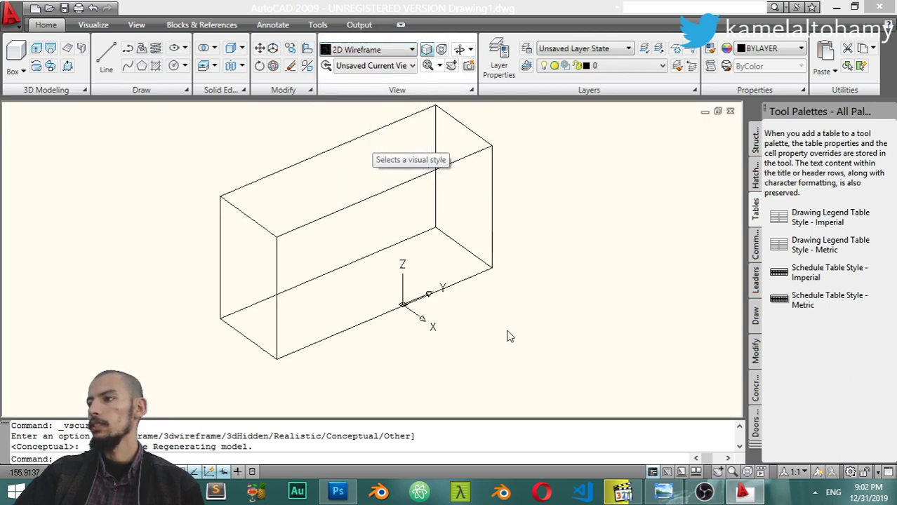
mouse_move(550, 321)
shift+middle_down()
mouse_move(416, 315)
mouse_move(373, 325)
mouse_move(545, 249)
shift+middle_up()
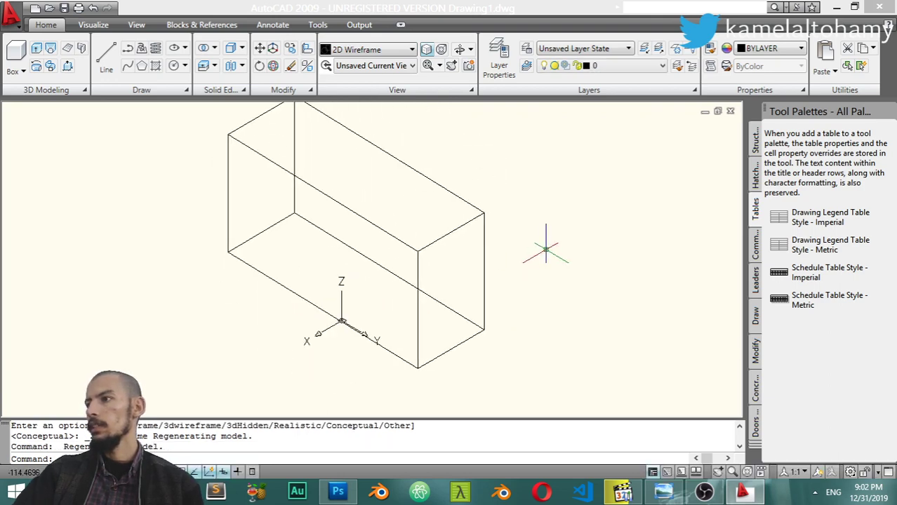
- Restore Conceptual shading and orbit around the box to view it from new angles
click(370, 60)
click(384, 120)
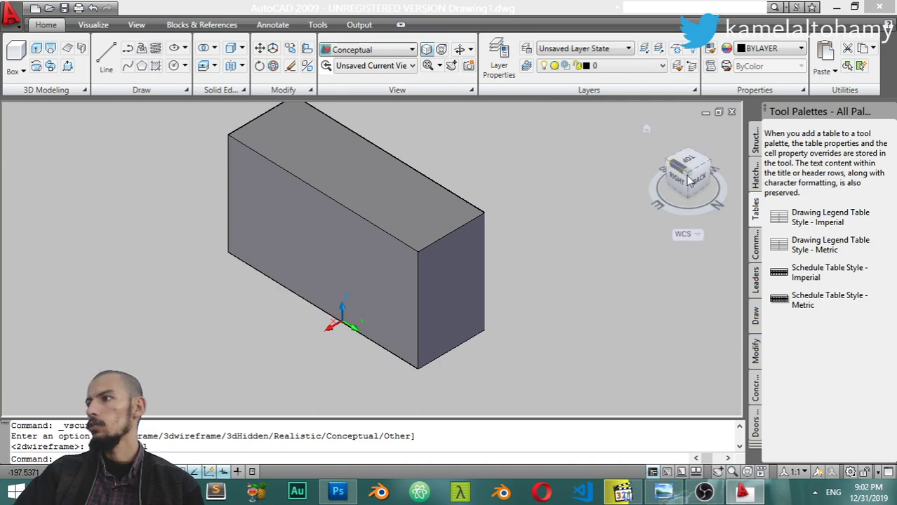
mouse_move(348, 226)
shift+middle_down()
mouse_move(486, 216)
mouse_move(409, 190)
shift+middle_up()
click(418, 153)
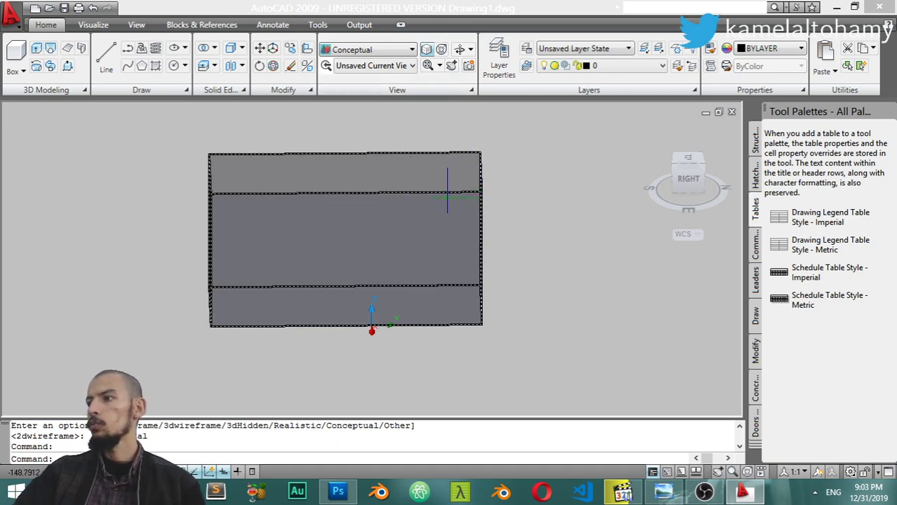
mouse_move(405, 247)
shift+middle_down()
mouse_move(456, 252)
mouse_move(360, 180)
shift+middle_up()
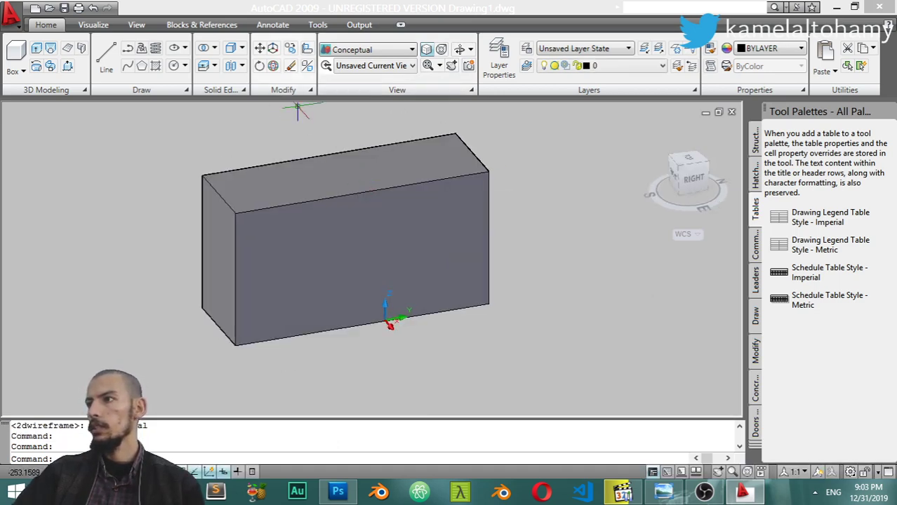
key(Escape)
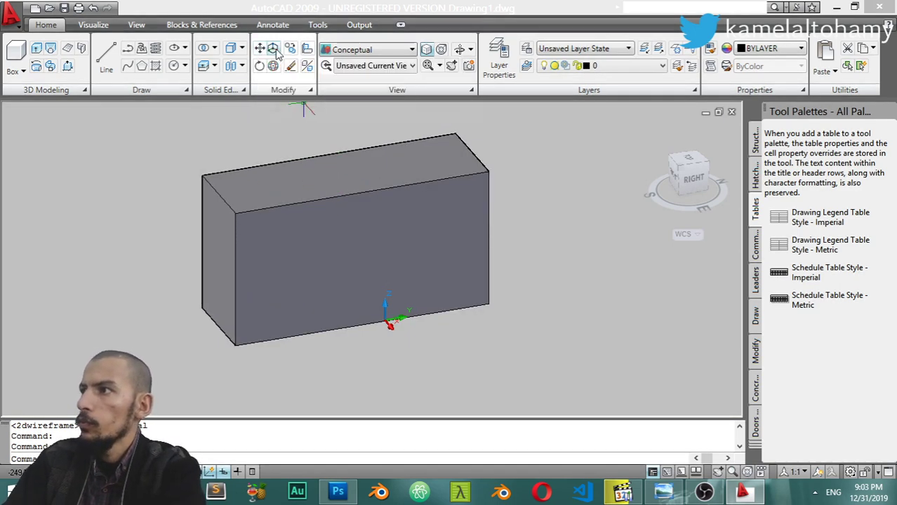
- Move the box to the right with 3D Move, using its corner as base point
click(276, 50)
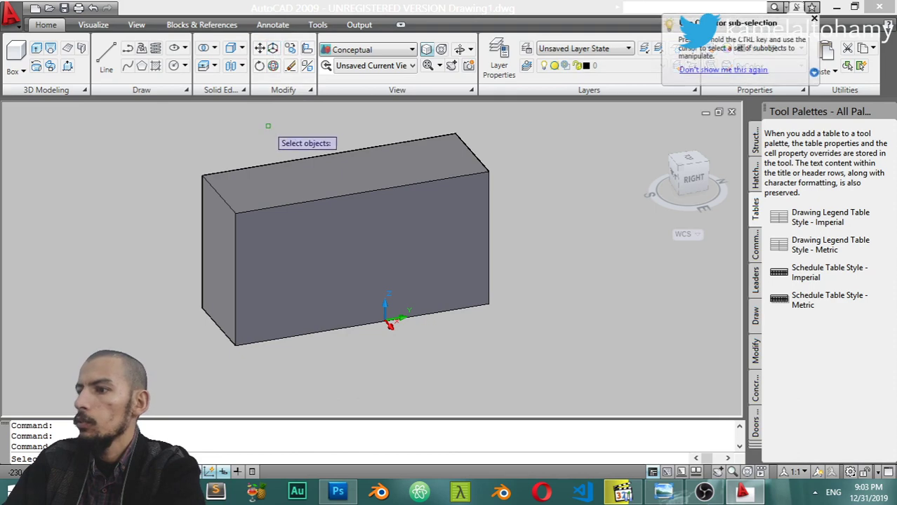
click(282, 179)
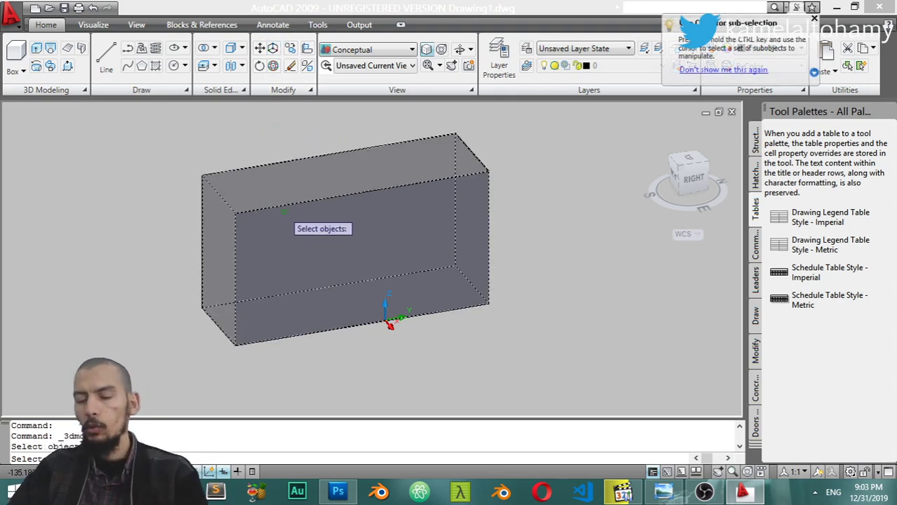
key(Return)
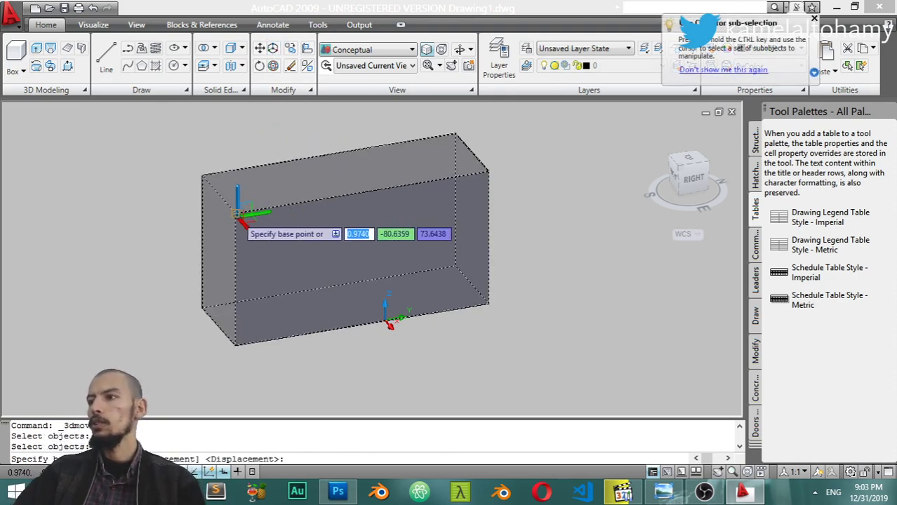
click(236, 210)
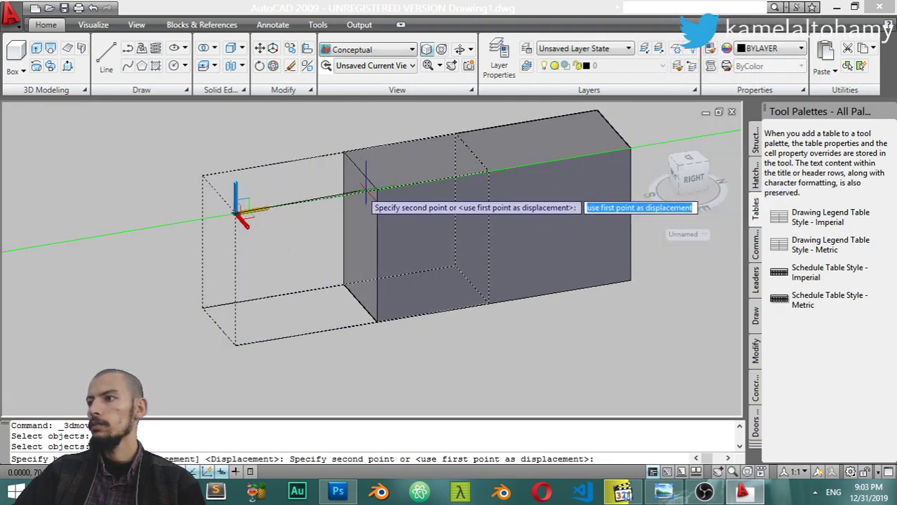
click(484, 190)
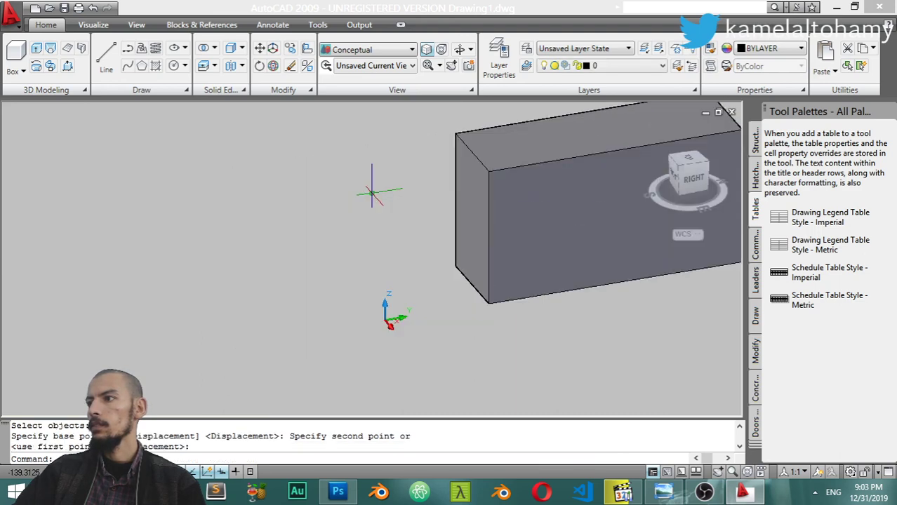
- Move the box down to a lower position
click(483, 190)
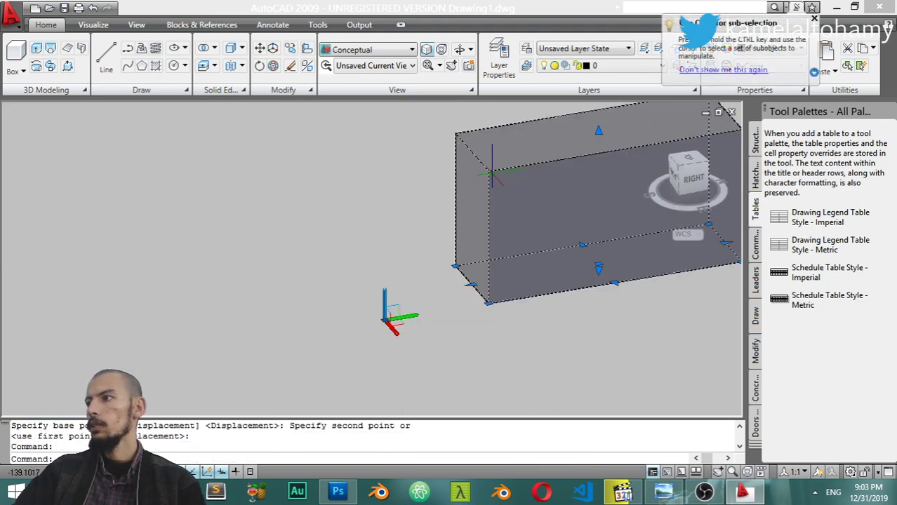
key(Return)
click(489, 170)
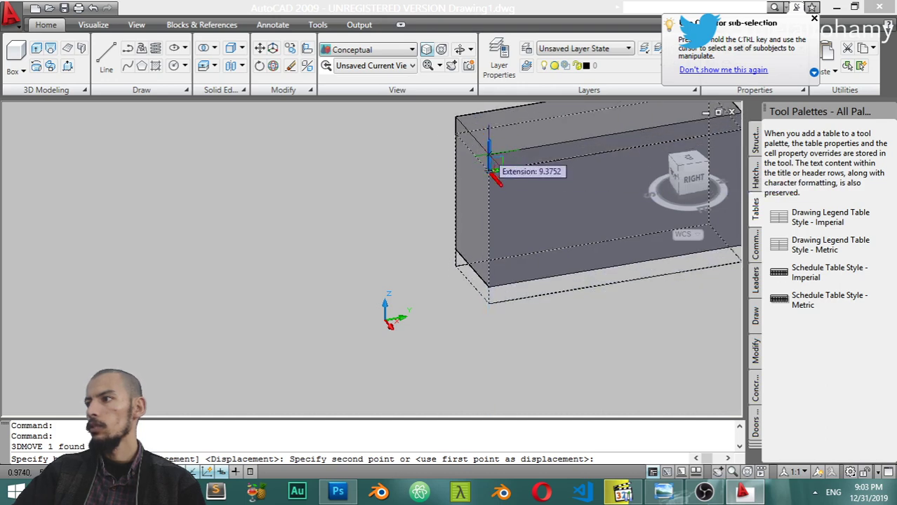
click(489, 231)
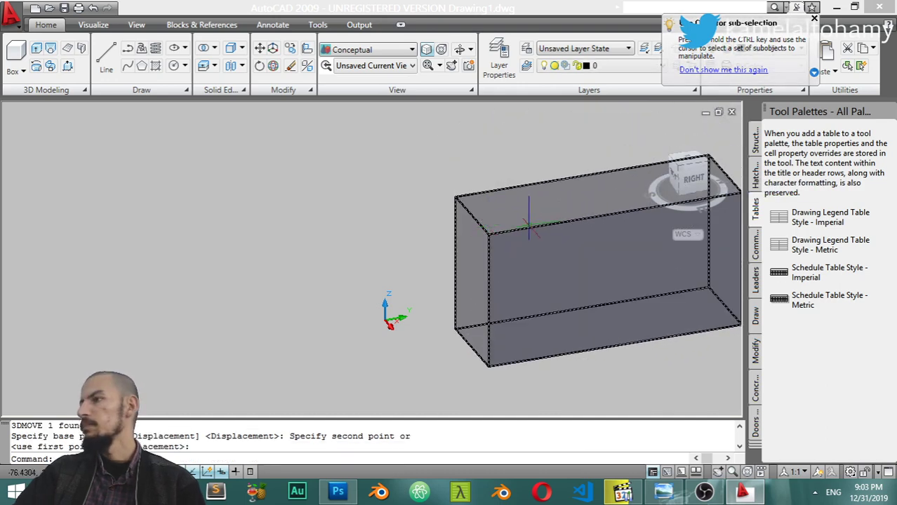
key(Escape)
- Repeat 3D Move to relocate the box once more and recentre the view
key(Return)
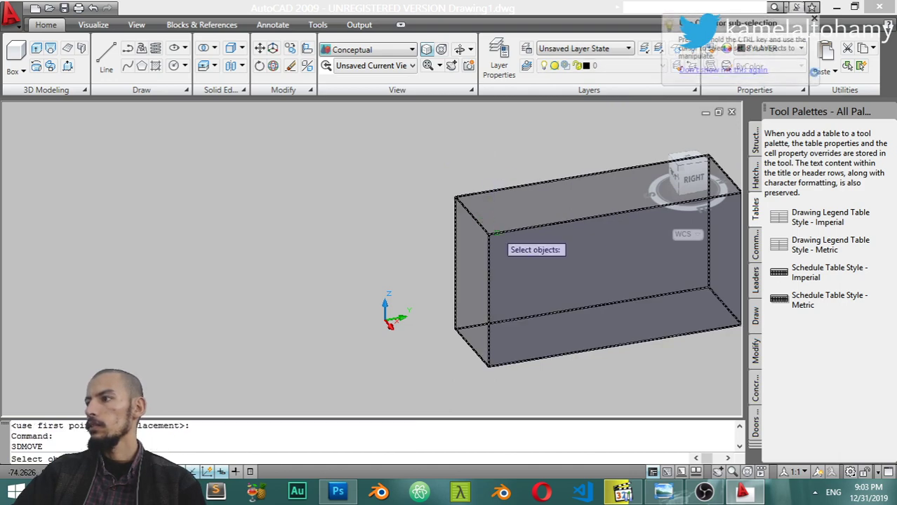
click(489, 233)
key(Return)
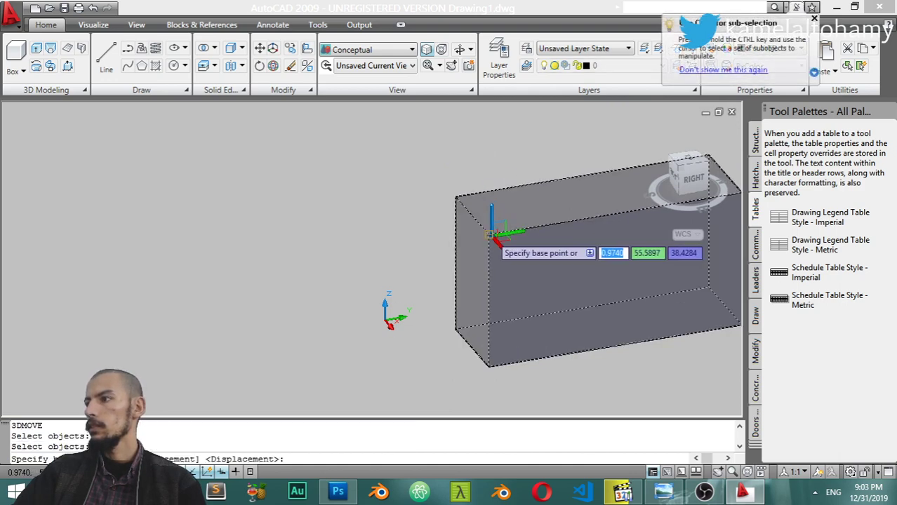
click(489, 233)
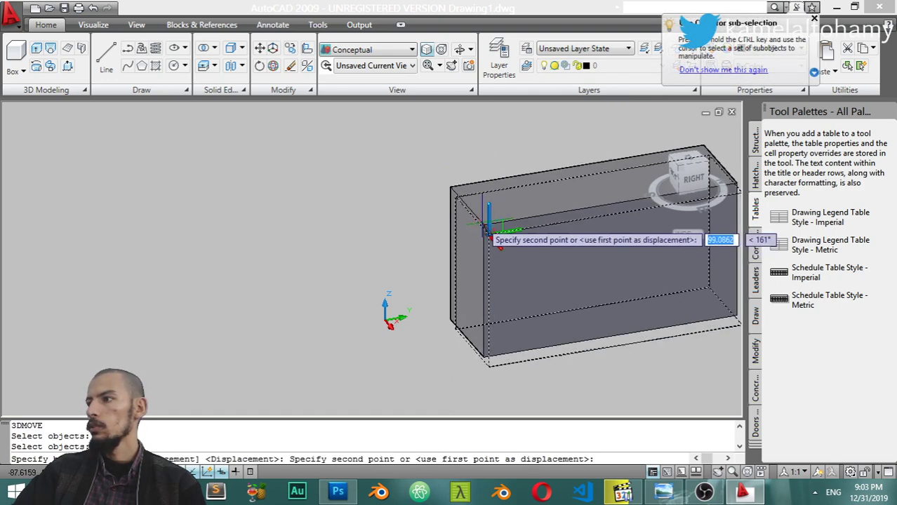
click(412, 153)
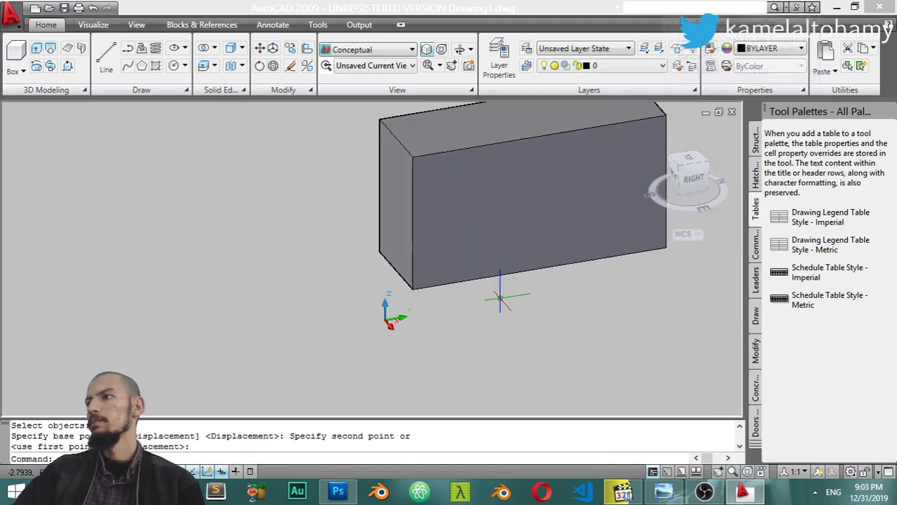
middle_drag(496, 296, 360, 327)
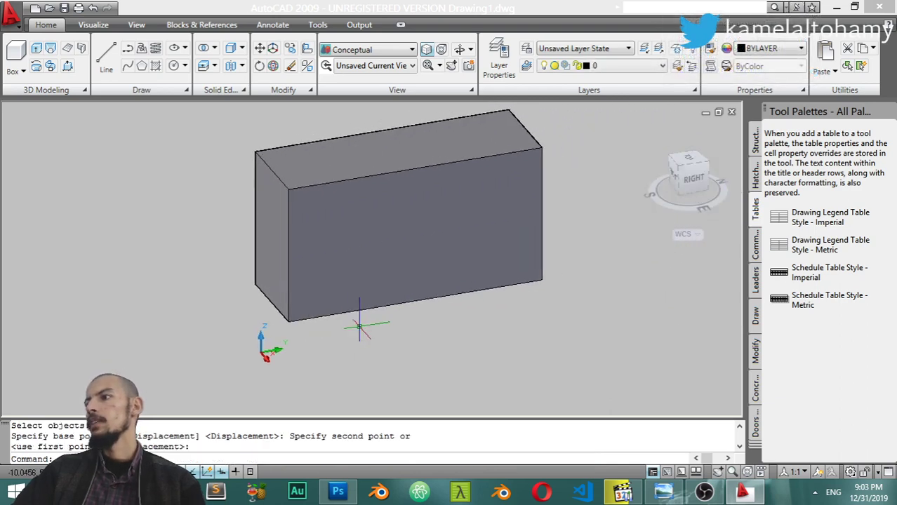
- Start 3D Rotate on the box with its corner as the base point
click(272, 67)
click(354, 162)
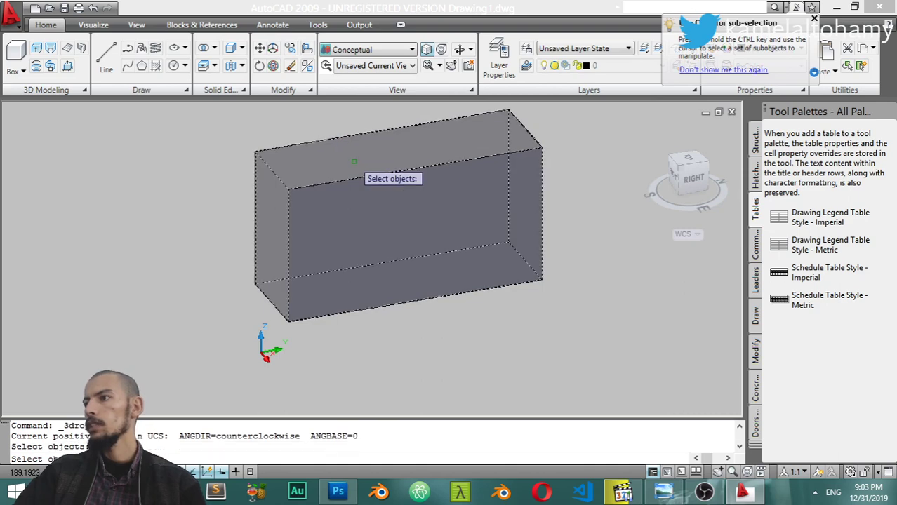
key(Return)
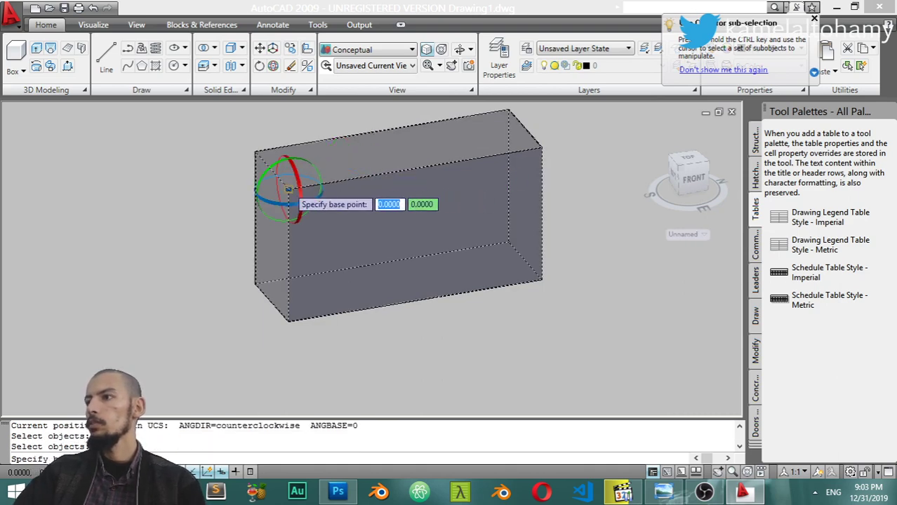
click(287, 187)
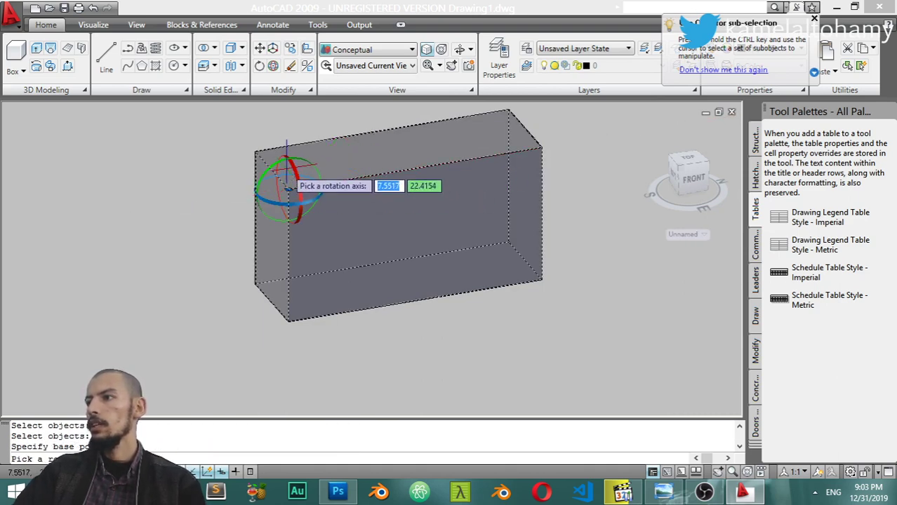
scroll(287, 184, up, 3)
scroll(301, 238, up, 2)
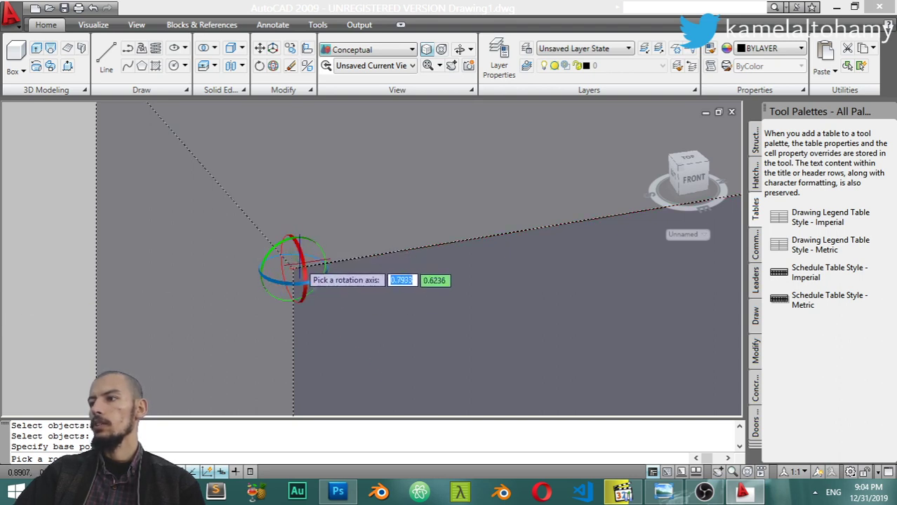
- Rotate the box 45 degrees about its X axis and recentre the view
click(292, 269)
click(295, 270)
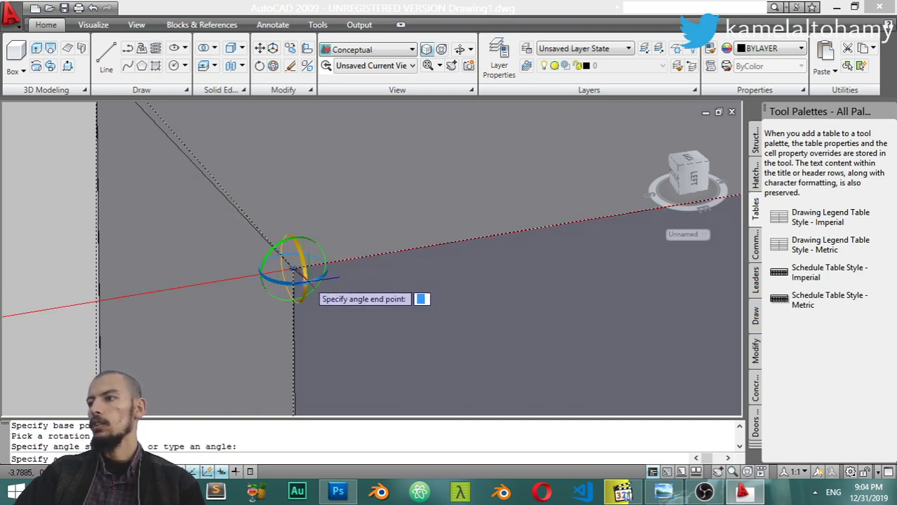
text(45)
key(Return)
scroll(308, 281, down, 3)
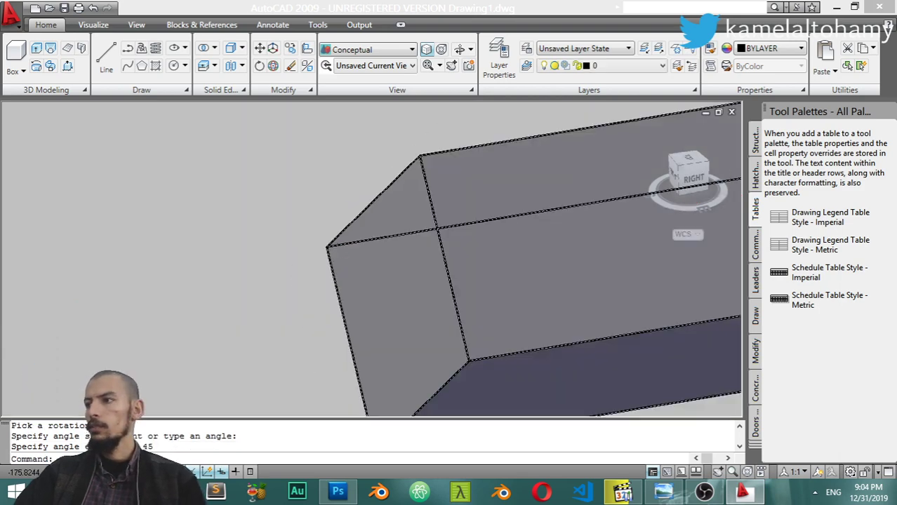
scroll(346, 235, down, 2)
scroll(387, 176, up, 2)
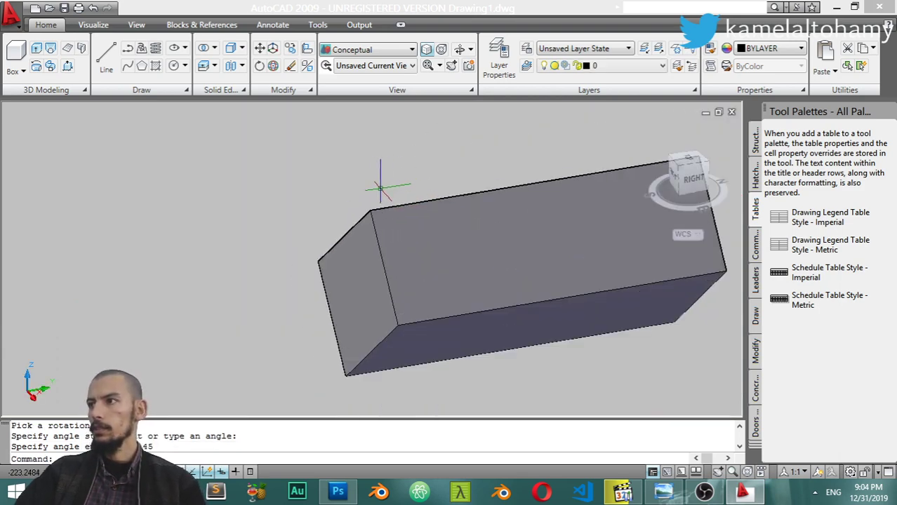
middle_drag(318, 165, 229, 153)
click(310, 90)
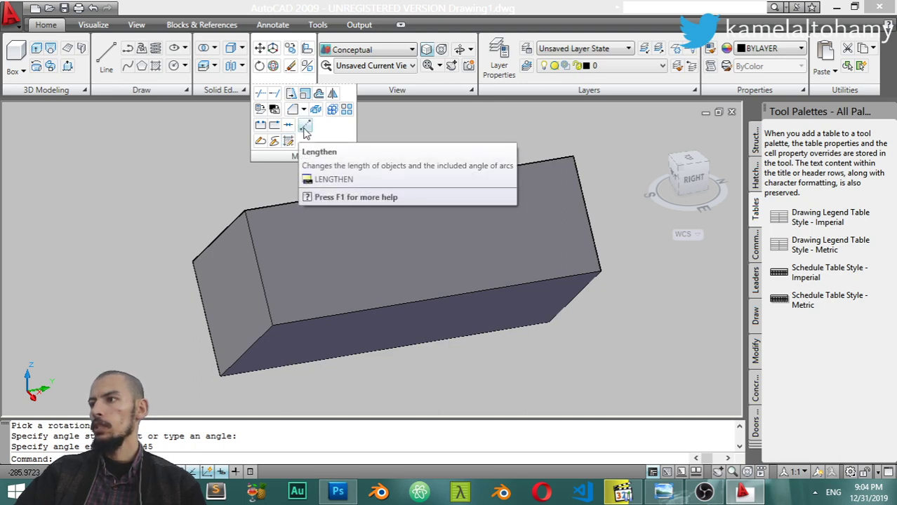
- Switch to the AutoCAD Classic workspace and view the drawing from the top
click(860, 479)
click(807, 412)
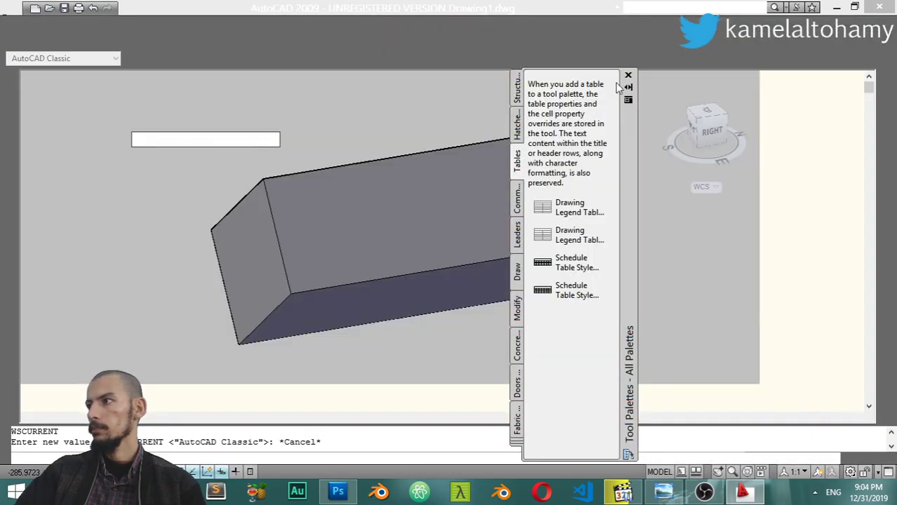
click(628, 76)
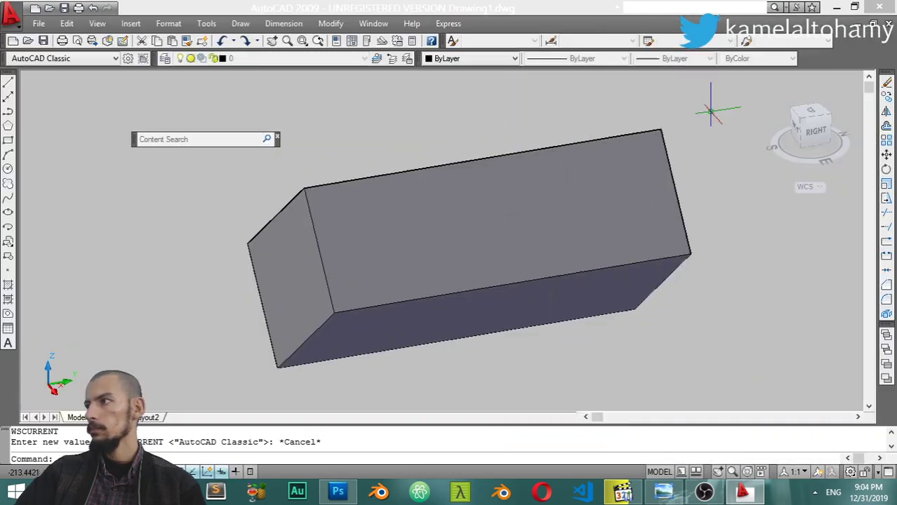
click(807, 116)
middle_drag(467, 231, 306, 160)
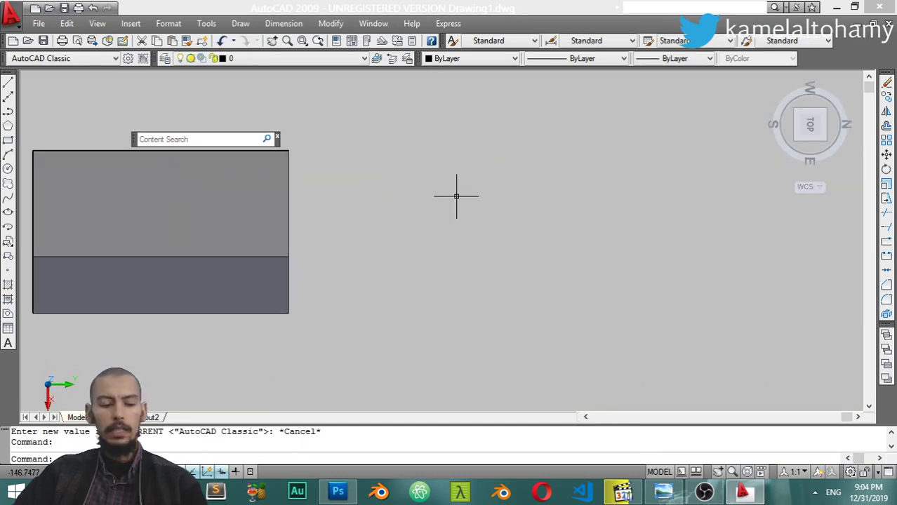
text(rec)
- Draw a square rectangle beside the box
key(Return)
click(565, 147)
click(394, 320)
text(hatch)
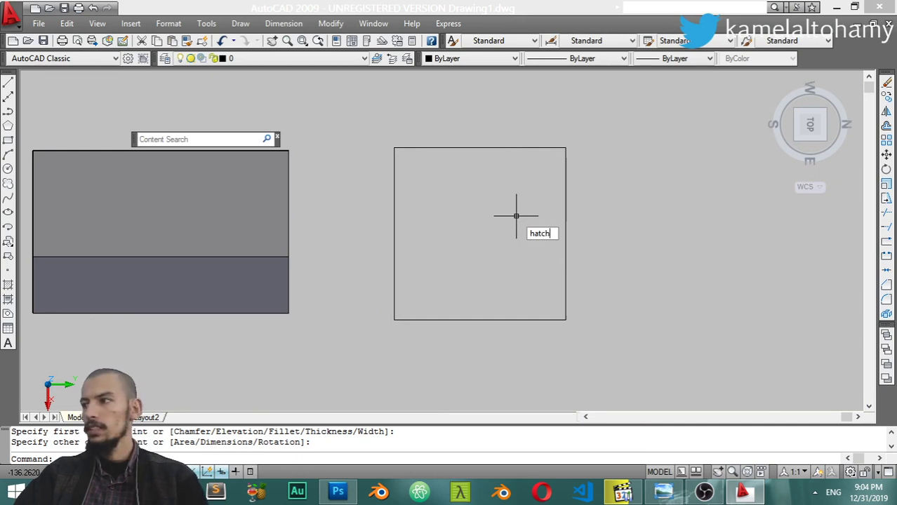
key(Return)
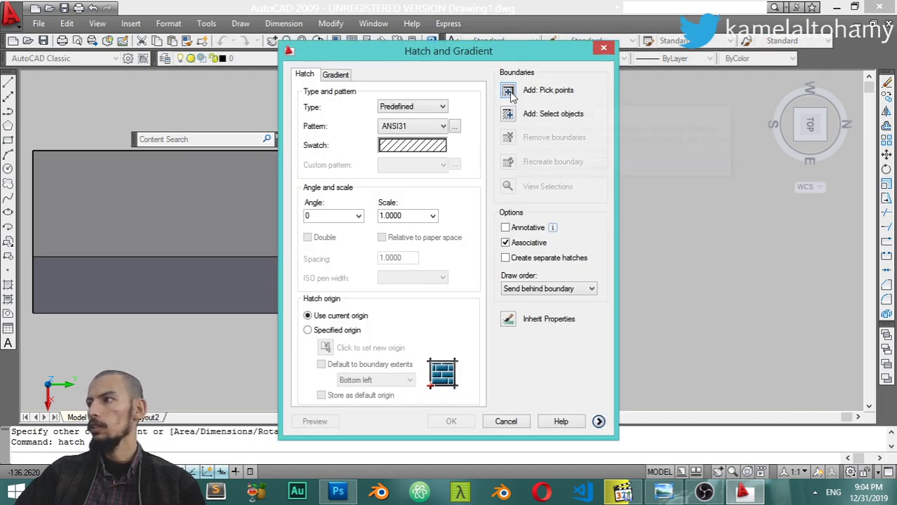
- Pick inside the square as the hatch boundary and choose the ANSI37 pattern
click(510, 96)
click(467, 208)
key(Return)
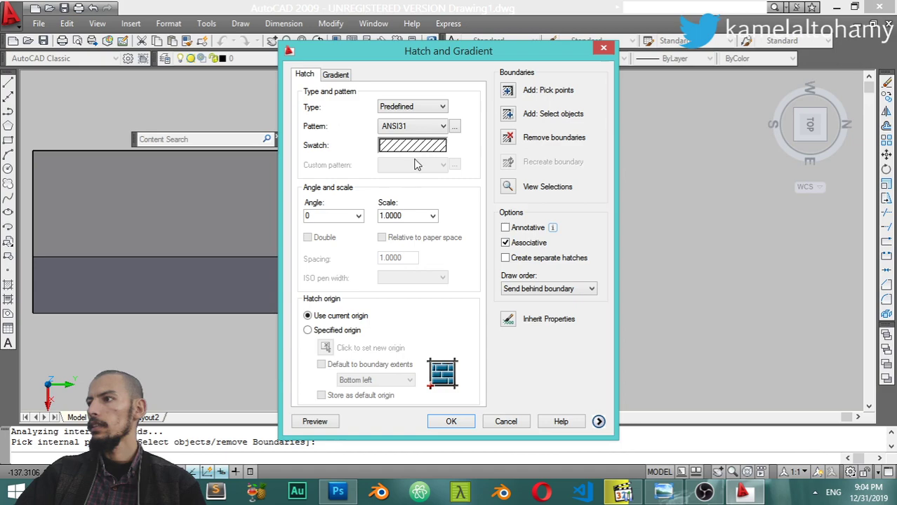
click(443, 127)
click(409, 200)
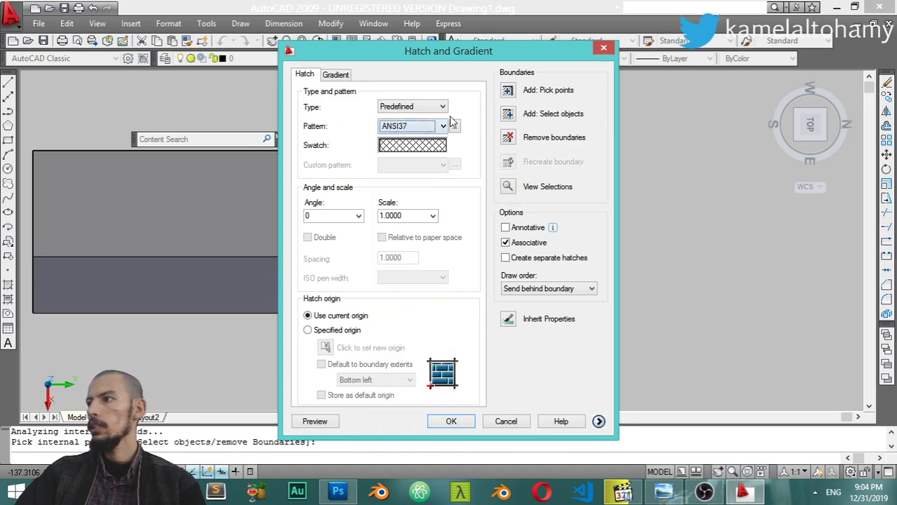
click(328, 420)
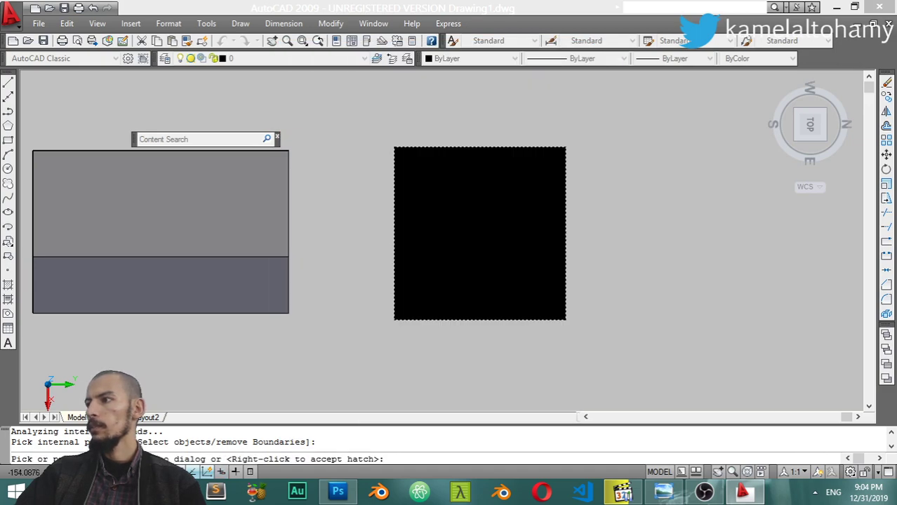
scroll(491, 223, down, 5)
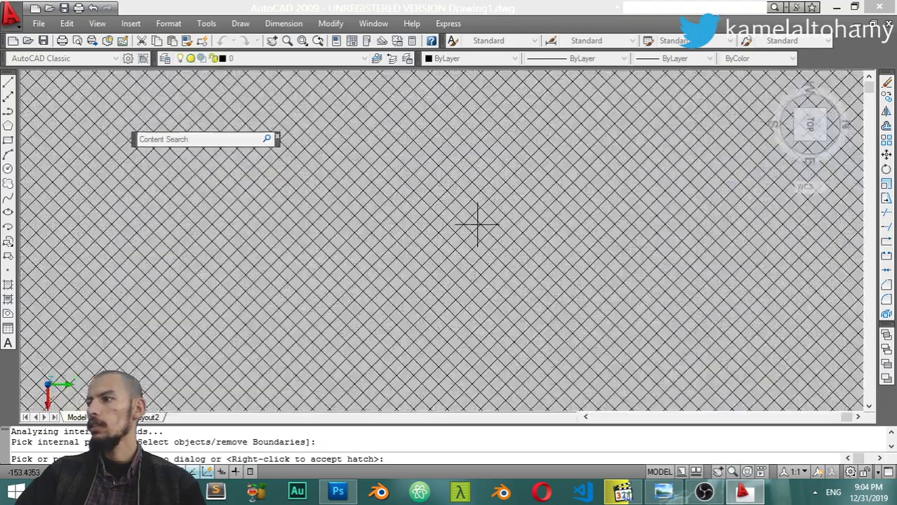
scroll(484, 222, up, 5)
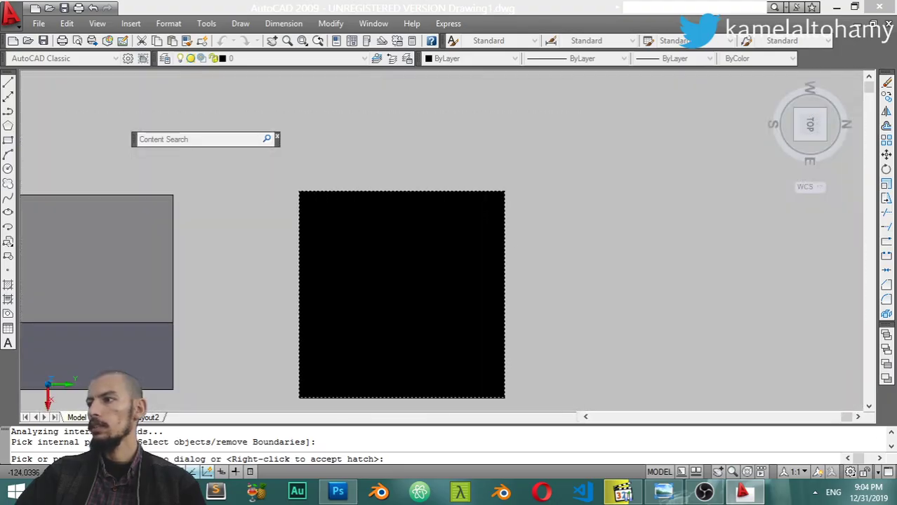
middle_drag(461, 315, 431, 256)
key(Escape)
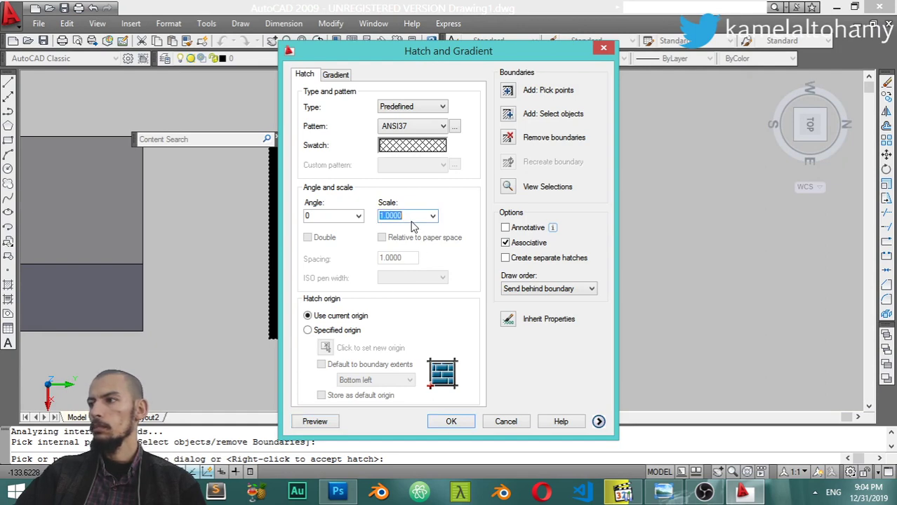
- Set the hatch scale to 22, preview it, and apply it to the square
text(10)
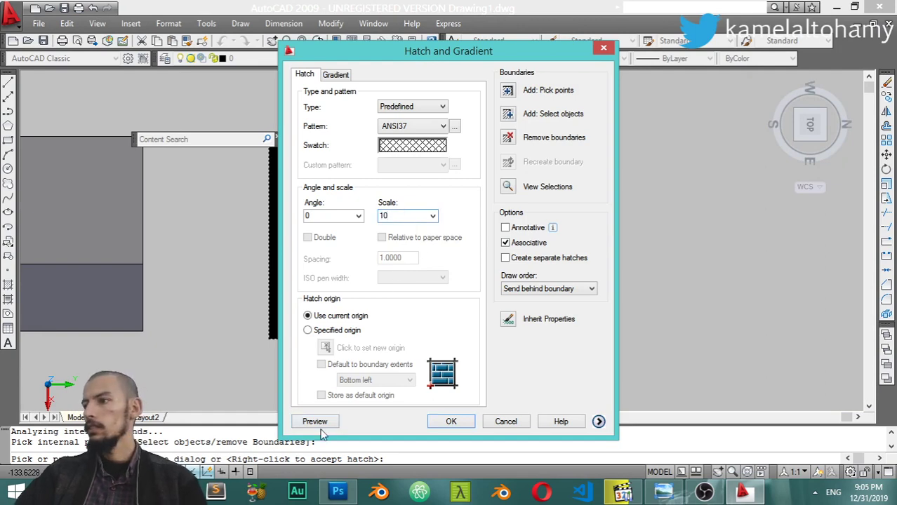
click(319, 422)
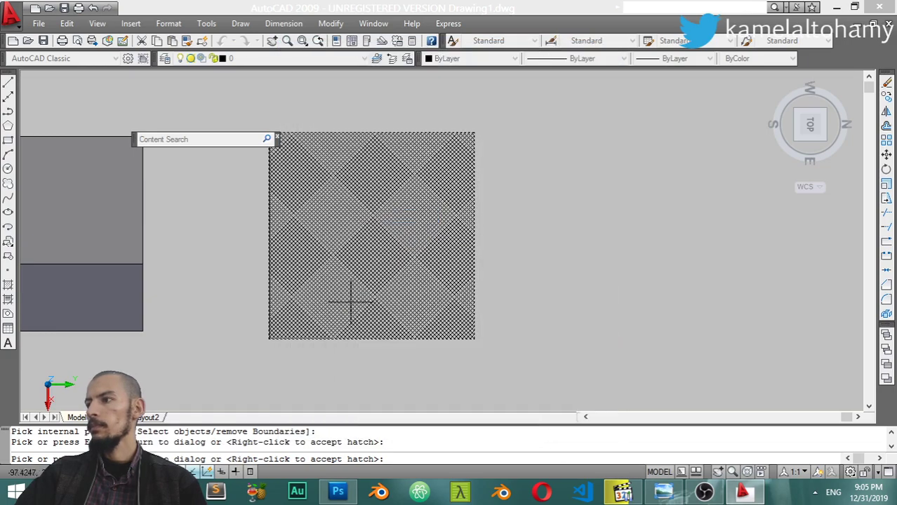
scroll(358, 280, up, 3)
scroll(366, 261, down, 5)
key(Escape)
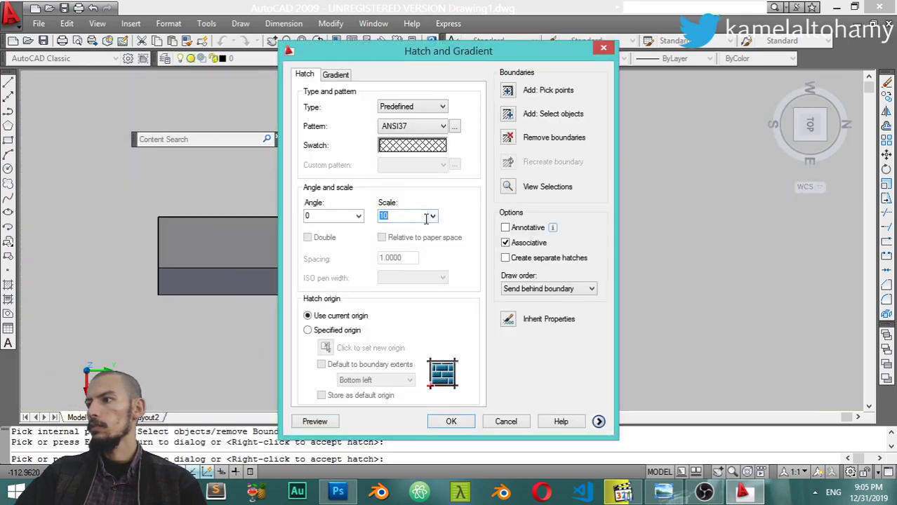
click(314, 422)
scroll(358, 302, up, 4)
scroll(357, 266, down, 2)
middle_drag(405, 256, 351, 274)
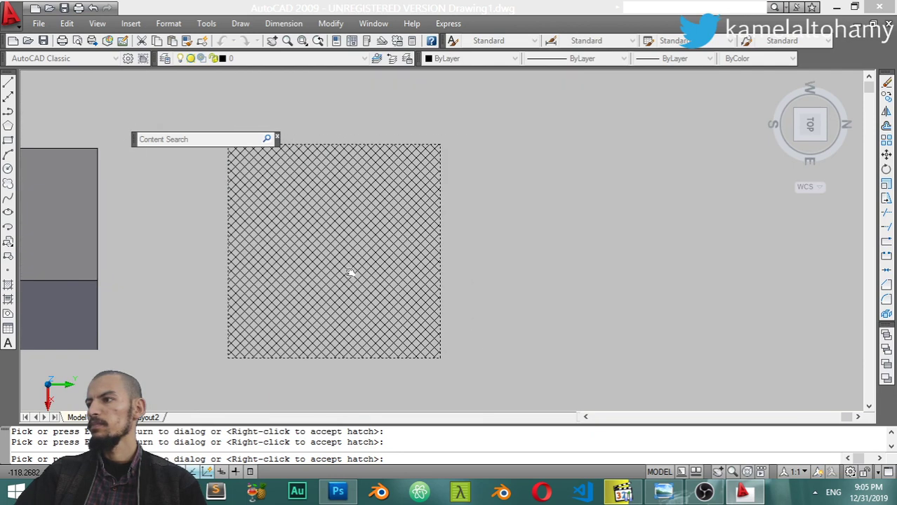
key(Escape)
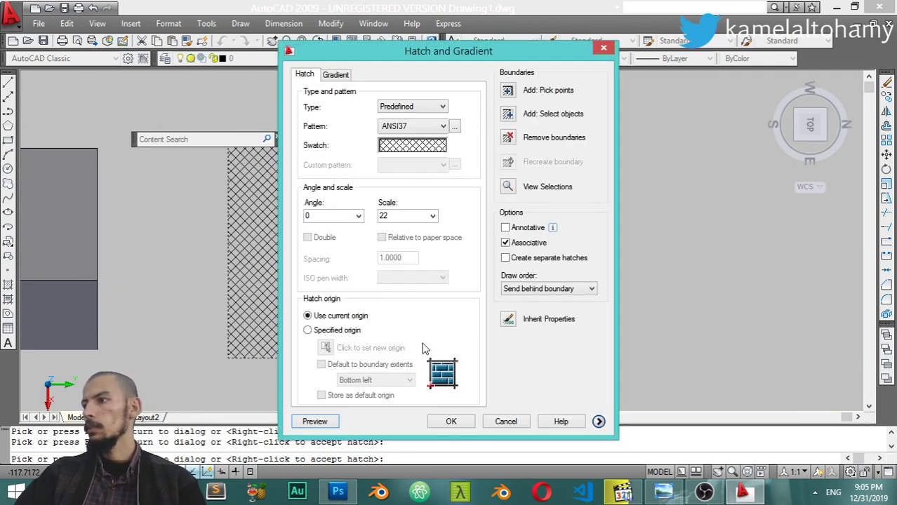
click(447, 422)
scroll(344, 218, up, 1)
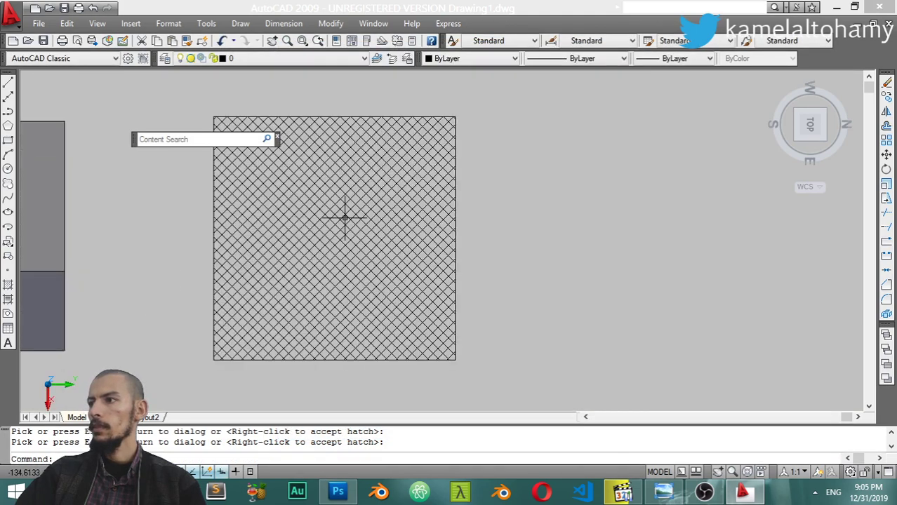
- Switch to the 3D Modeling workspace and orbit to a perspective view of the scene
click(344, 218)
mouse_move(810, 125)
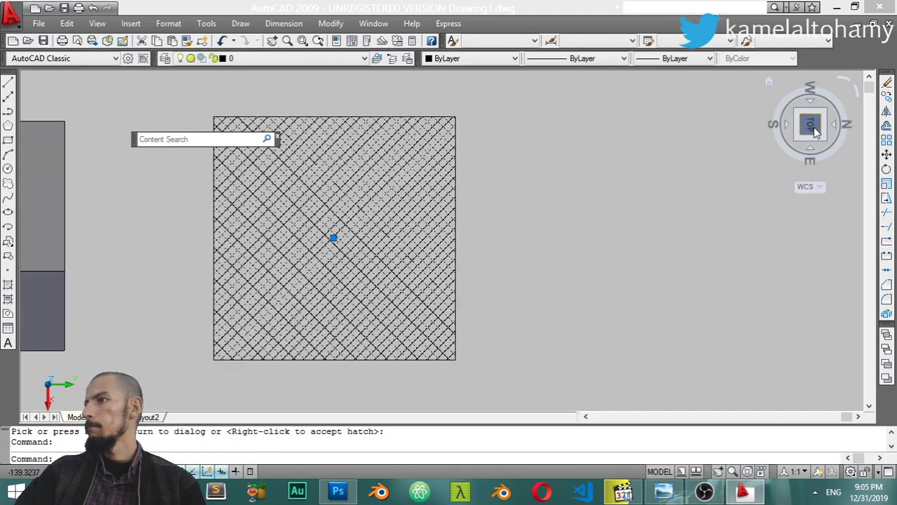
click(850, 472)
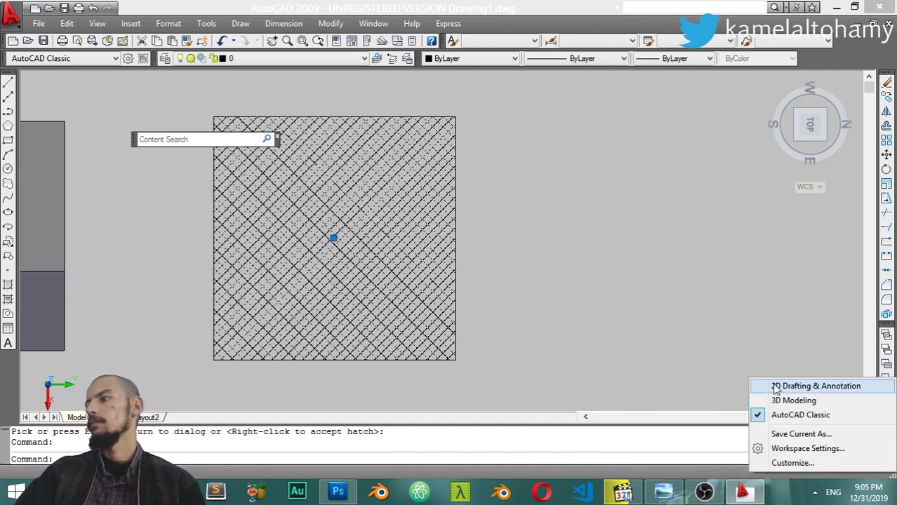
click(793, 400)
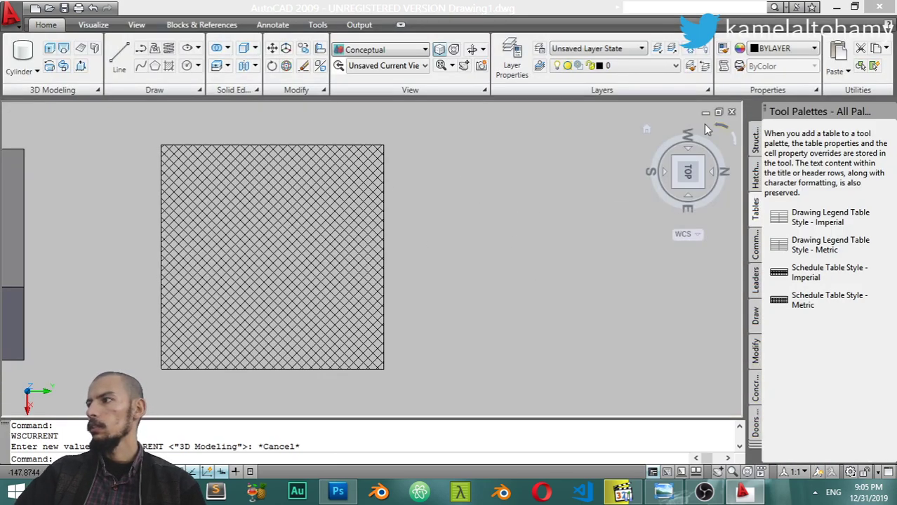
mouse_move(631, 320)
shift+middle_down()
mouse_move(554, 277)
mouse_move(569, 248)
mouse_move(449, 254)
shift+middle_up()
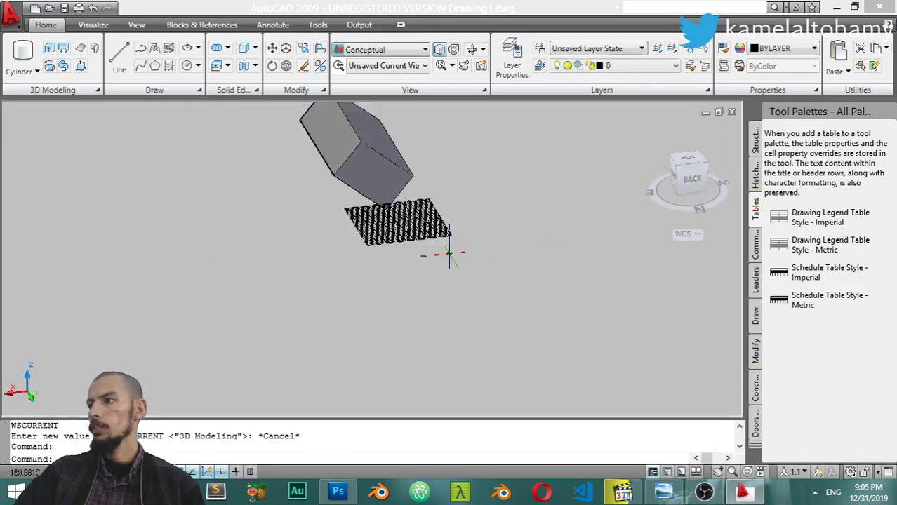
scroll(449, 254, down, 2)
- Draw a cylinder by picking its base centre, radius and height
click(23, 54)
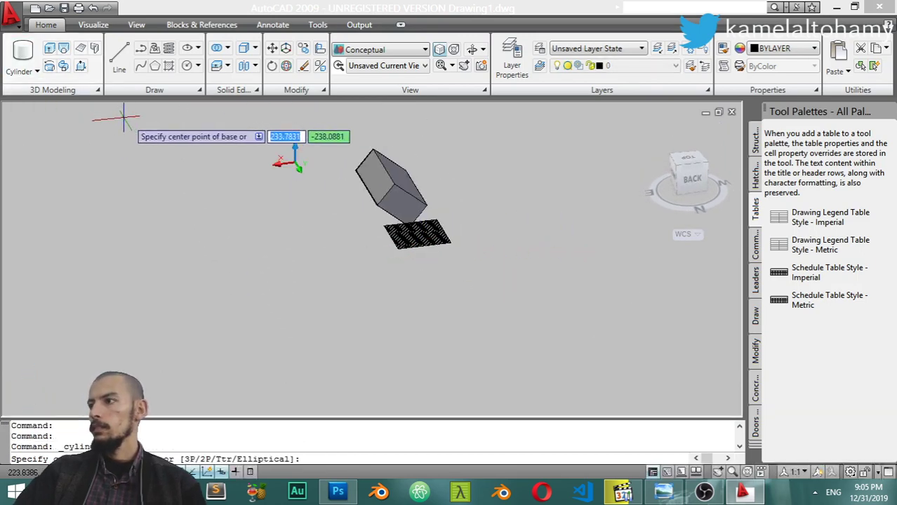
click(442, 297)
click(506, 293)
click(504, 208)
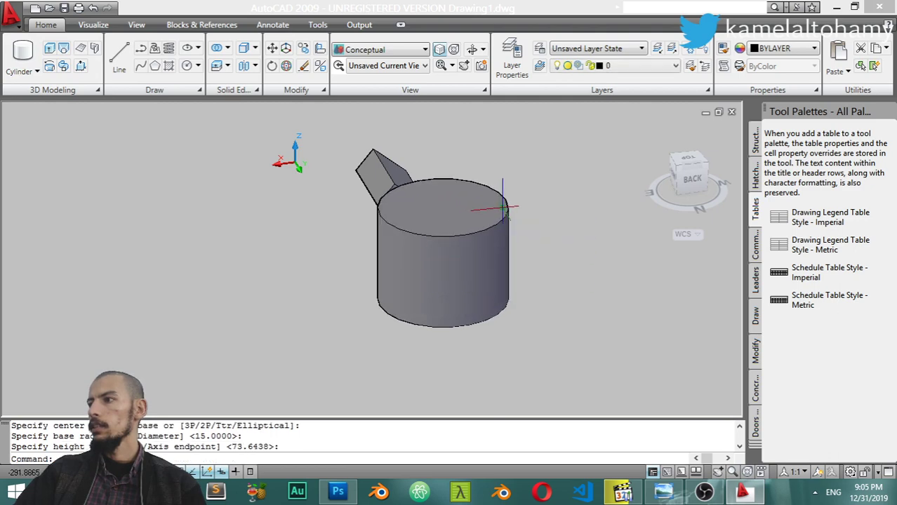
- Run Extract Edges on the cylinder from the solid editing tools
click(198, 48)
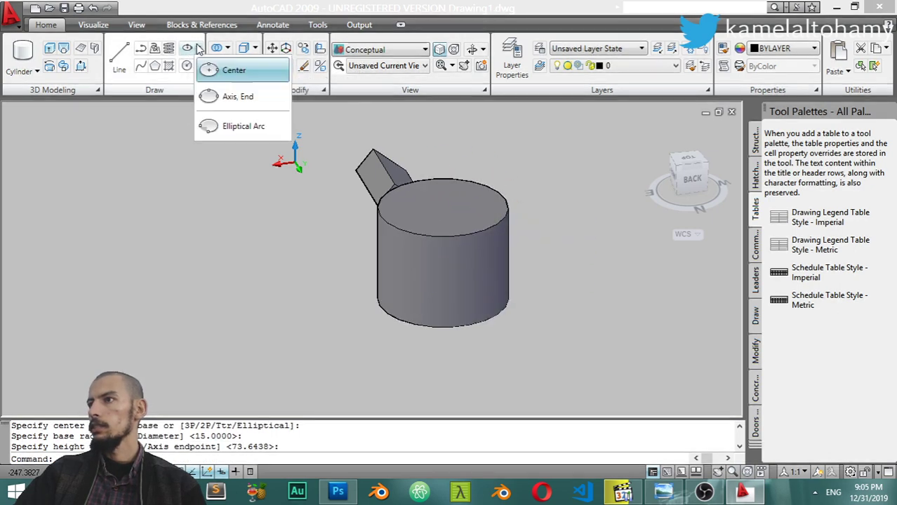
click(337, 224)
click(476, 236)
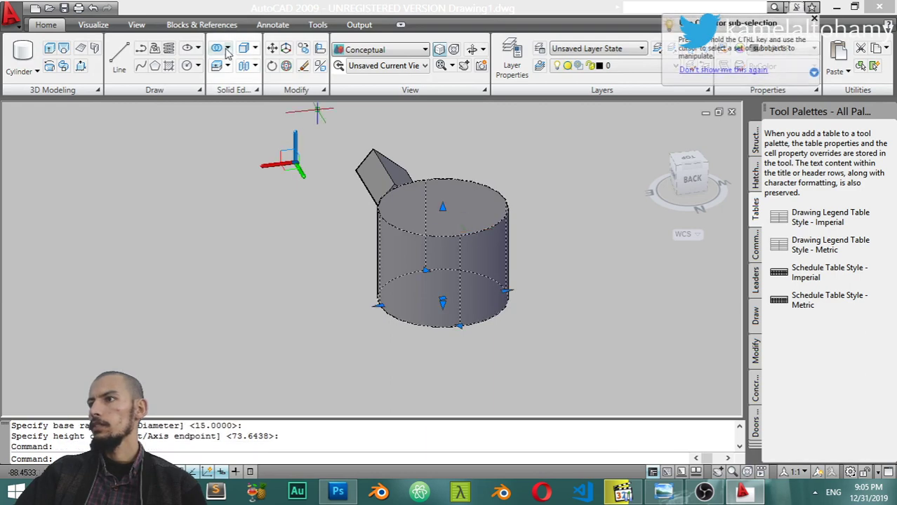
click(200, 47)
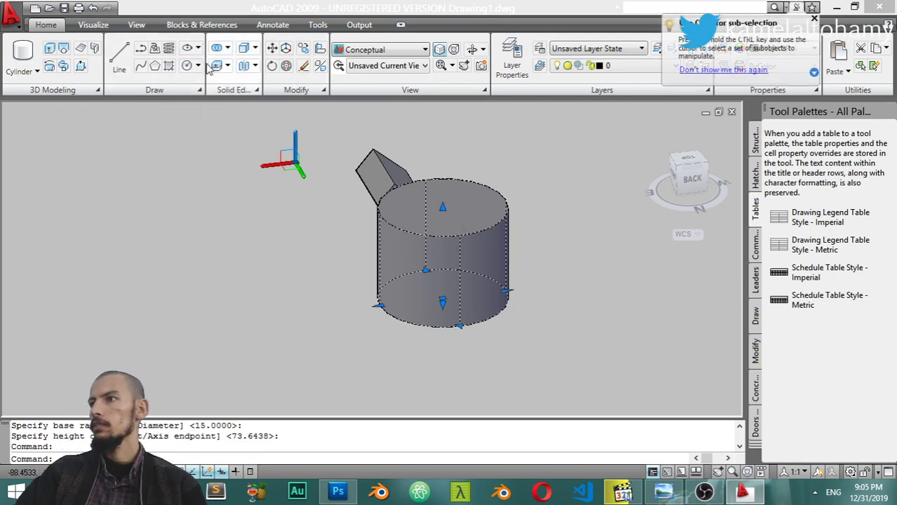
click(199, 66)
click(199, 66)
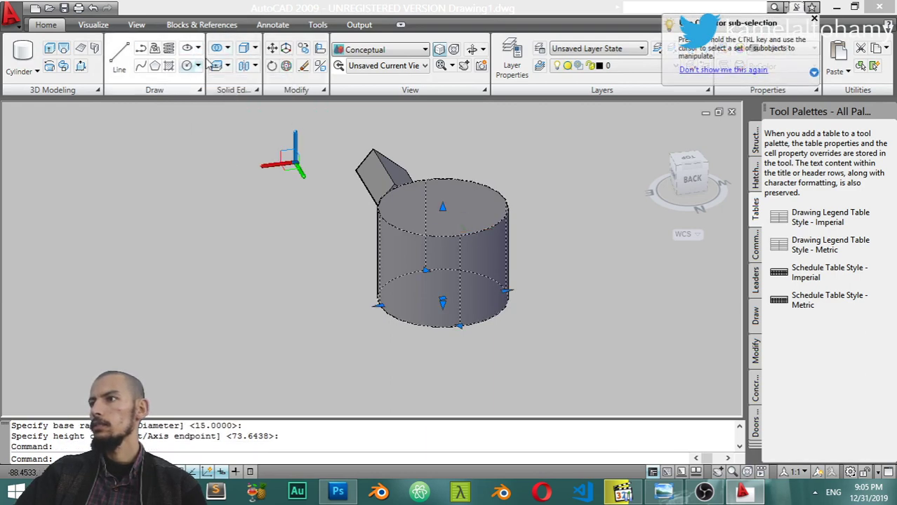
click(255, 48)
click(263, 68)
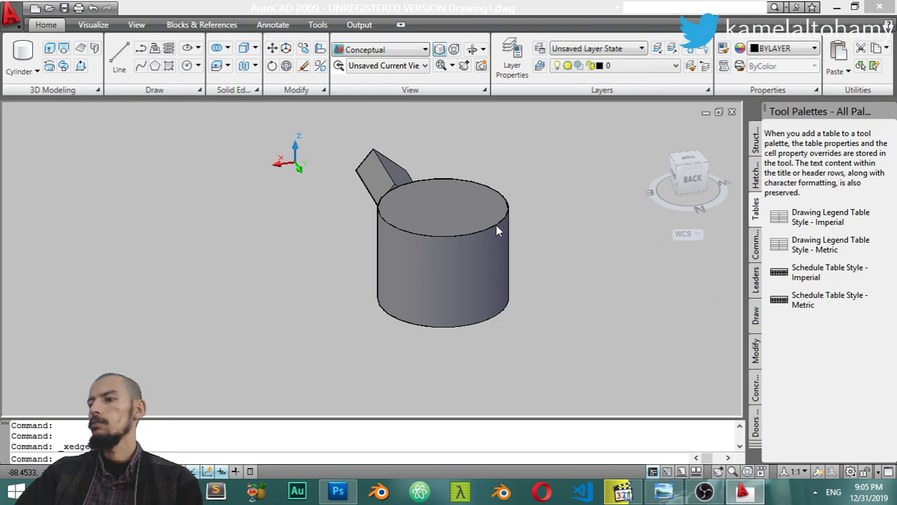
- Erase the cylinder solid, leaving its top and bottom edge circles
click(475, 229)
text(d)
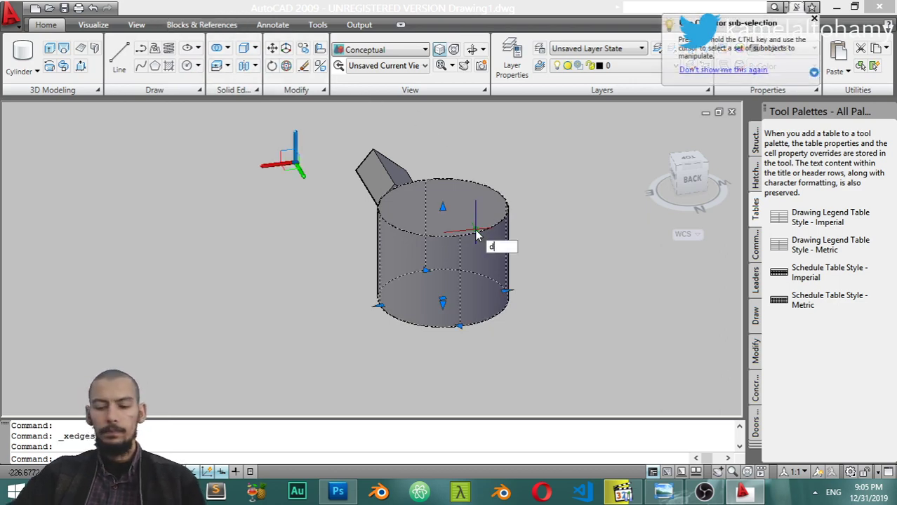
key(Return)
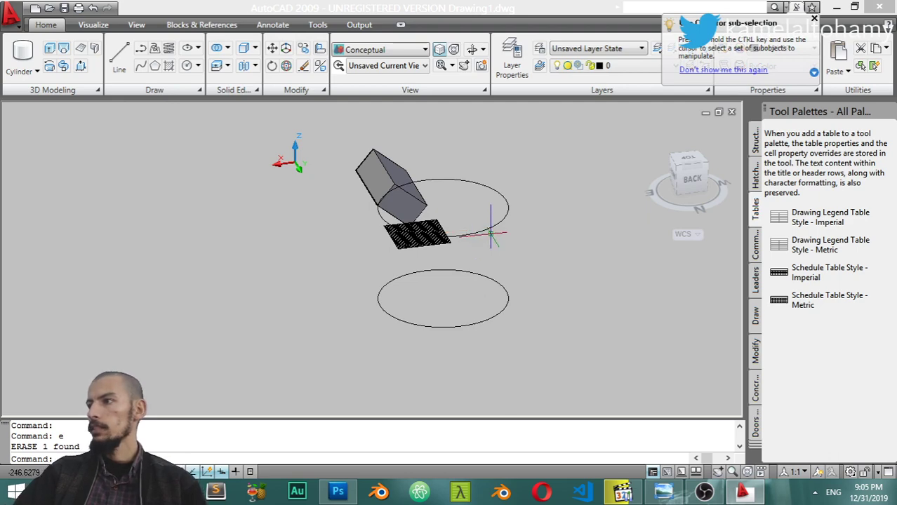
click(491, 232)
click(505, 302)
key(Escape)
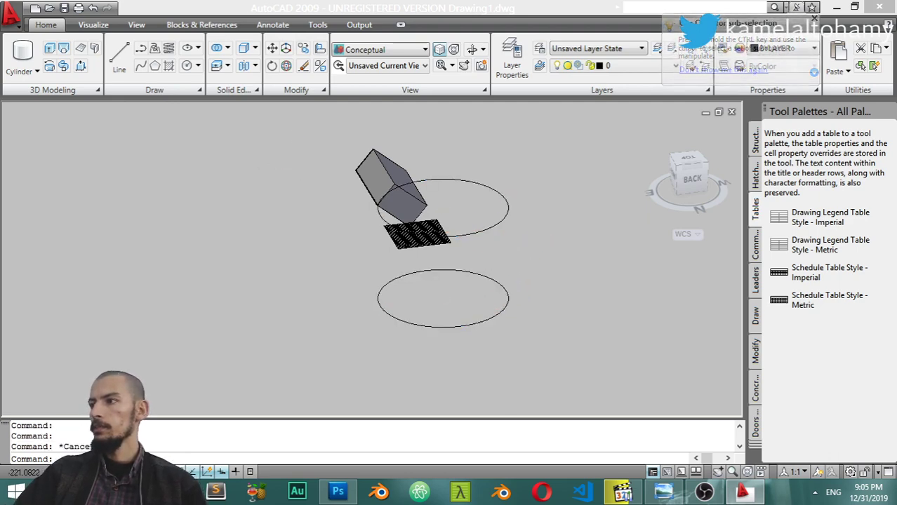
scroll(326, 200, down, 3)
scroll(90, 113, down, 2)
click(28, 71)
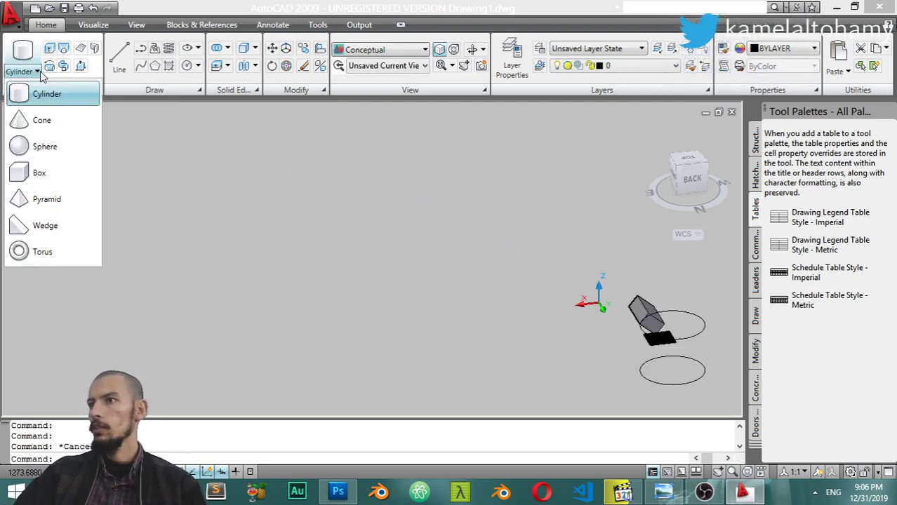
- Draw a second box solid from two base corners and a height
click(41, 175)
click(337, 277)
click(406, 284)
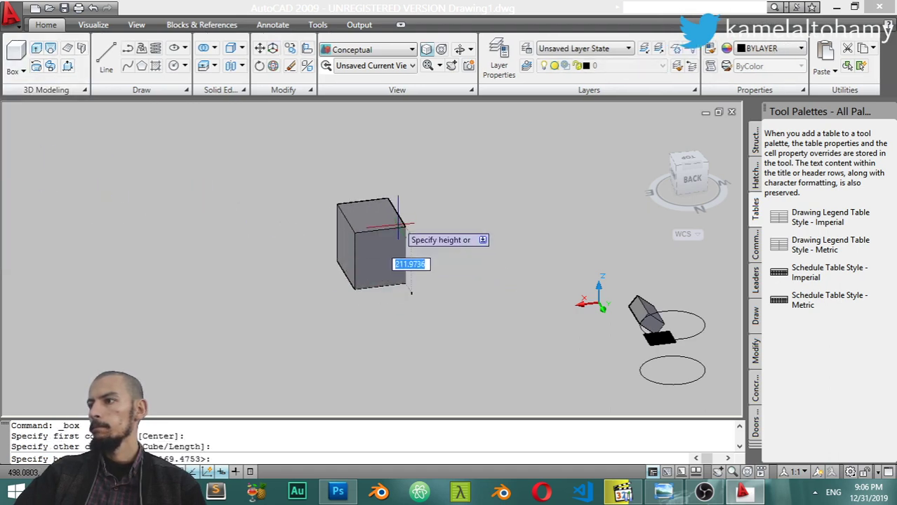
click(421, 182)
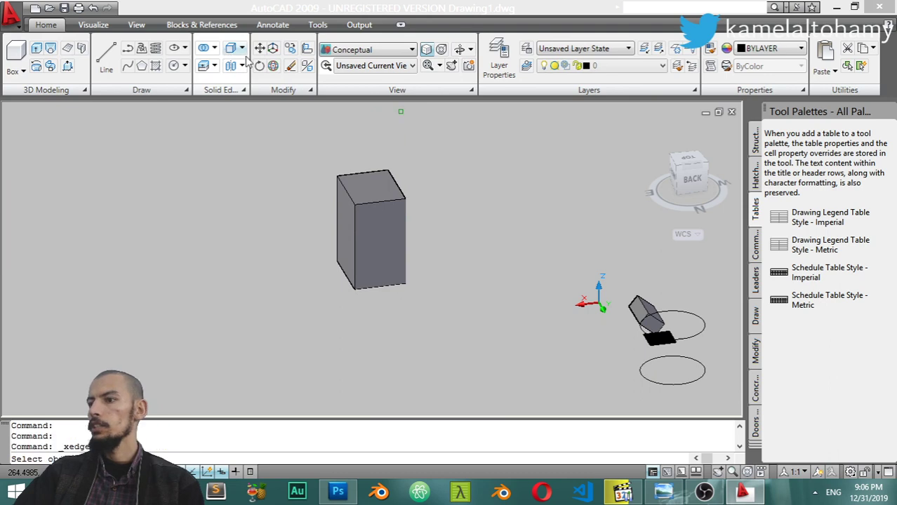
- Extract the box's edges and erase the solid with E
click(379, 214)
key(Return)
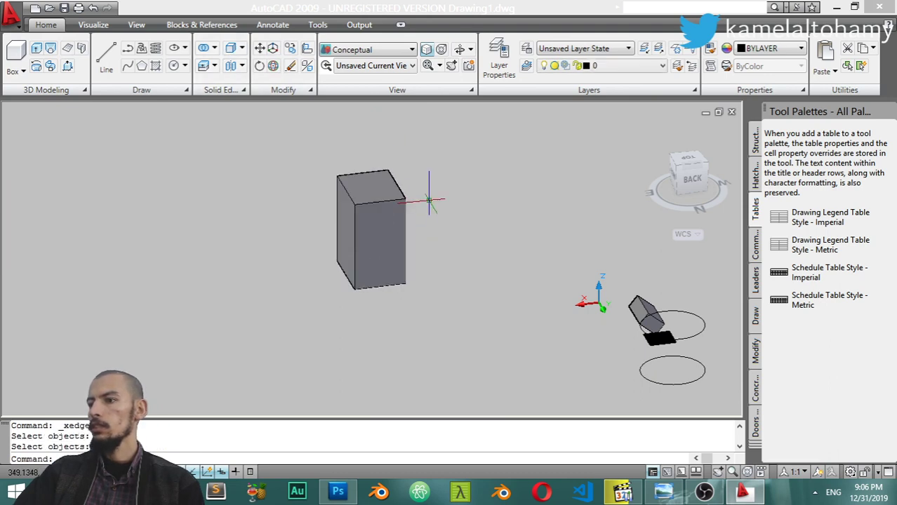
scroll(395, 198, up, 3)
click(383, 224)
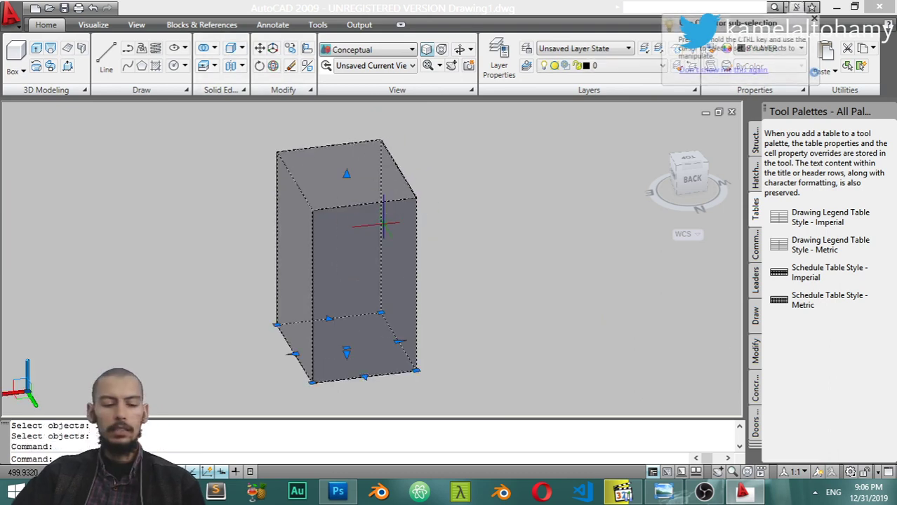
text(e)
key(Return)
- Erase the four vertical edges, leaving only the top and bottom rectangles
click(376, 224)
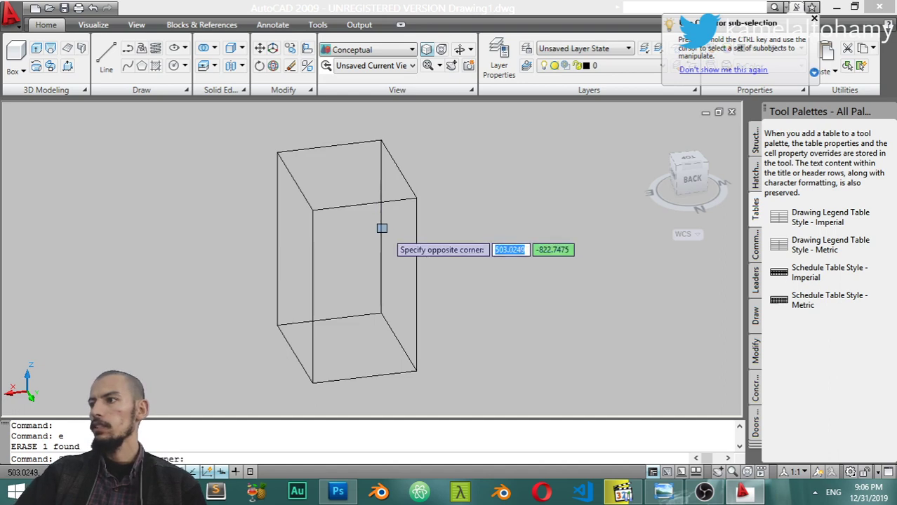
click(380, 240)
click(375, 225)
key(Escape)
click(446, 251)
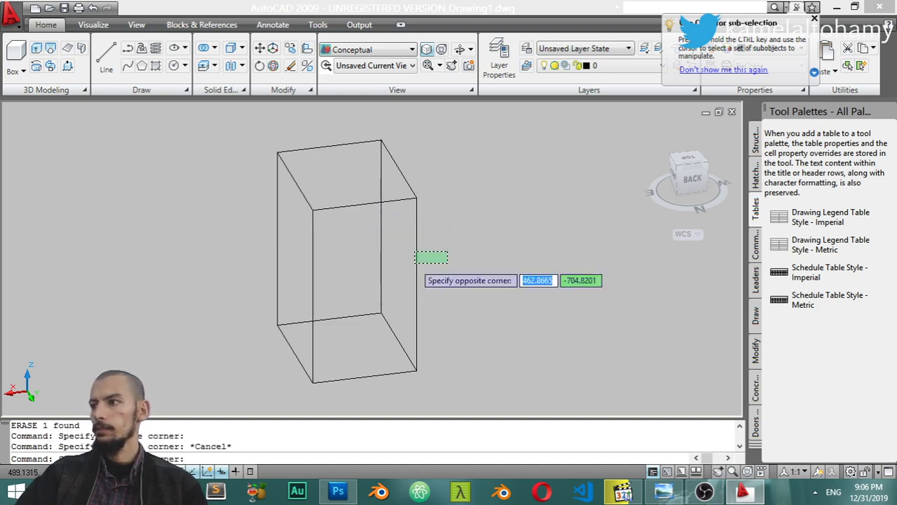
click(210, 281)
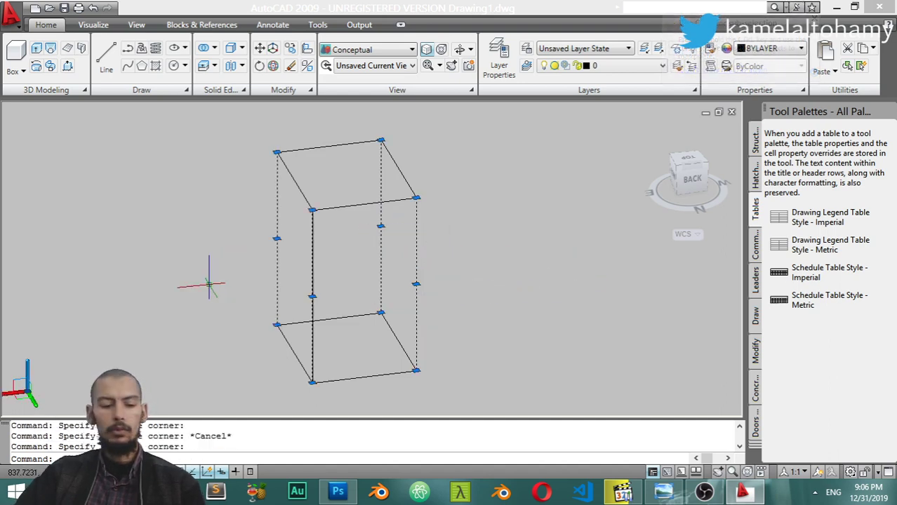
text(e)
key(Return)
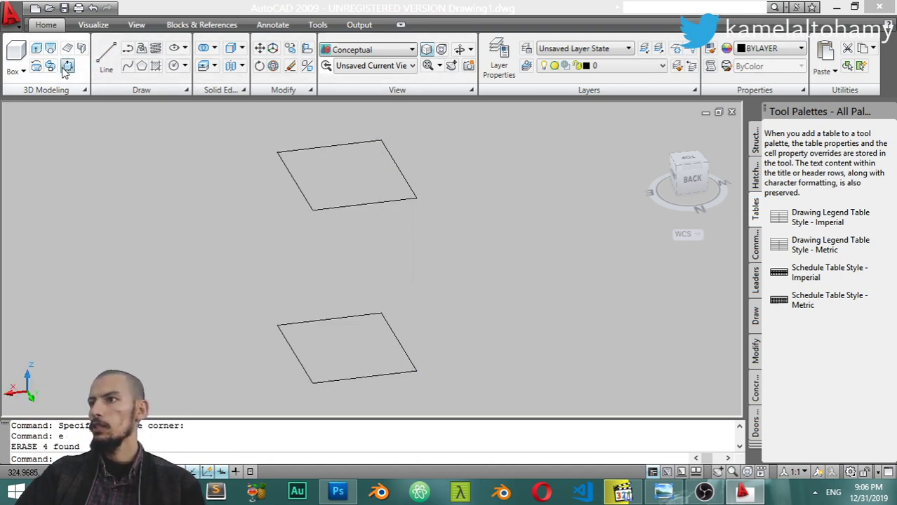
click(67, 65)
- Press/Pull the upper rectangle into a low box solid
click(403, 191)
click(406, 151)
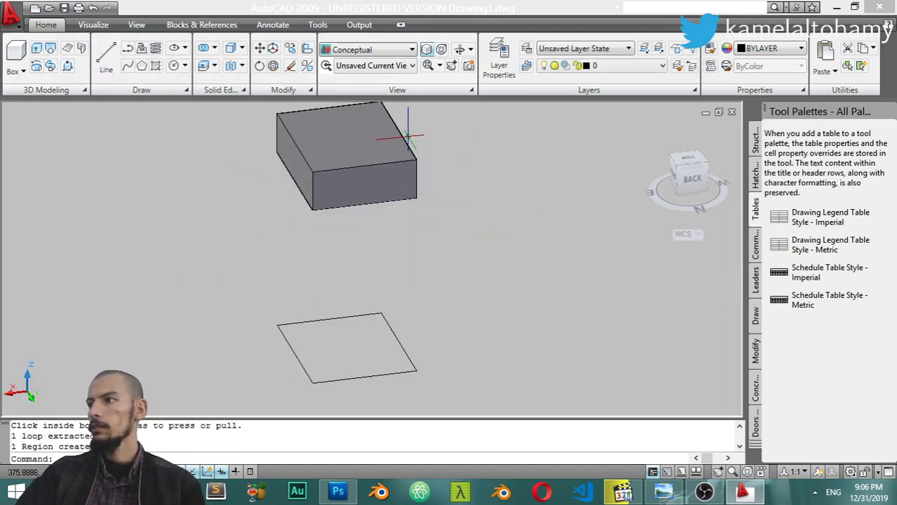
scroll(445, 191, down, 4)
middle_drag(486, 229, 214, 245)
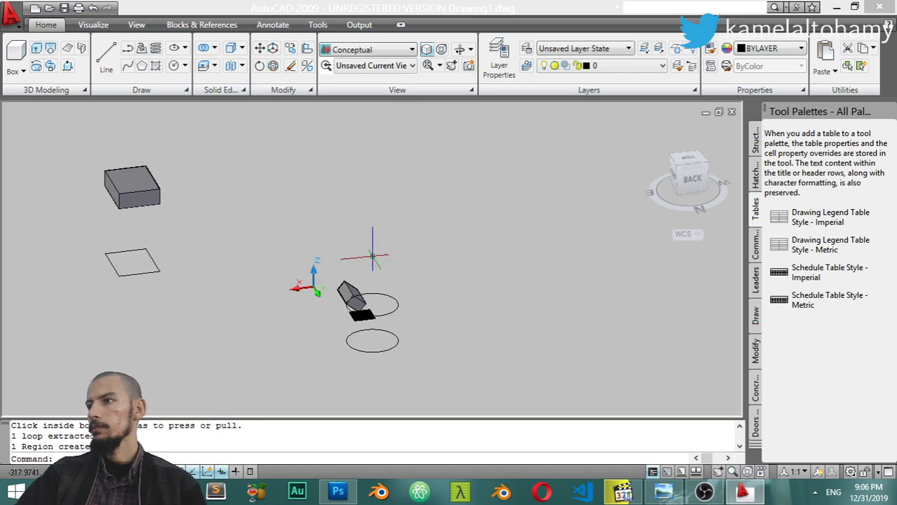
scroll(372, 254, up, 3)
- Browse the extra solid editing and modify tool panels and recentre the view
click(242, 66)
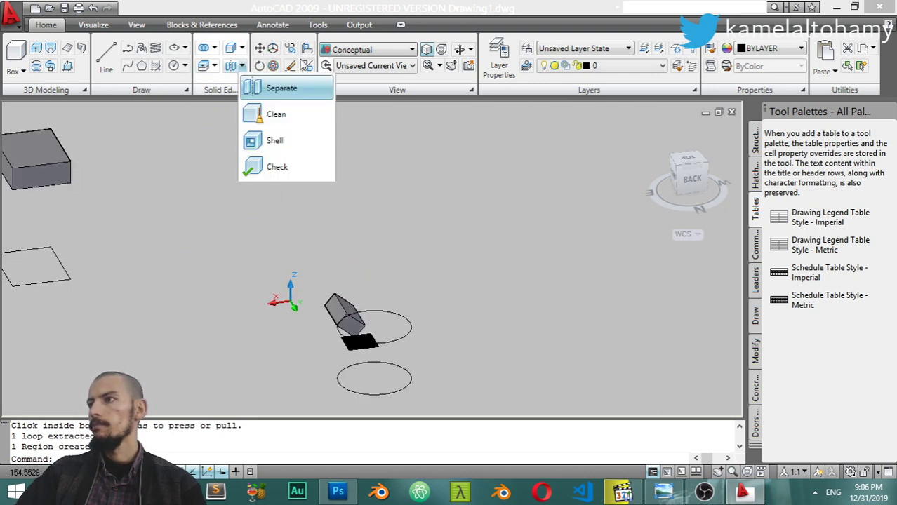
click(335, 10)
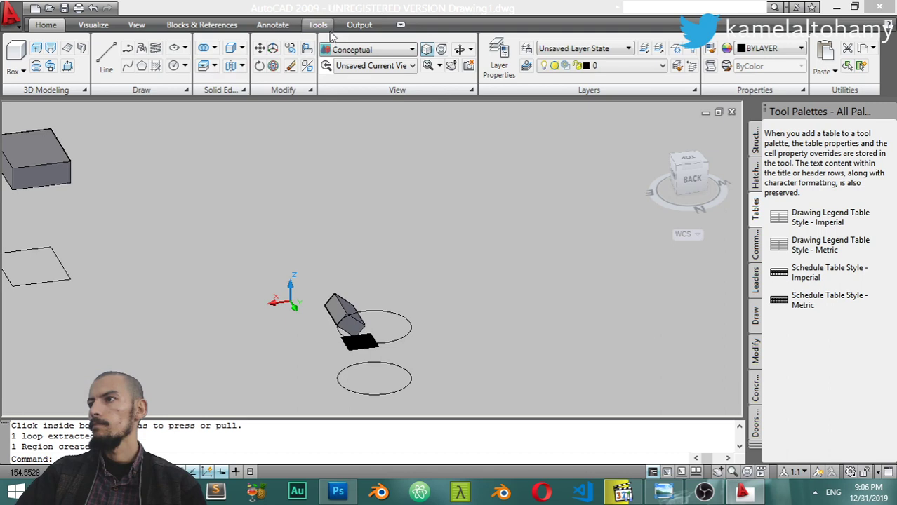
click(310, 92)
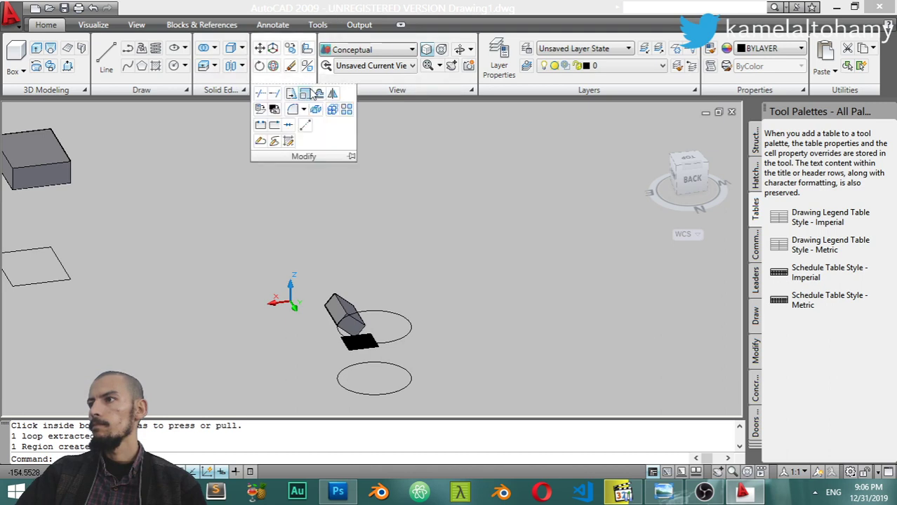
click(242, 66)
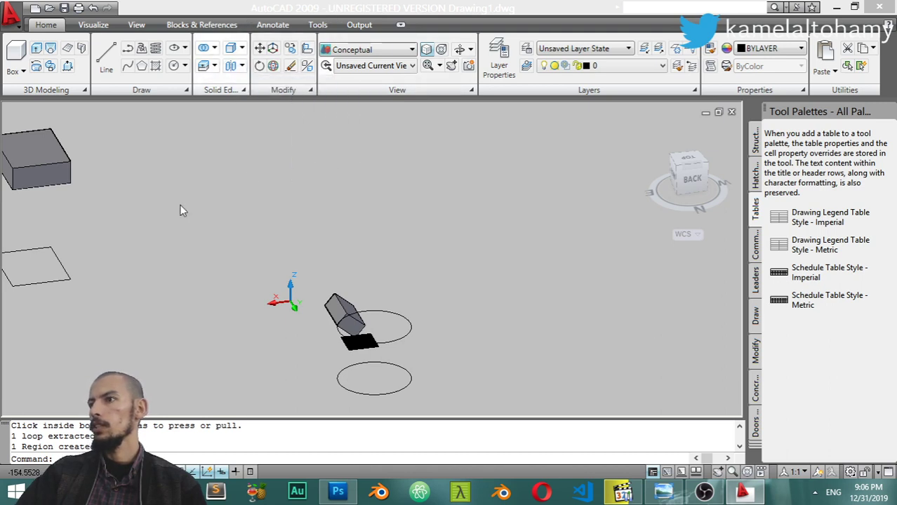
mouse_move(182, 207)
middle_down()
mouse_move(377, 203)
mouse_move(362, 213)
mouse_move(322, 206)
mouse_move(315, 222)
middle_up()
scroll(315, 222, up, 2)
text(rec)
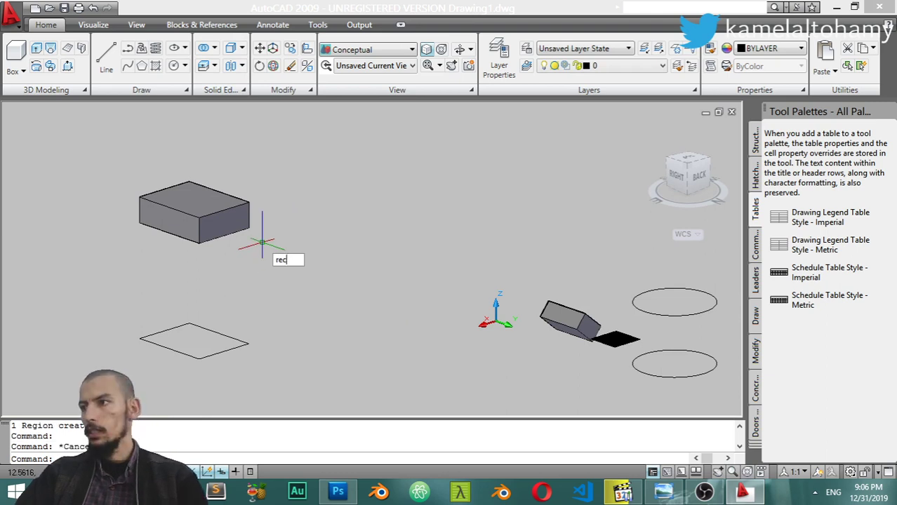
- Draw a larger rectangle between the box and the lower rectangle
key(Return)
click(291, 230)
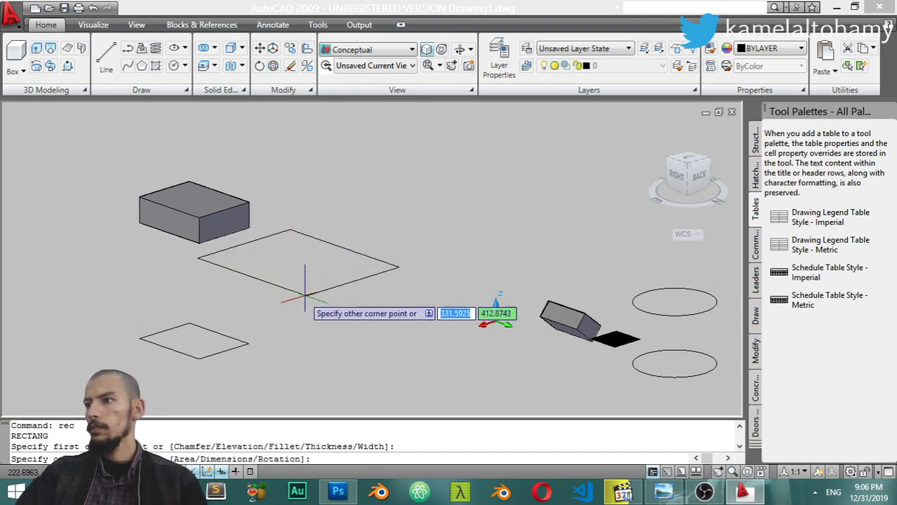
click(286, 307)
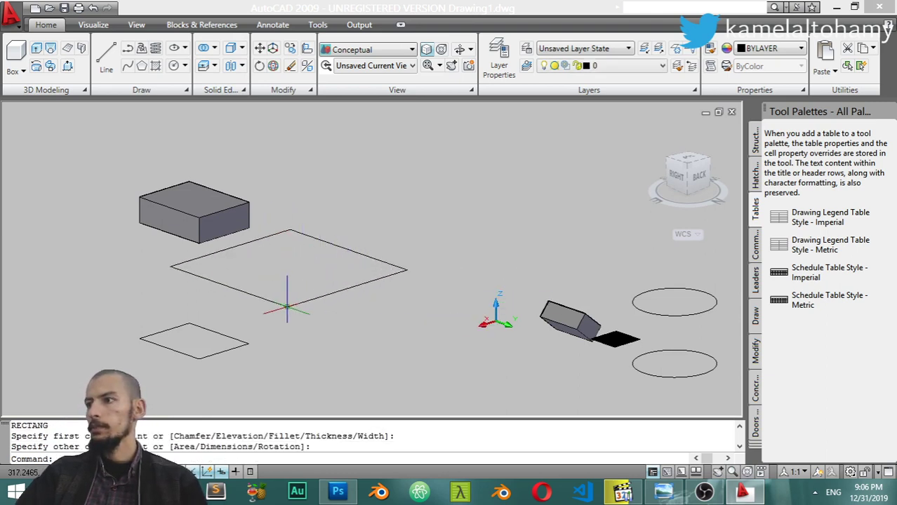
click(70, 49)
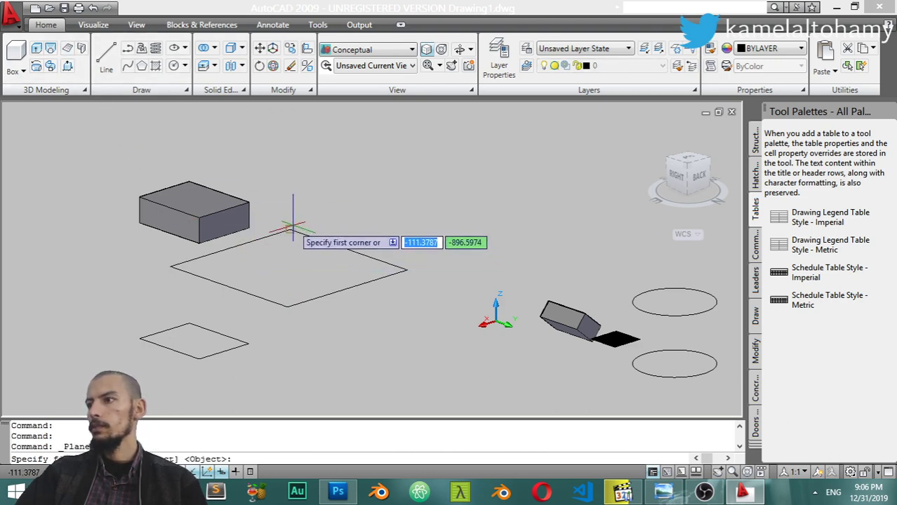
- Create a planar surface on the corners of the larger rectangle
click(289, 230)
click(286, 307)
key(Return)
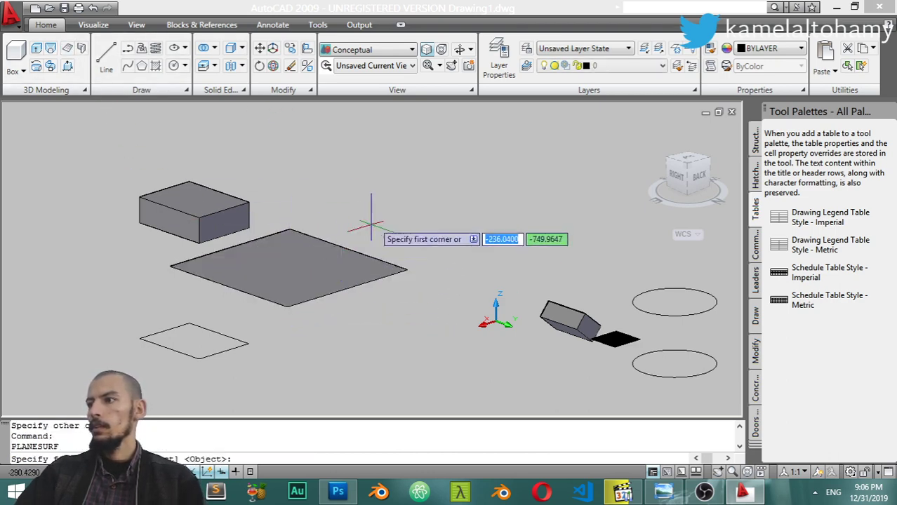
key(Escape)
- 3D-rotate the surface 90 degrees about the X axis, based at the box/surface intersection
click(320, 257)
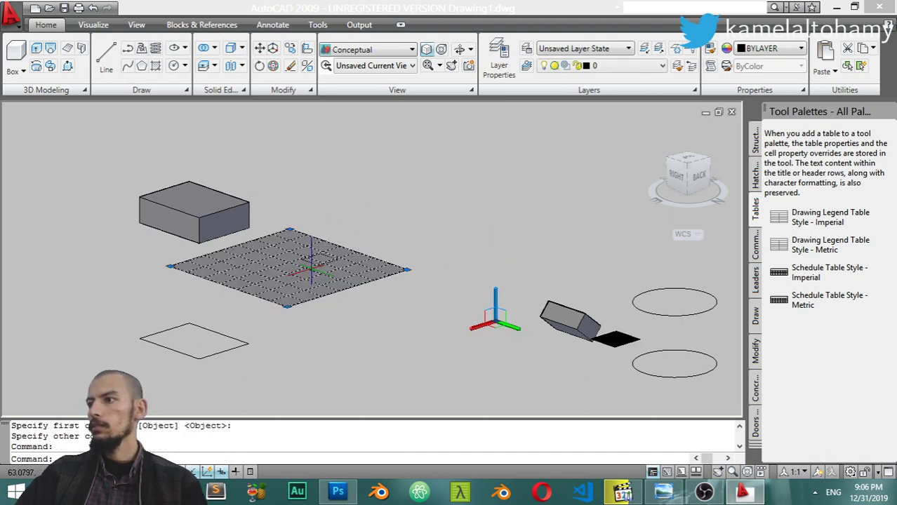
click(275, 67)
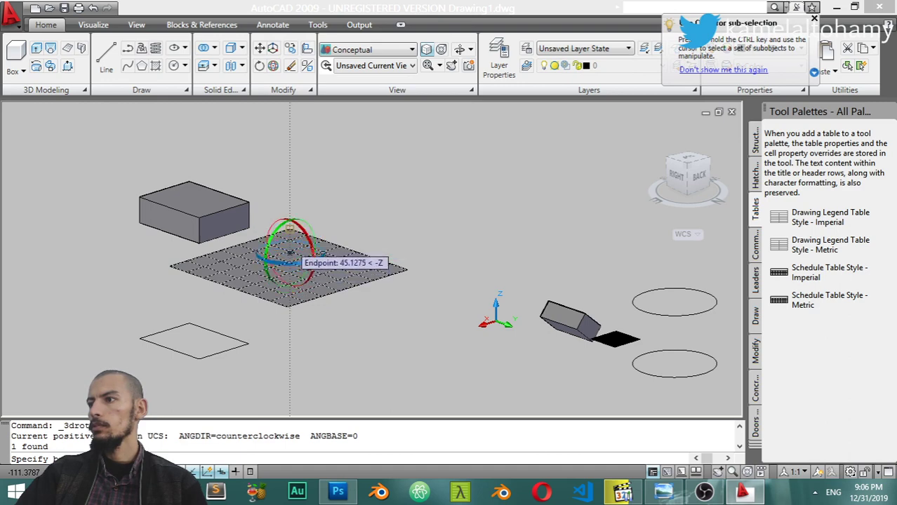
shift+right_click(234, 240)
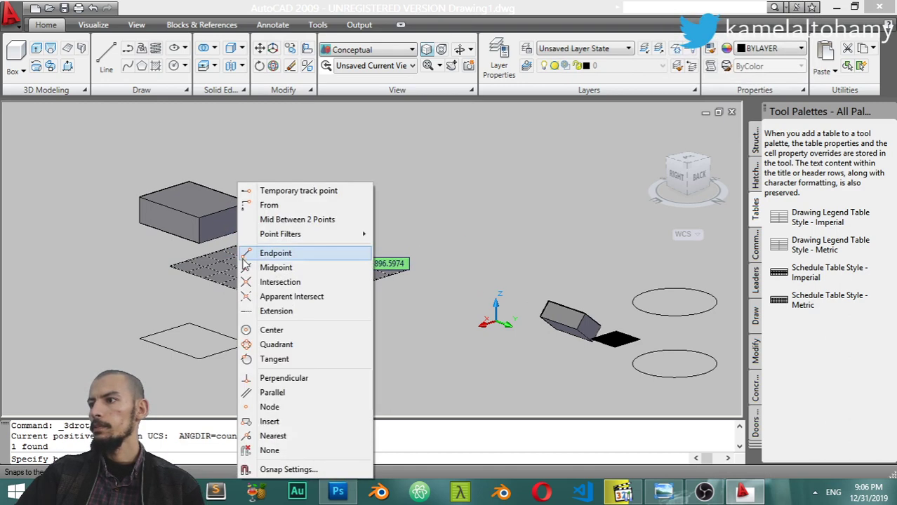
click(272, 281)
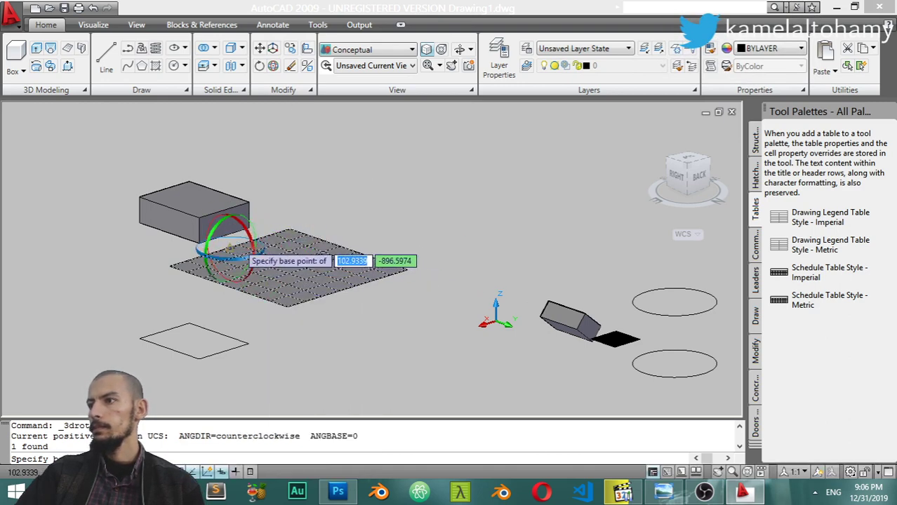
click(229, 247)
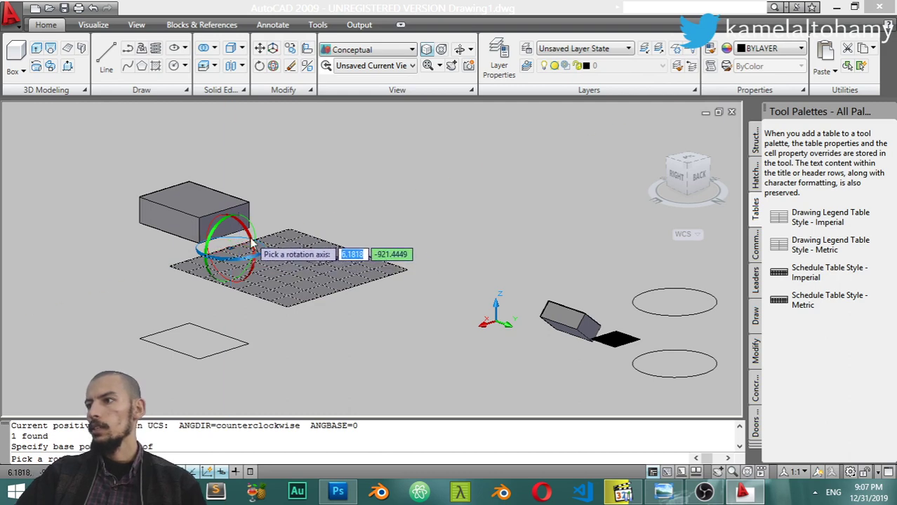
click(245, 228)
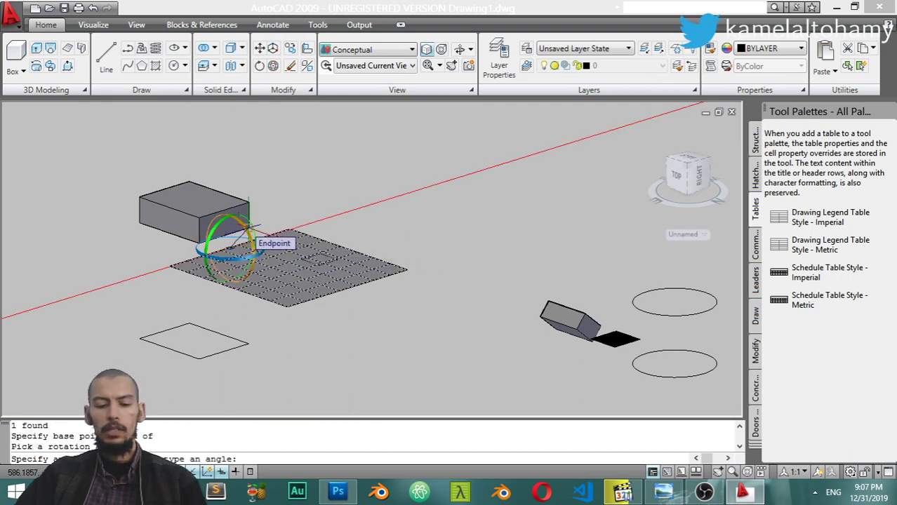
text(90)
key(Return)
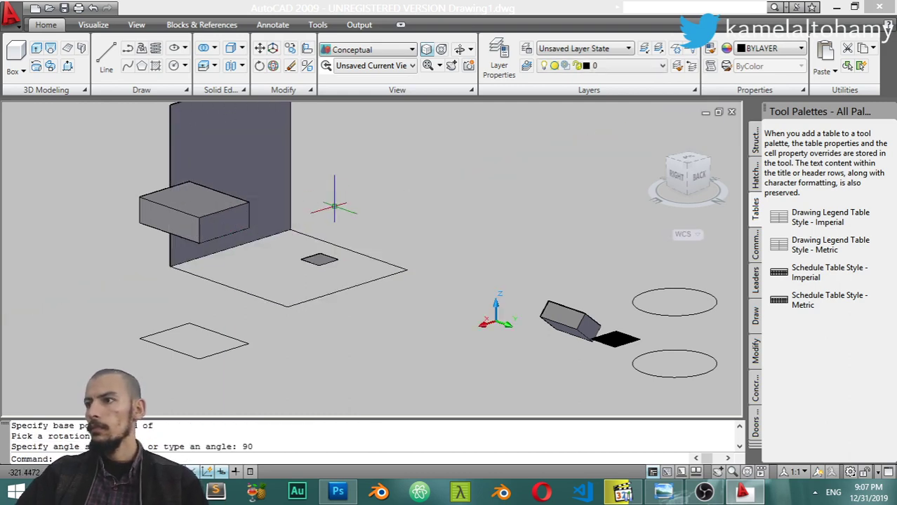
- Move the upright surface from its edge midpoint to the box's midpoint using Midpoint snaps
mouse_move(438, 258)
shift+middle_down()
mouse_move(347, 265)
mouse_move(372, 262)
shift+middle_up()
click(568, 158)
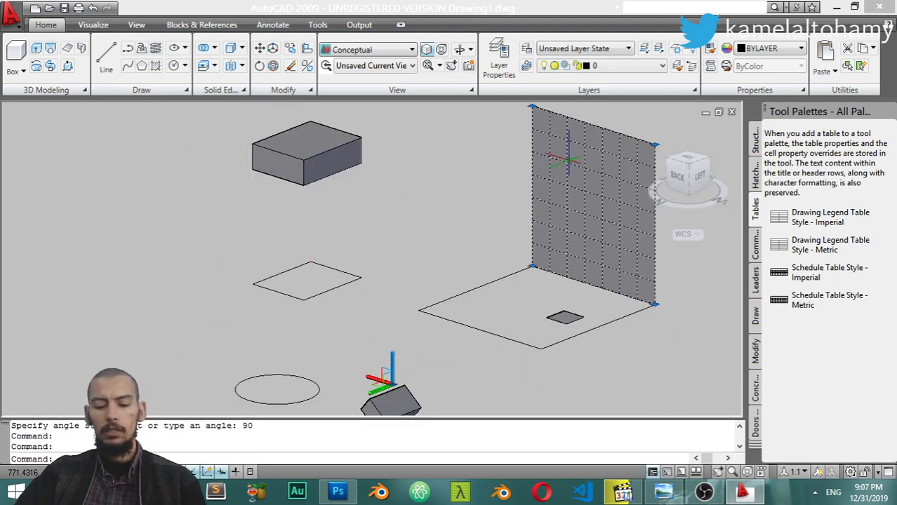
text(m)
key(Return)
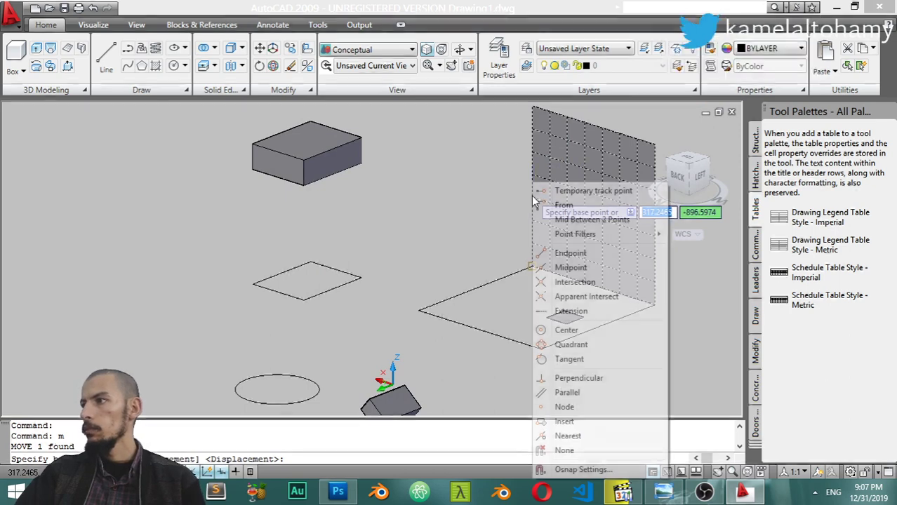
shift+right_click(533, 187)
click(568, 267)
click(531, 186)
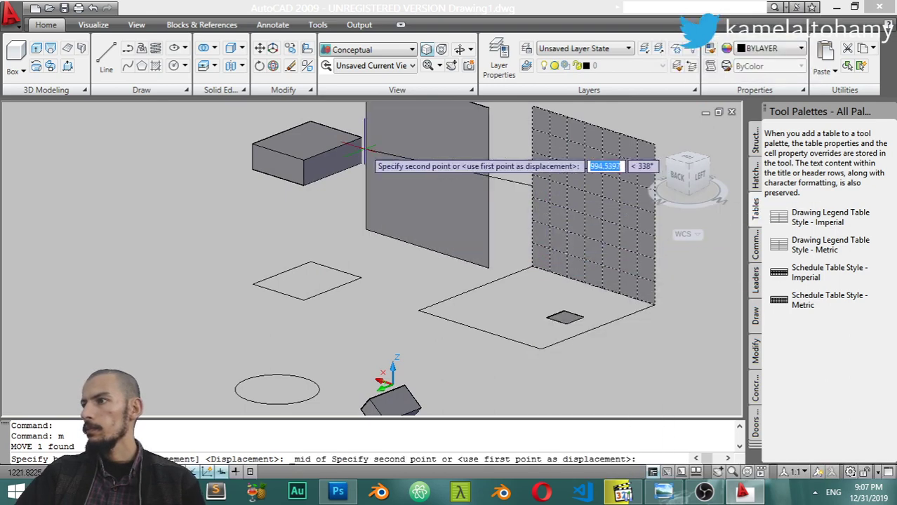
shift+right_click(283, 140)
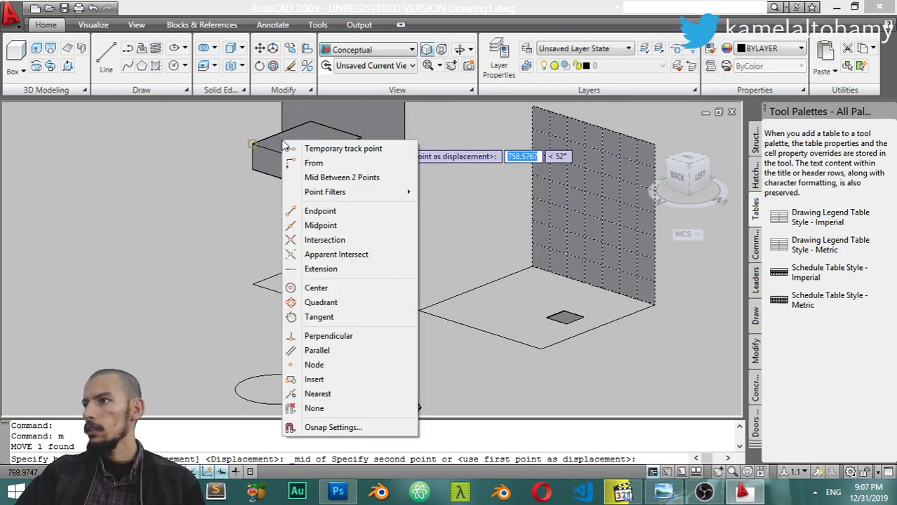
click(312, 225)
click(281, 132)
mouse_move(281, 133)
shift+middle_down()
mouse_move(453, 217)
mouse_move(360, 261)
shift+middle_up()
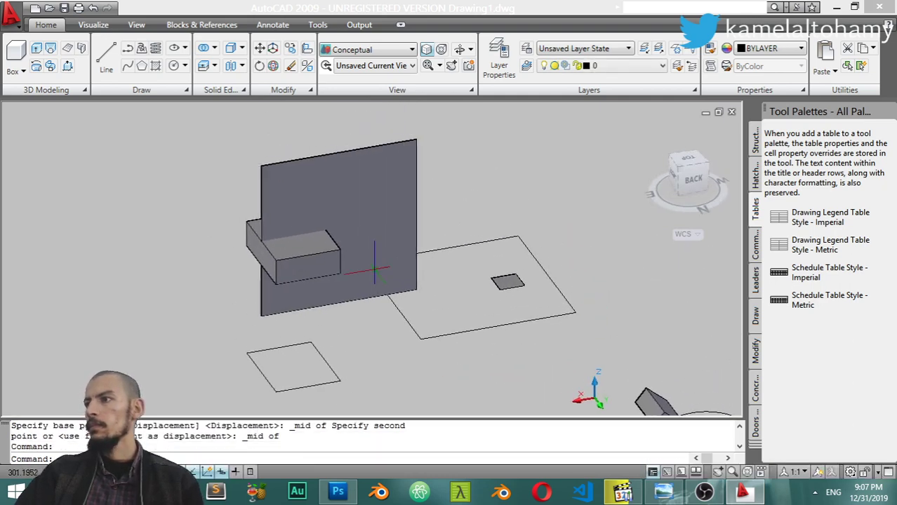
click(242, 65)
click(263, 84)
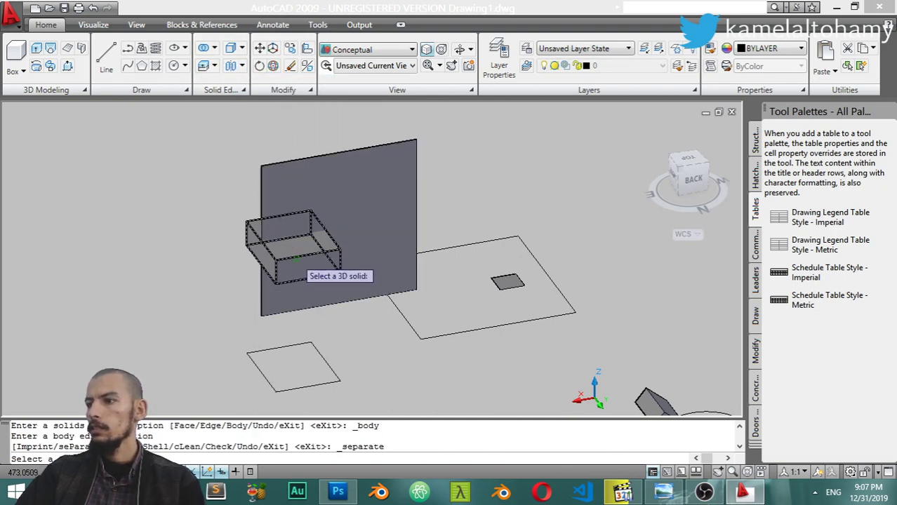
click(295, 258)
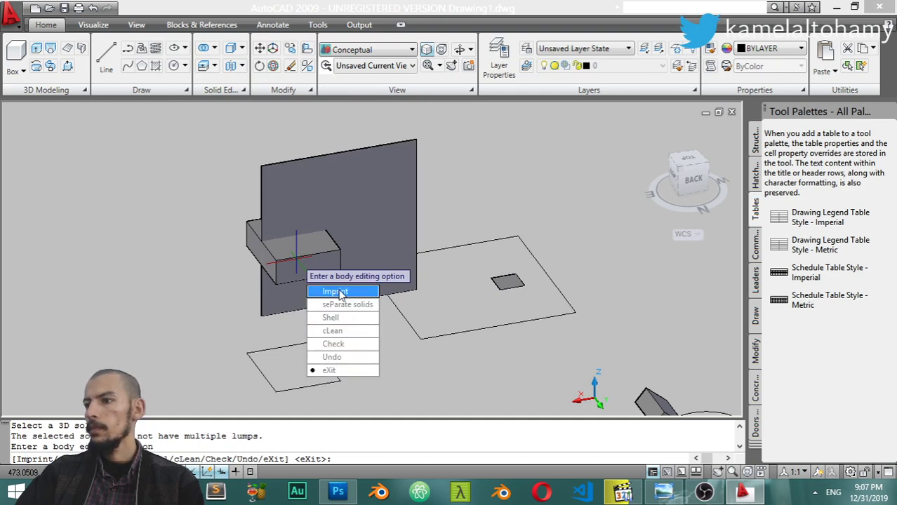
click(340, 344)
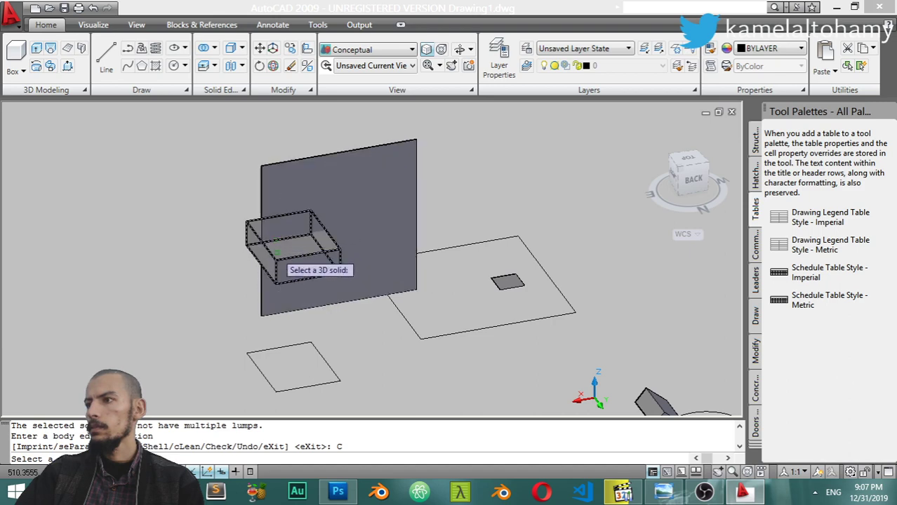
click(281, 235)
click(315, 287)
text(I)
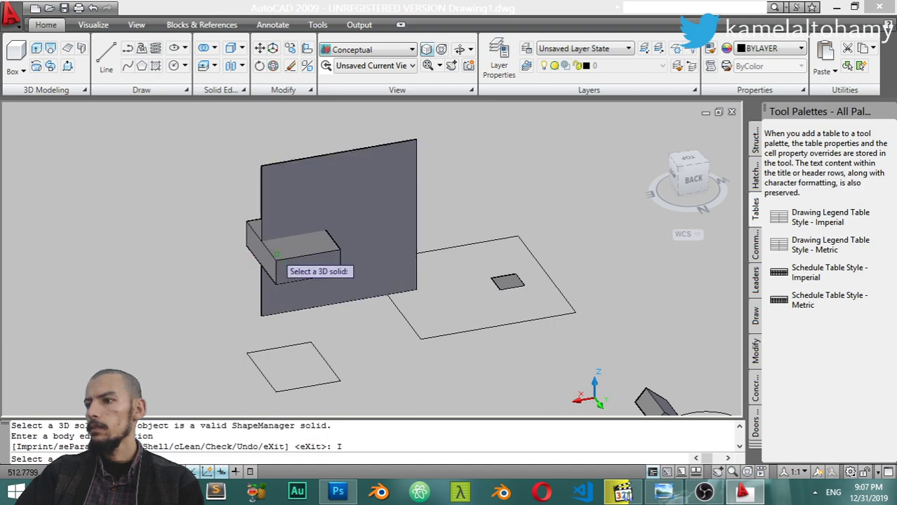
click(270, 174)
key(Escape)
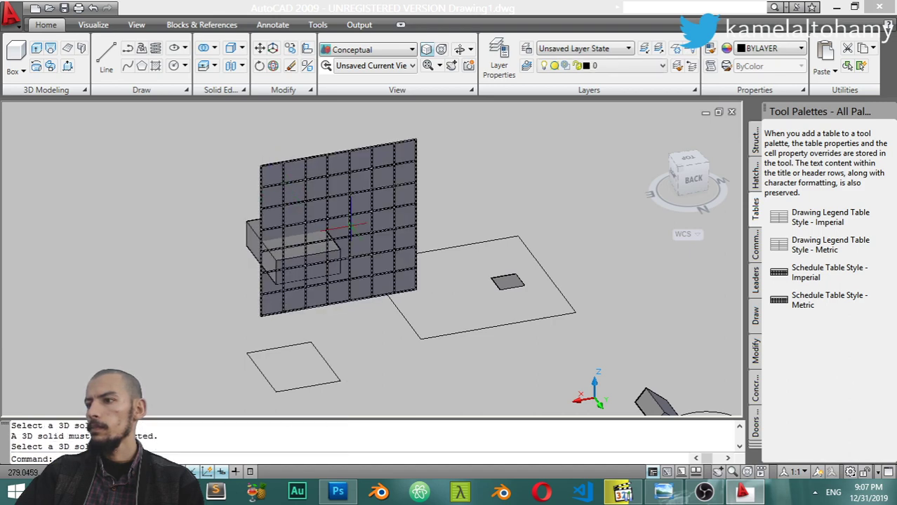
key(Escape)
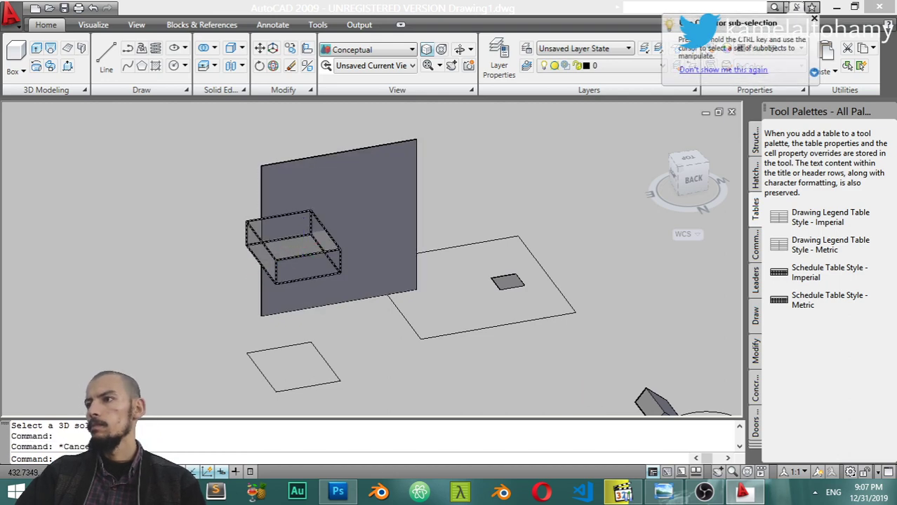
scroll(261, 211, up, 2)
scroll(261, 210, up, 2)
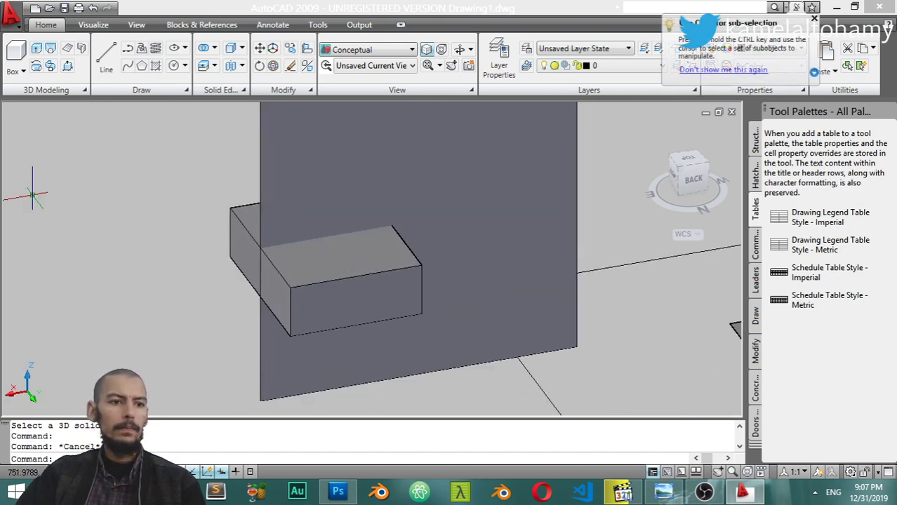
- Start a Slice and pick the small box as the object to cut
click(354, 295)
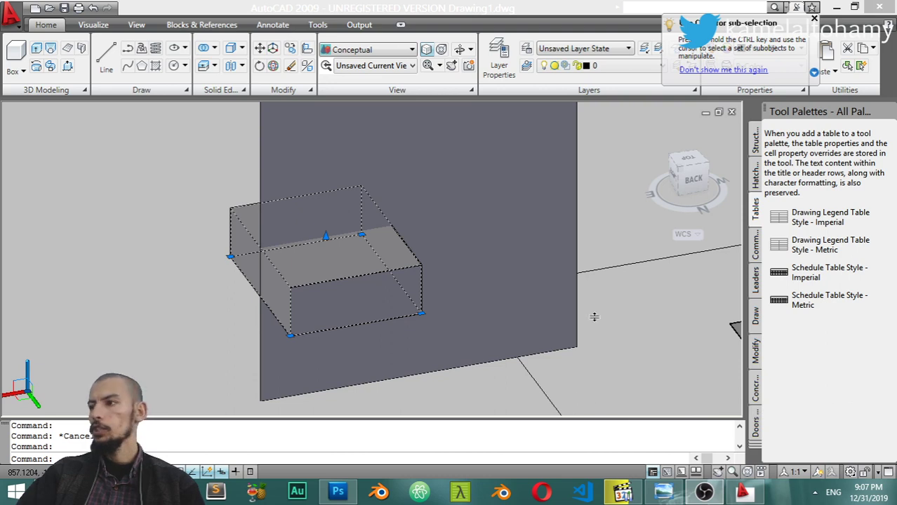
click(312, 91)
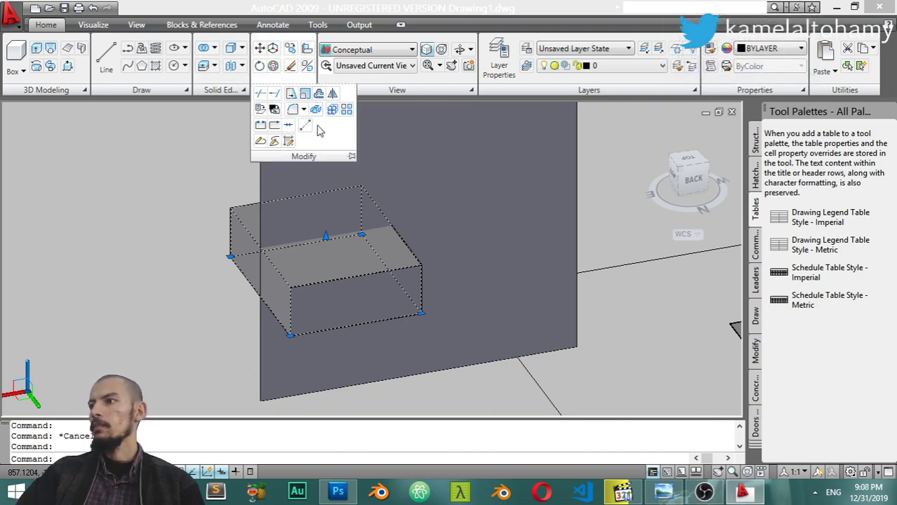
click(244, 90)
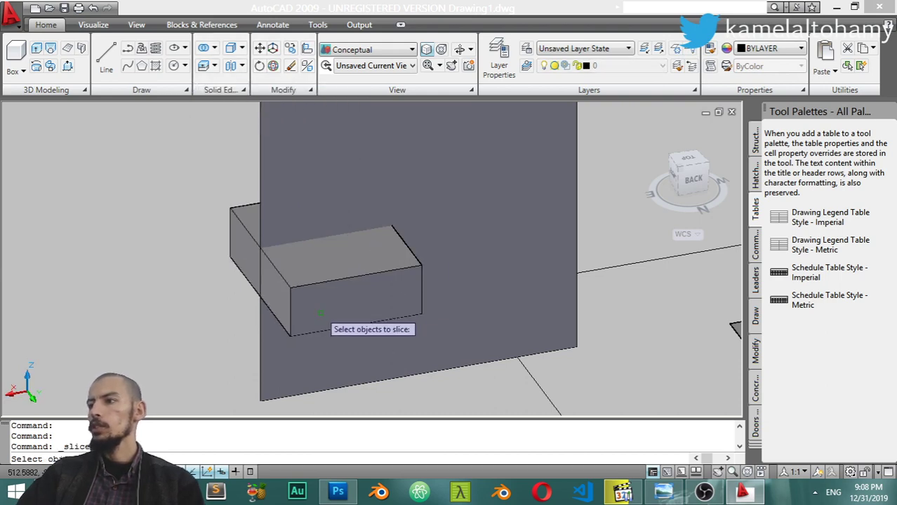
click(320, 279)
key(Return)
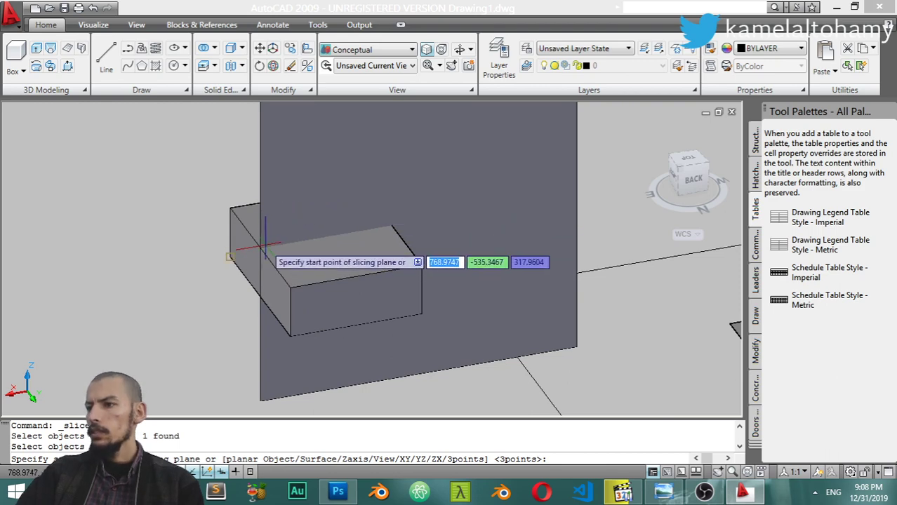
- Define the cutting plane by two points on the surface edge and keep both halves
scroll(305, 239, down, 3)
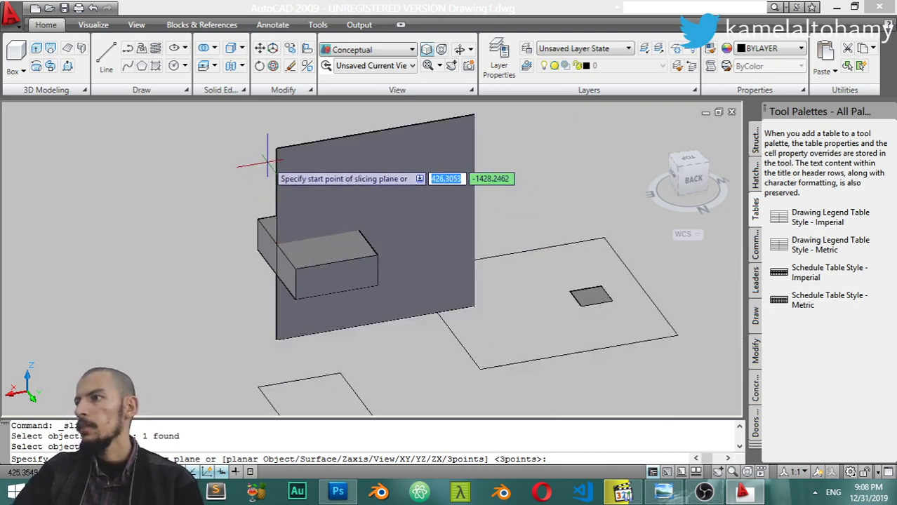
click(277, 149)
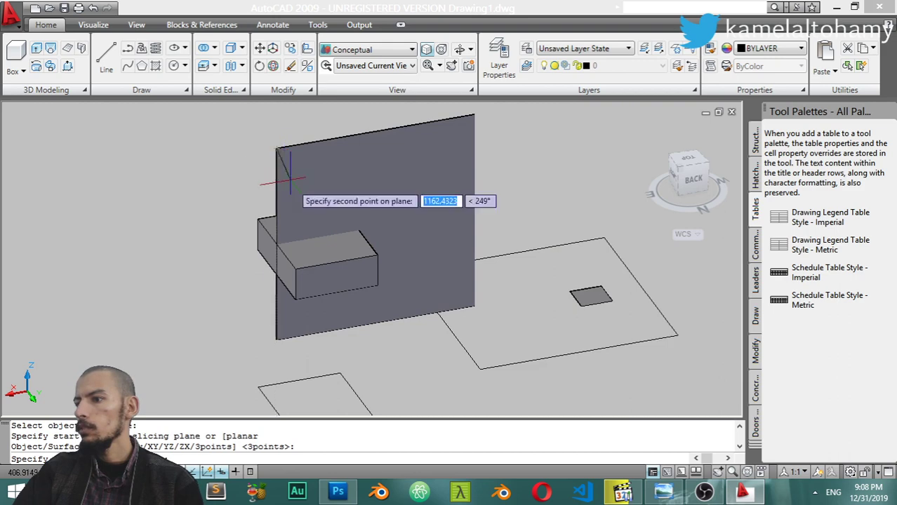
click(473, 306)
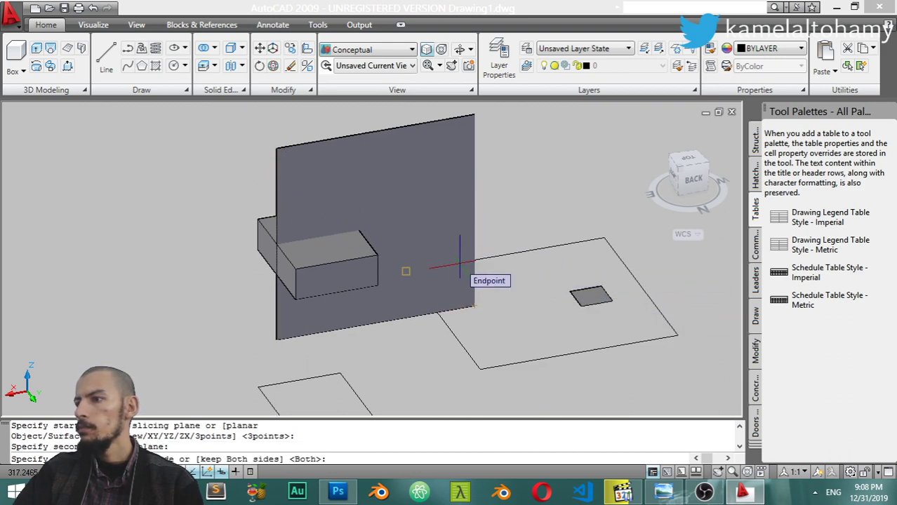
click(284, 341)
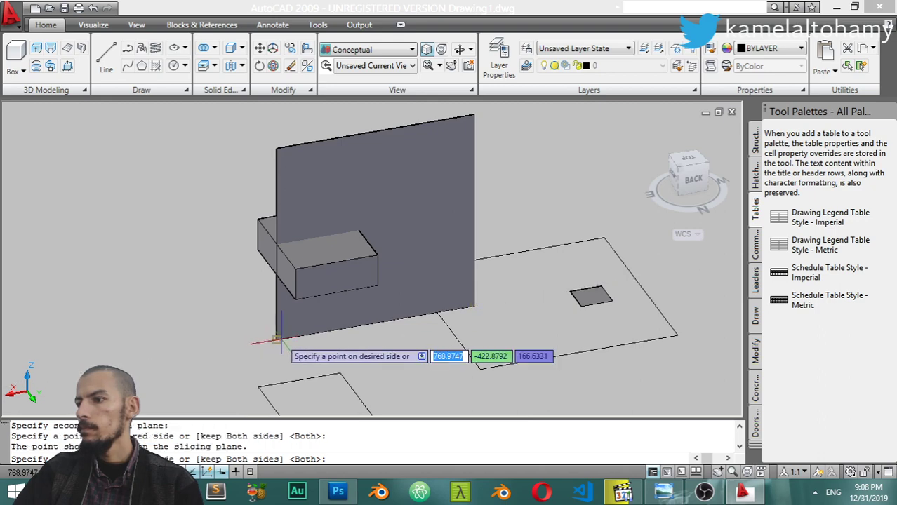
click(463, 119)
text(B)
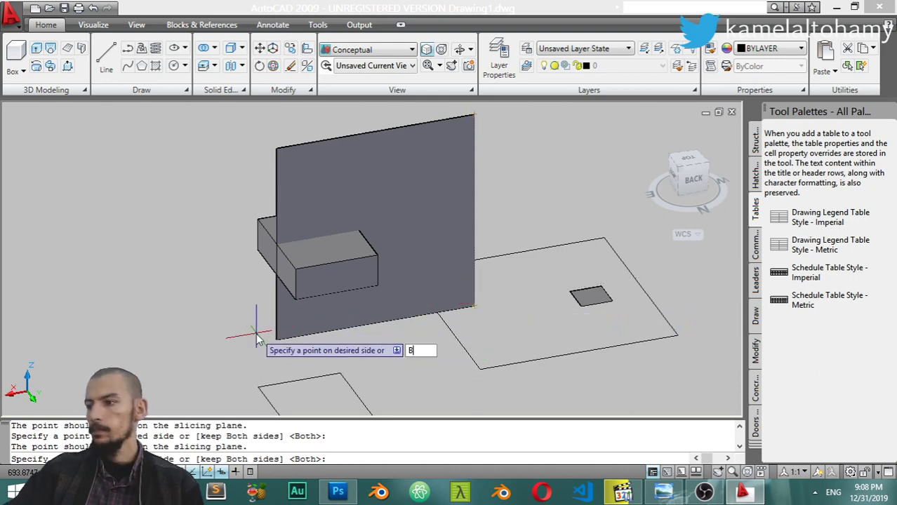
key(Return)
click(329, 277)
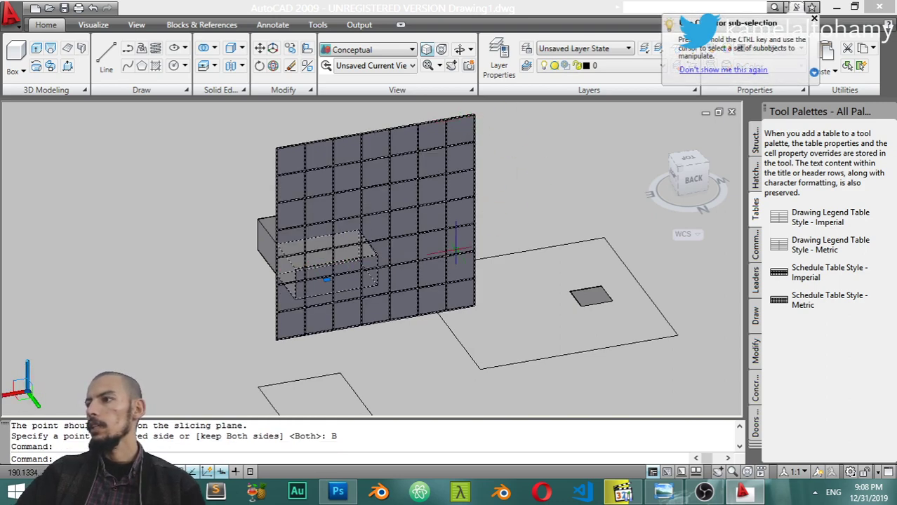
click(267, 242)
- Erase the front half of the box and the upright surface with E
key(Escape)
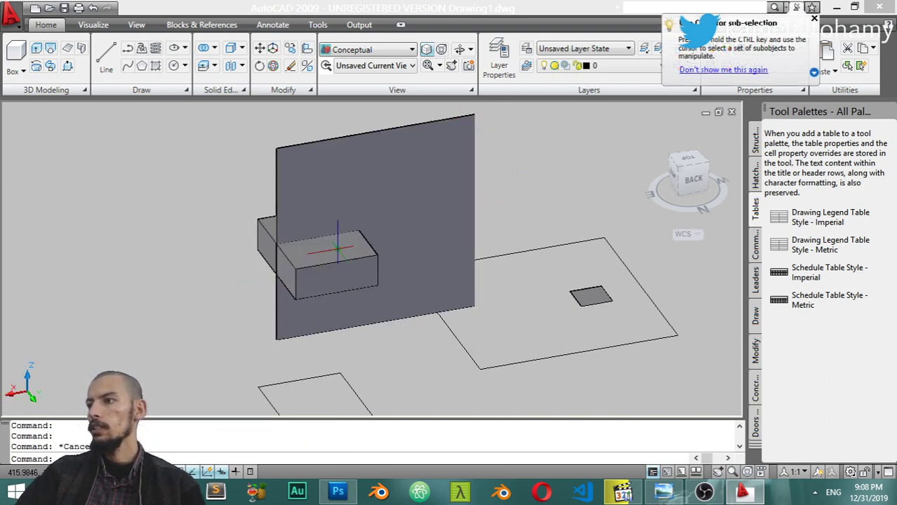
click(325, 249)
text(e)
key(Return)
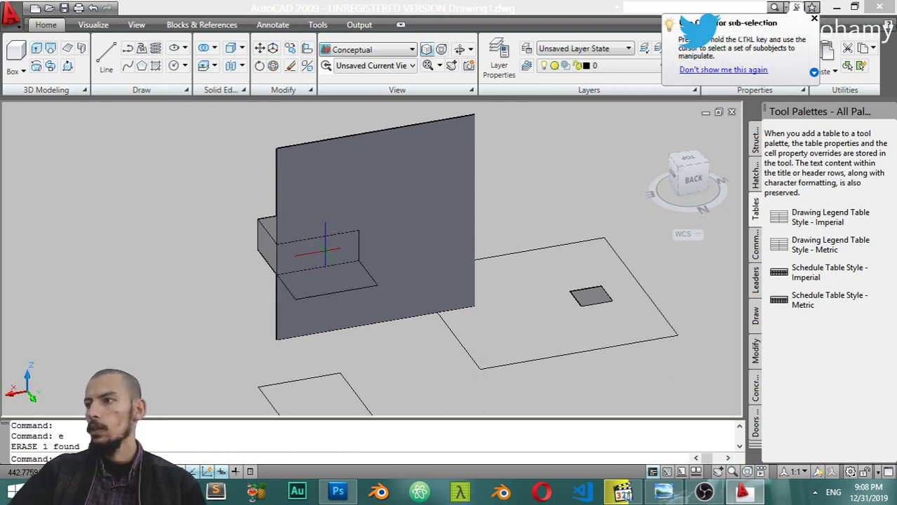
click(353, 162)
text(e)
key(Return)
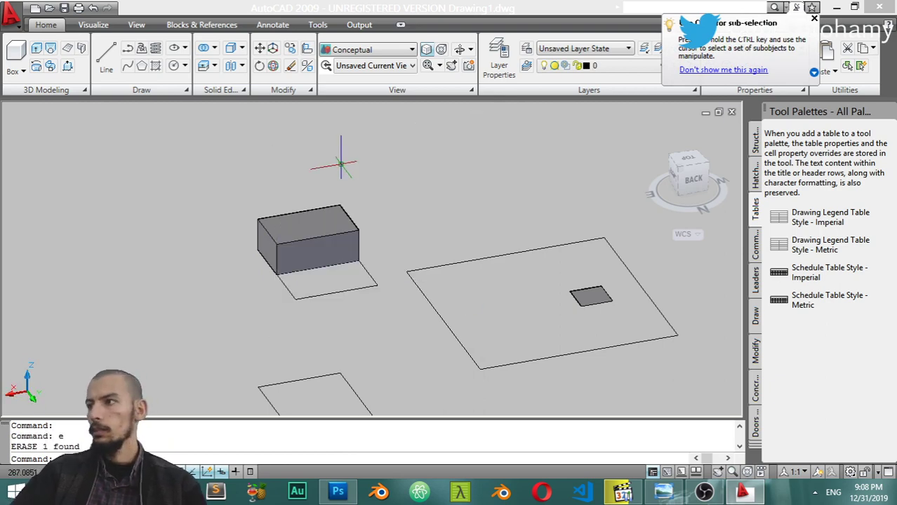
click(151, 301)
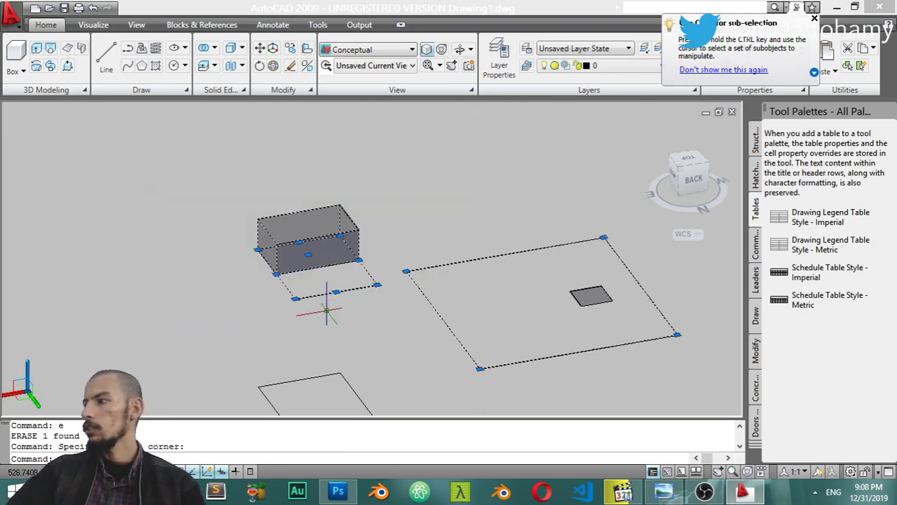
- Switch to the AutoCAD Classic workspace, close Tool Palettes, and view from Top
click(854, 477)
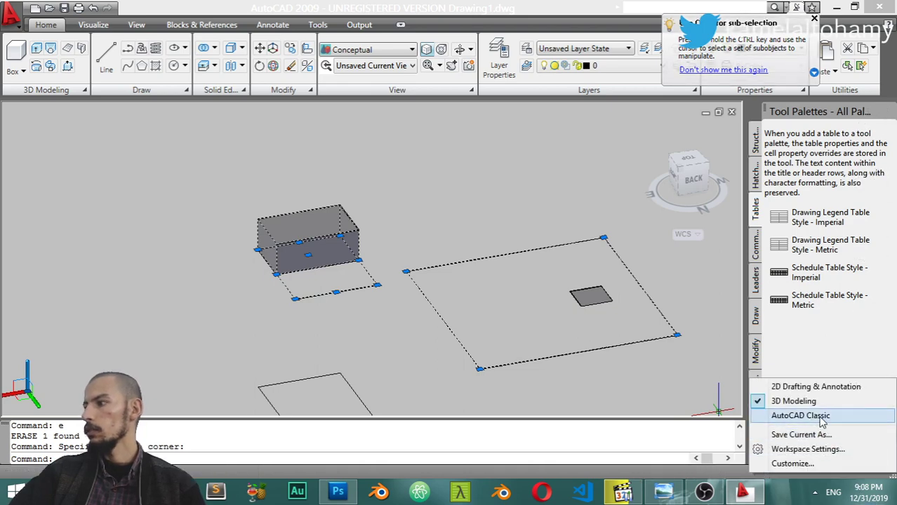
click(797, 414)
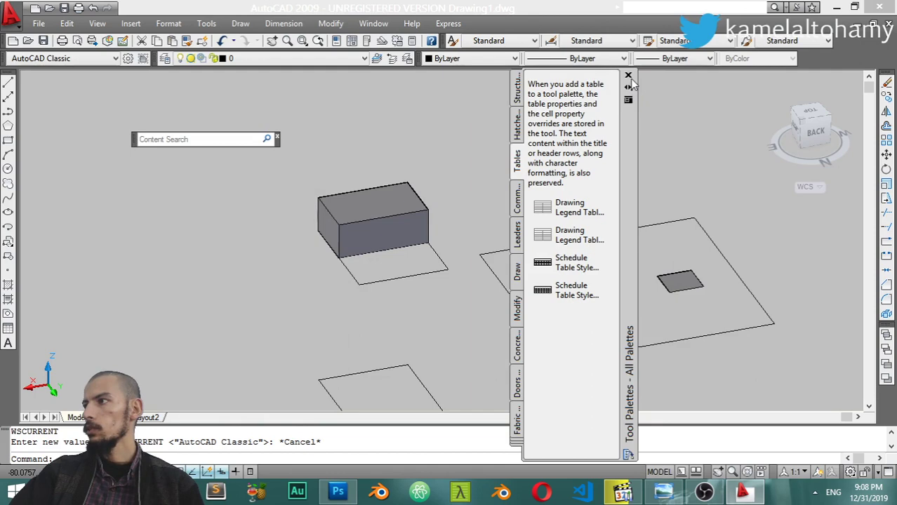
click(628, 75)
click(813, 111)
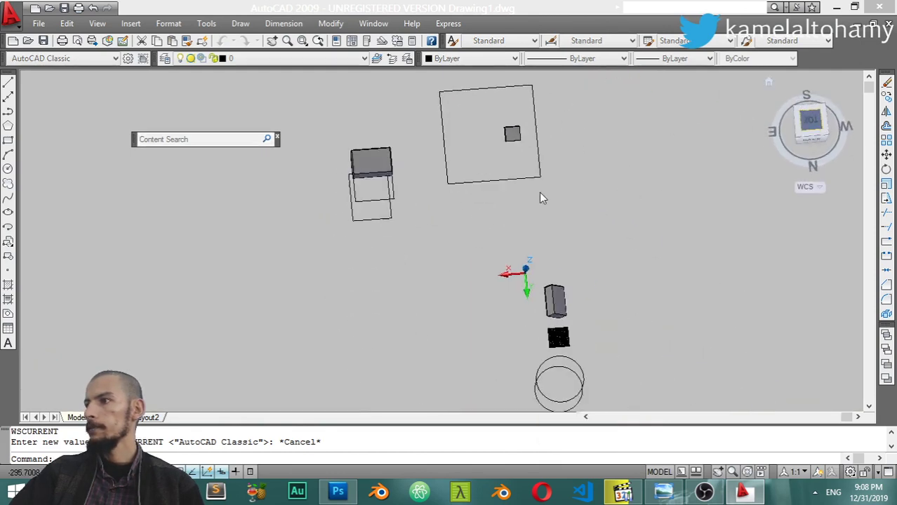
- Create a layer named 'lines' with blue colour 180
click(192, 64)
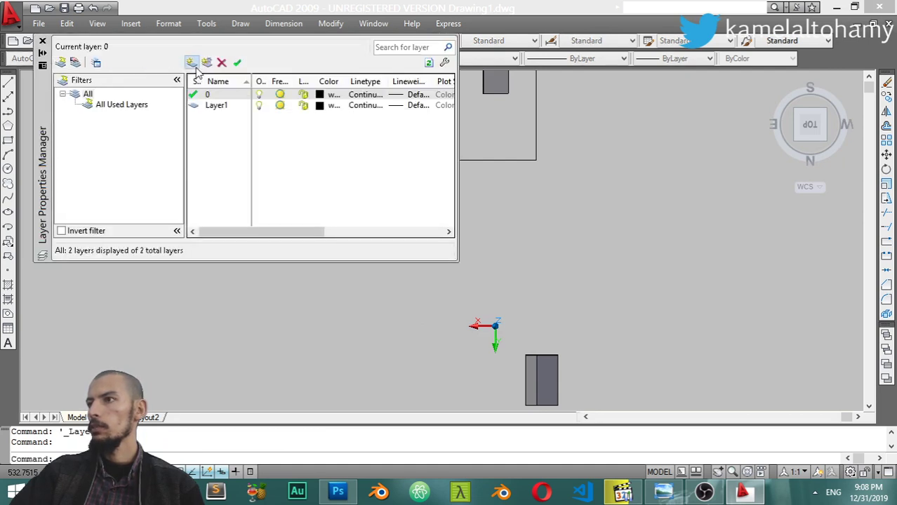
text(lines)
key(Return)
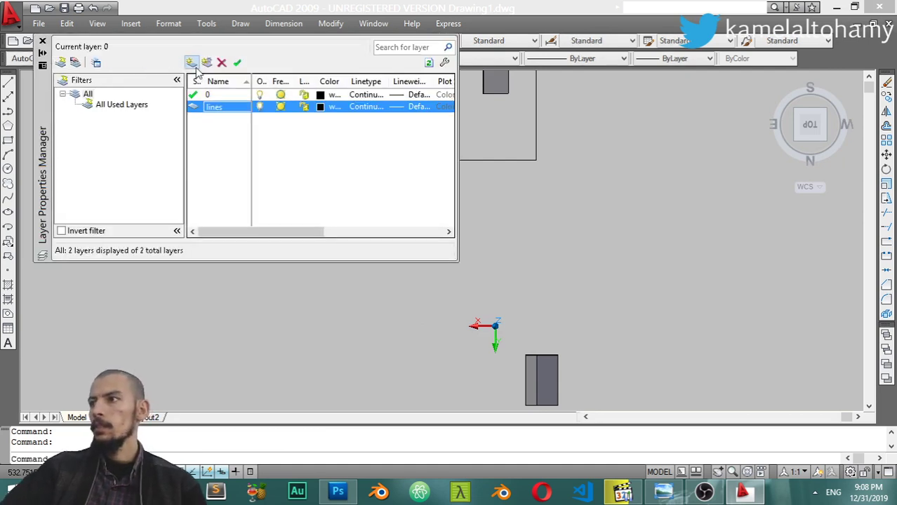
click(320, 107)
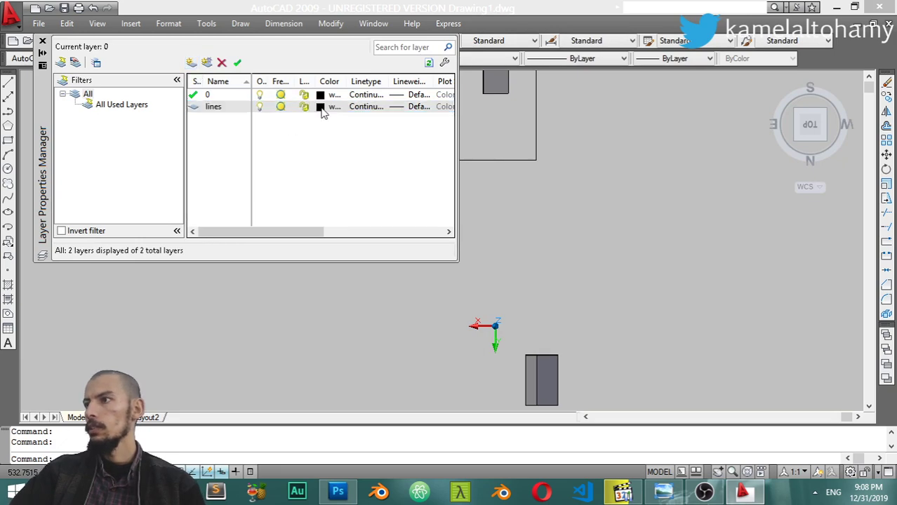
click(498, 202)
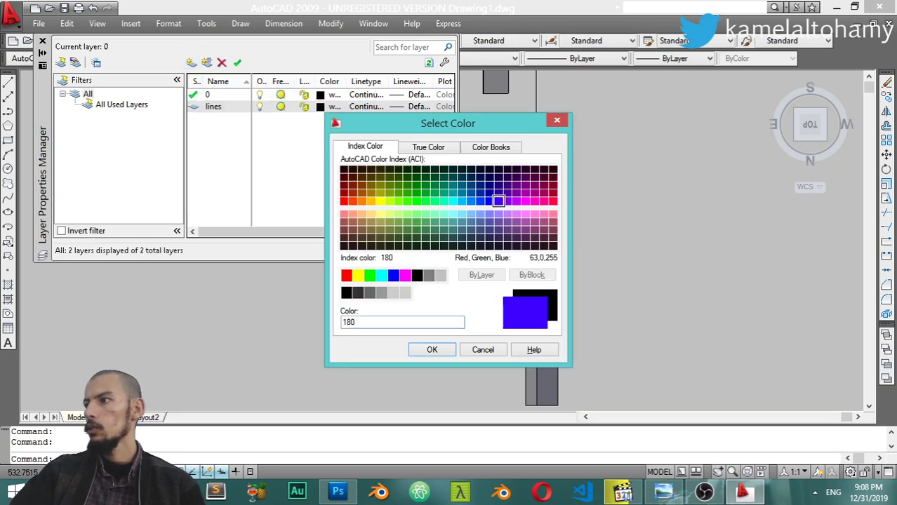
- Create a layer named 'objects' with red colour 10
click(190, 63)
text(objects)
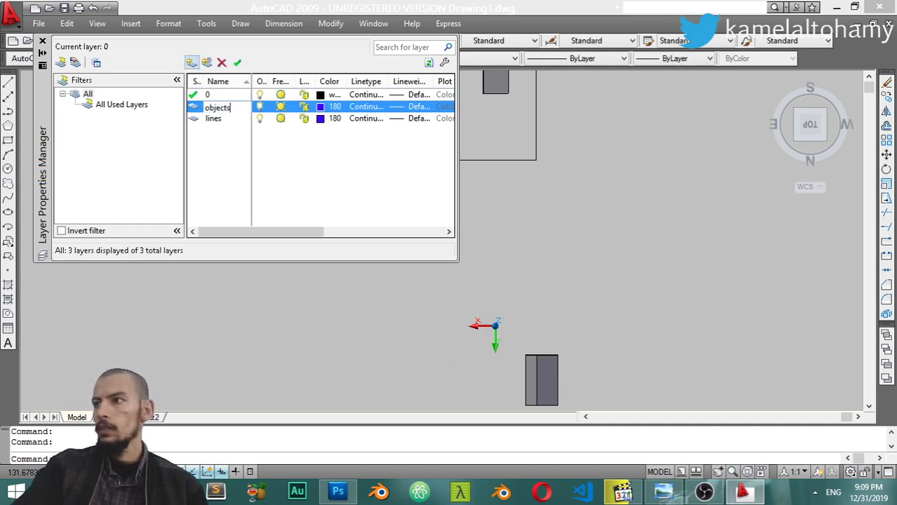
key(Return)
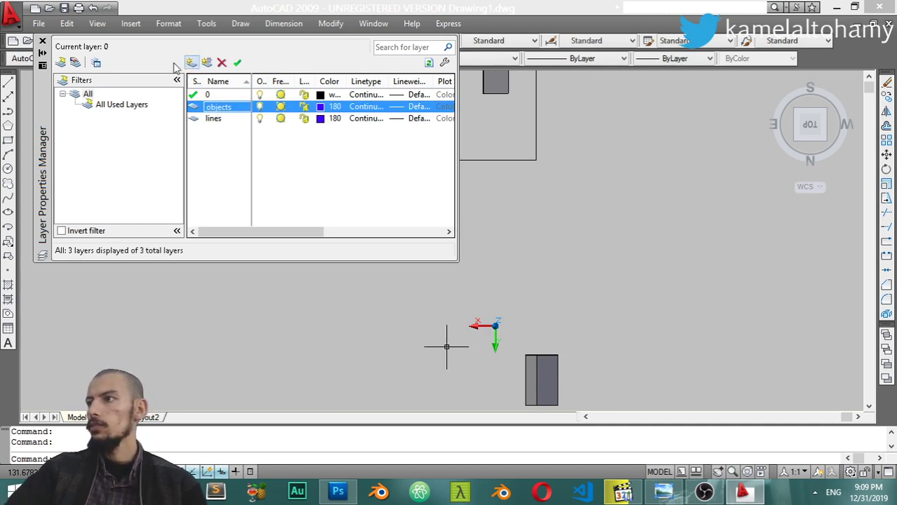
click(321, 107)
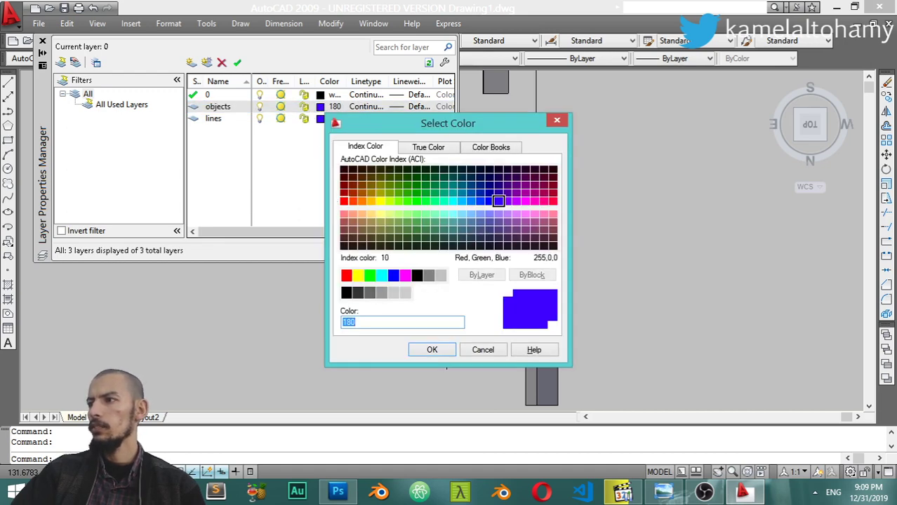
click(343, 202)
click(432, 350)
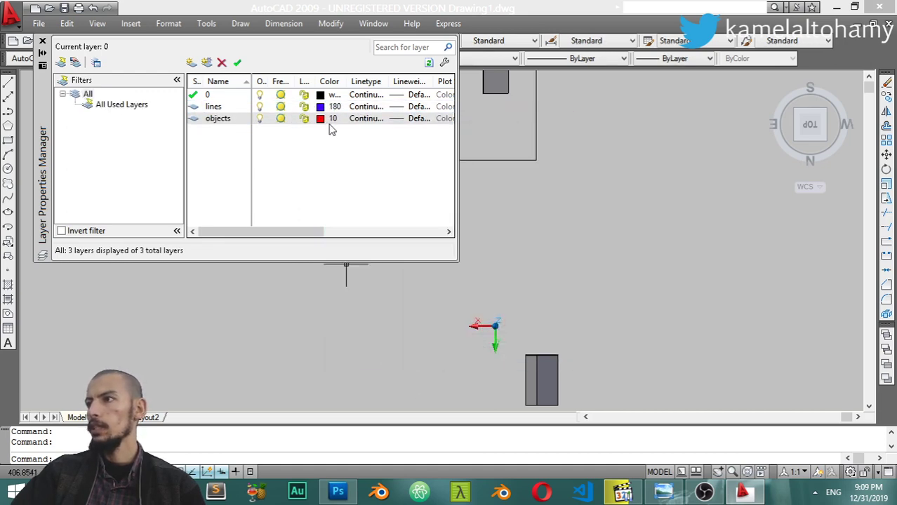
click(43, 41)
- Put the rectangle on the 'objects' layer
click(290, 122)
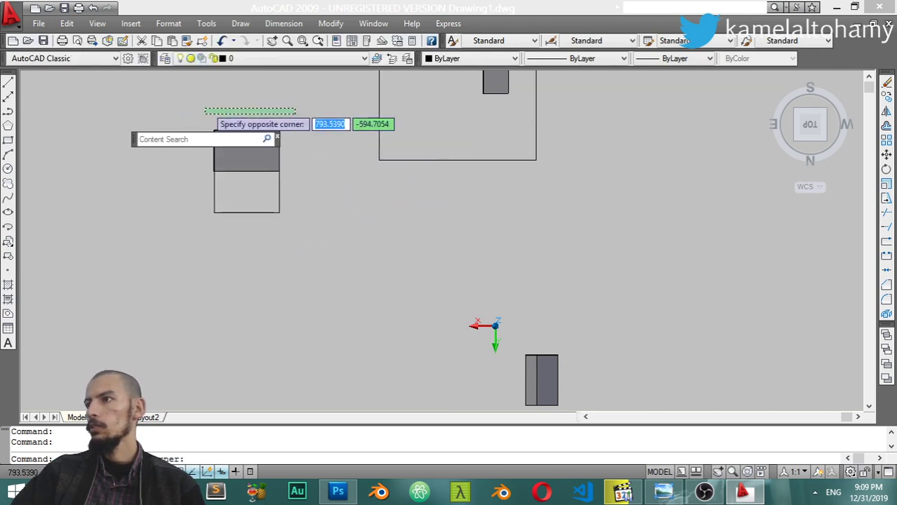
key(Escape)
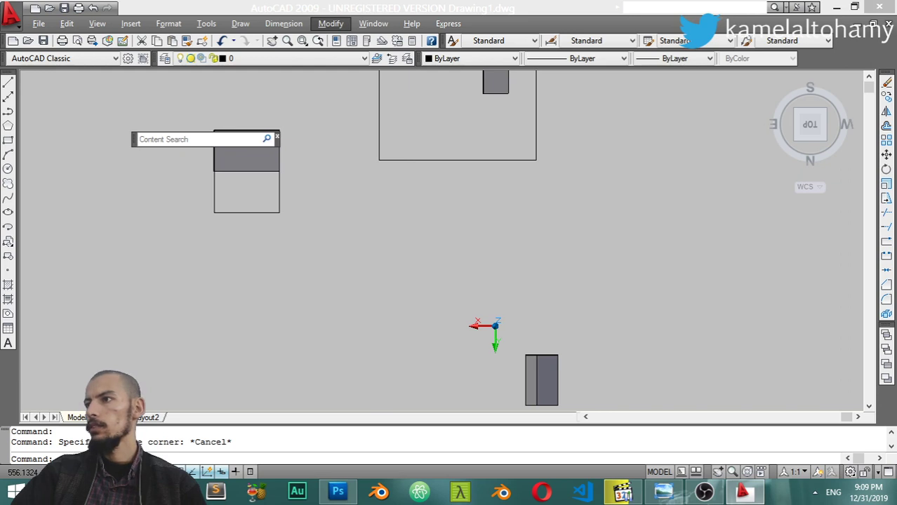
click(317, 89)
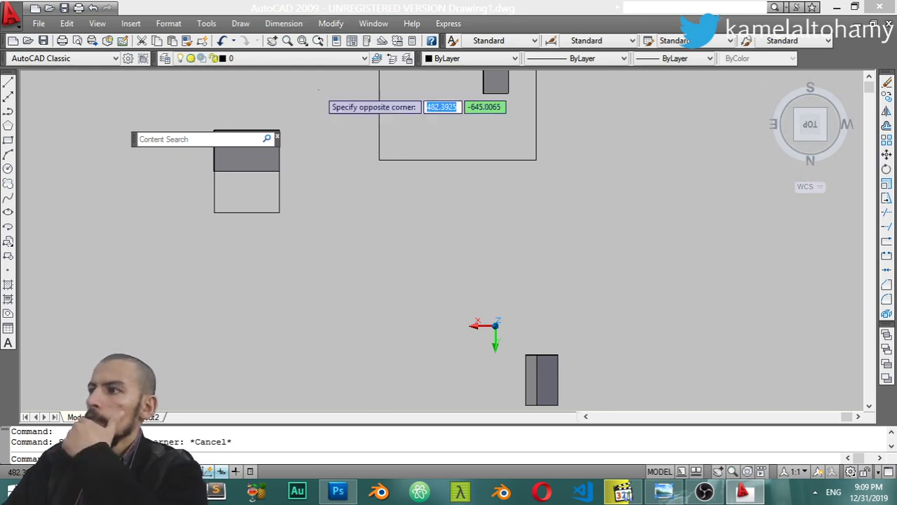
click(176, 257)
click(296, 58)
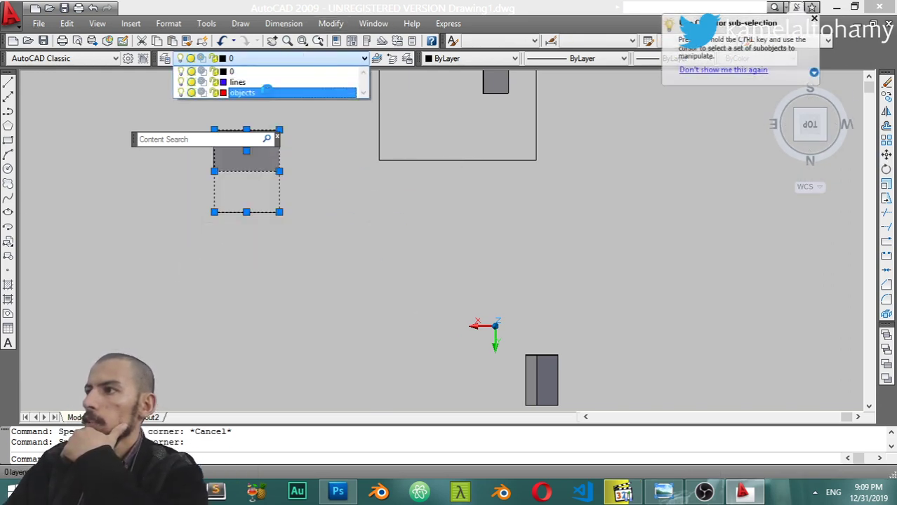
click(267, 92)
- Put the square, circle and small blocks on the 'lines' layer
click(393, 287)
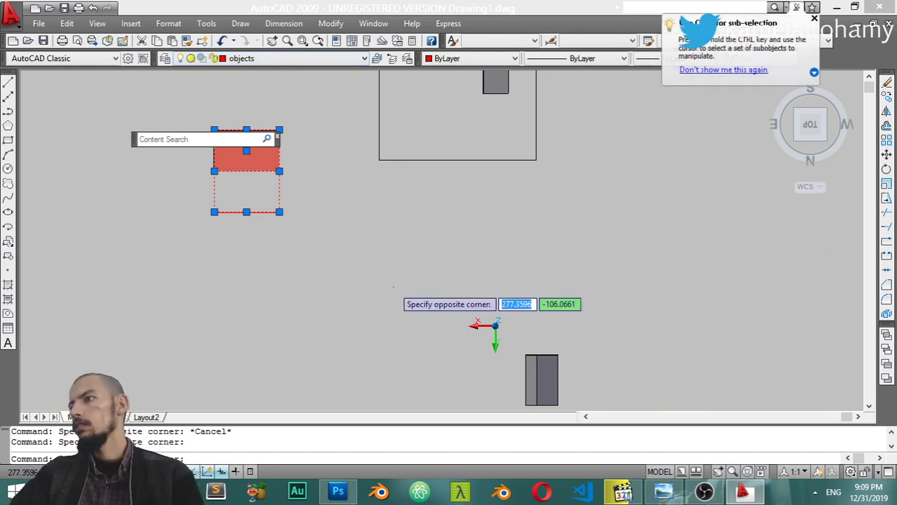
key(Escape)
key(Escape)
scroll(481, 195, down, 5)
click(621, 188)
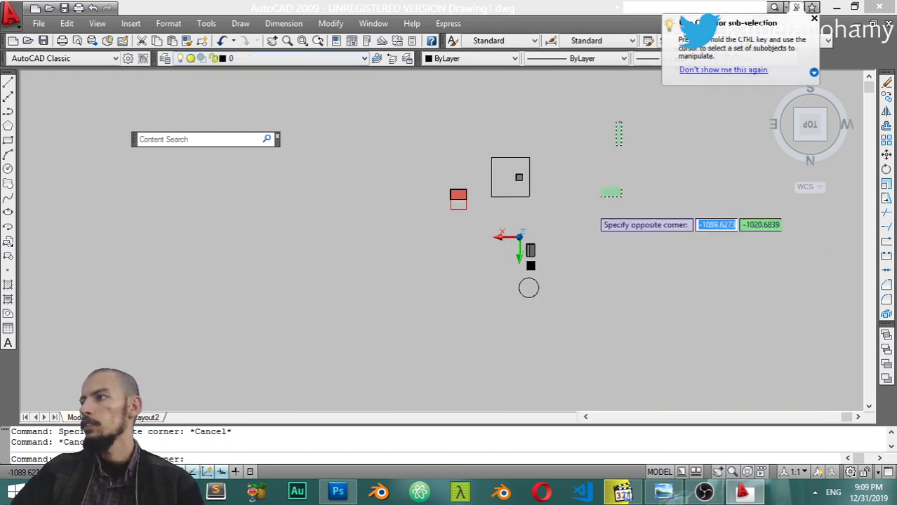
click(462, 355)
key(Escape)
click(566, 136)
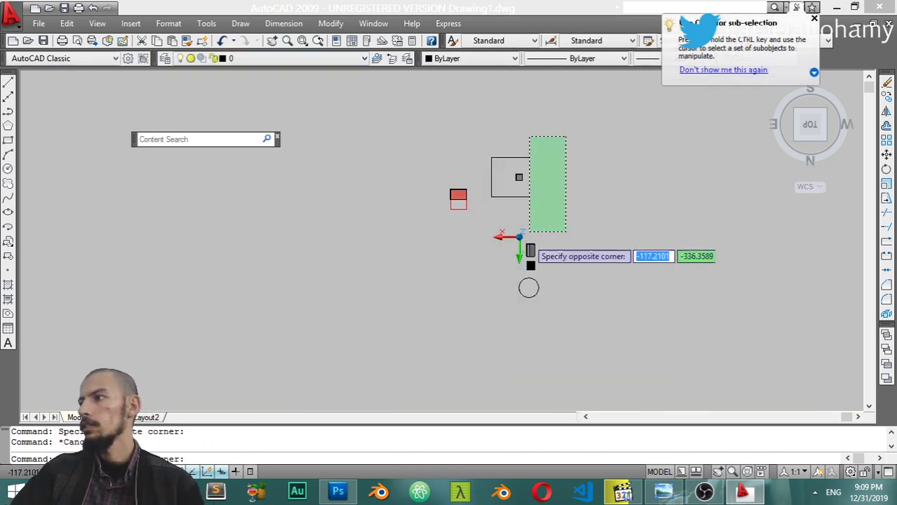
click(477, 355)
click(359, 59)
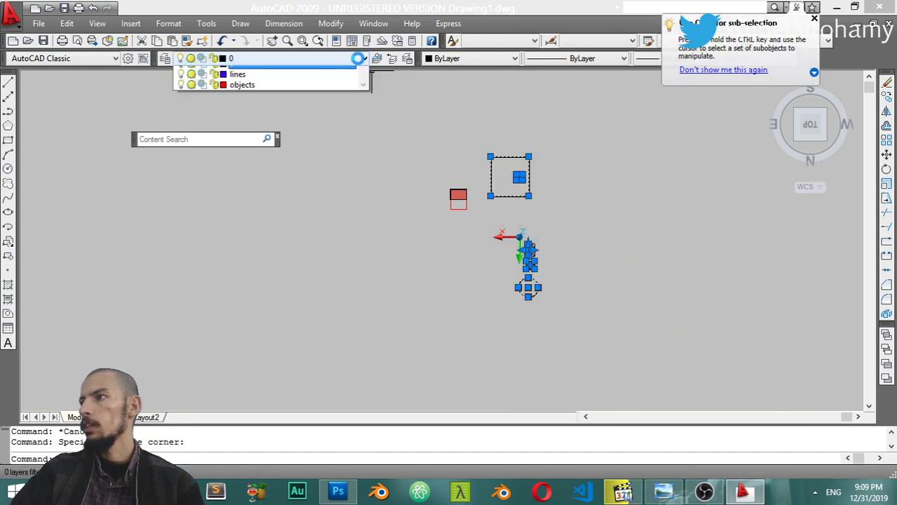
click(237, 73)
key(Escape)
scroll(526, 237, up, 2)
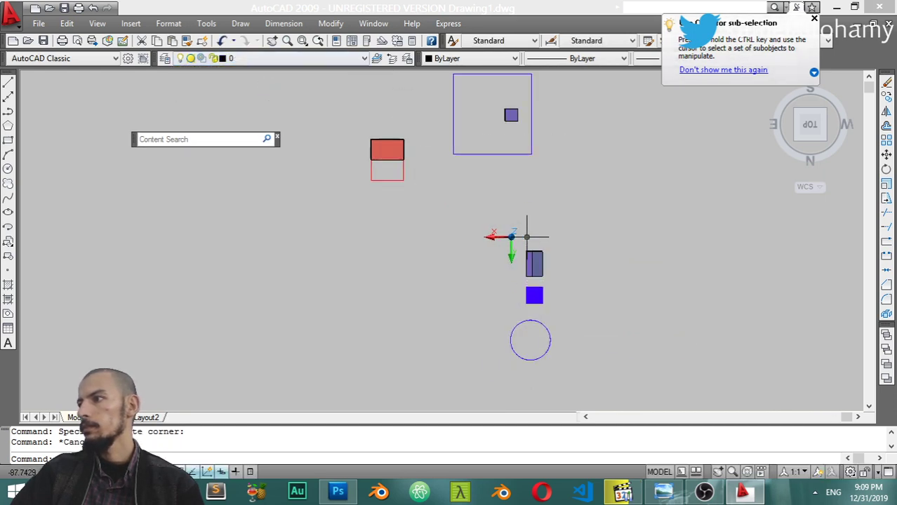
scroll(526, 237, up, 2)
scroll(507, 240, down, 2)
shift+middle_drag(506, 240, 481, 146)
key(Escape)
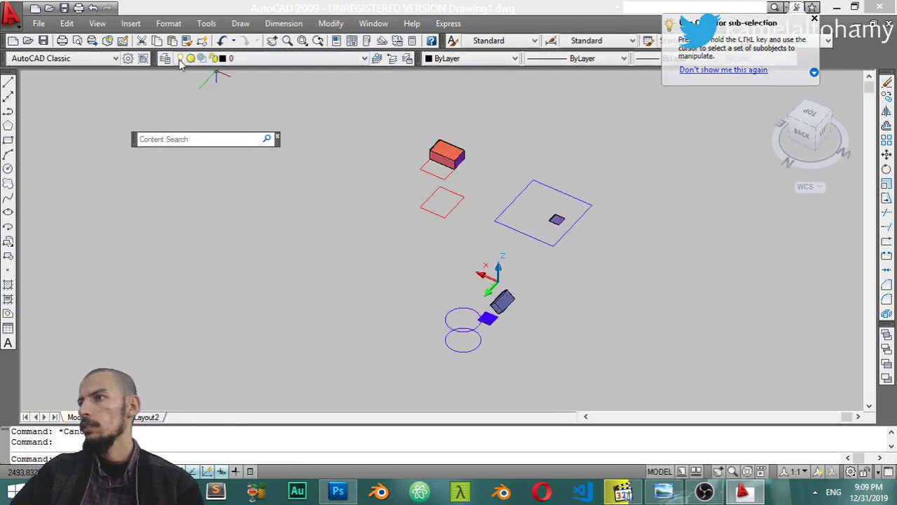
- Toggle the 'lines' and 'objects' layers off/on and freeze/thaw, restoring both
click(166, 59)
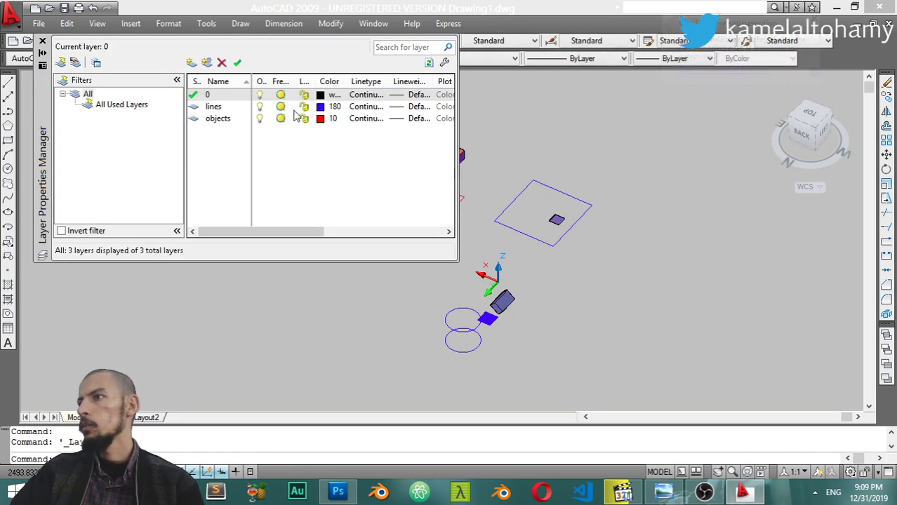
click(259, 106)
click(259, 107)
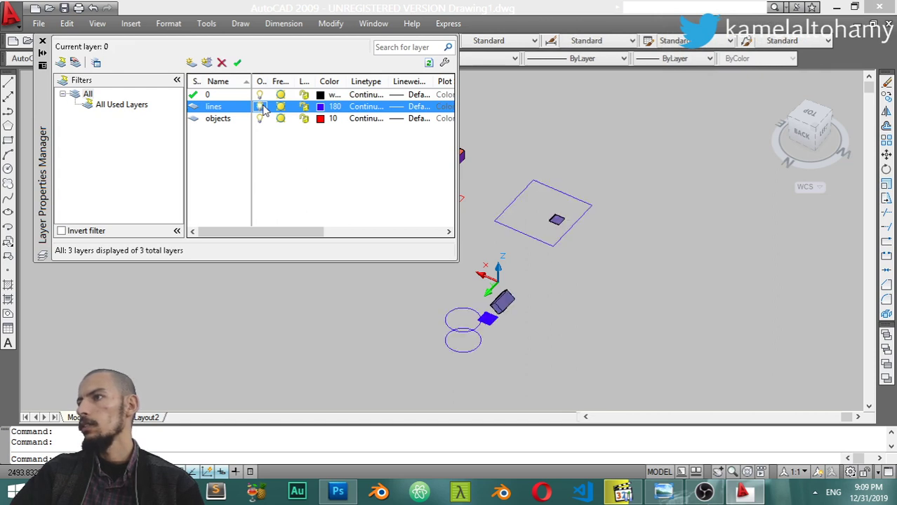
click(281, 107)
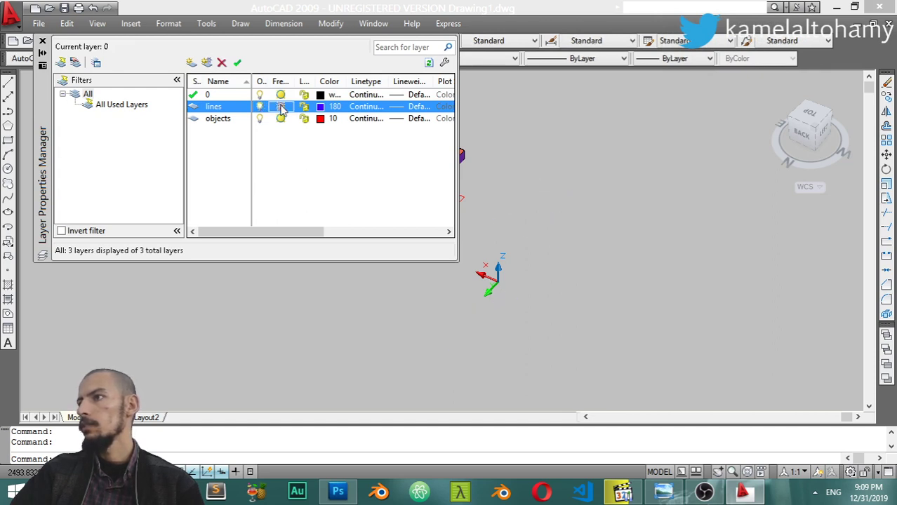
click(280, 107)
click(270, 118)
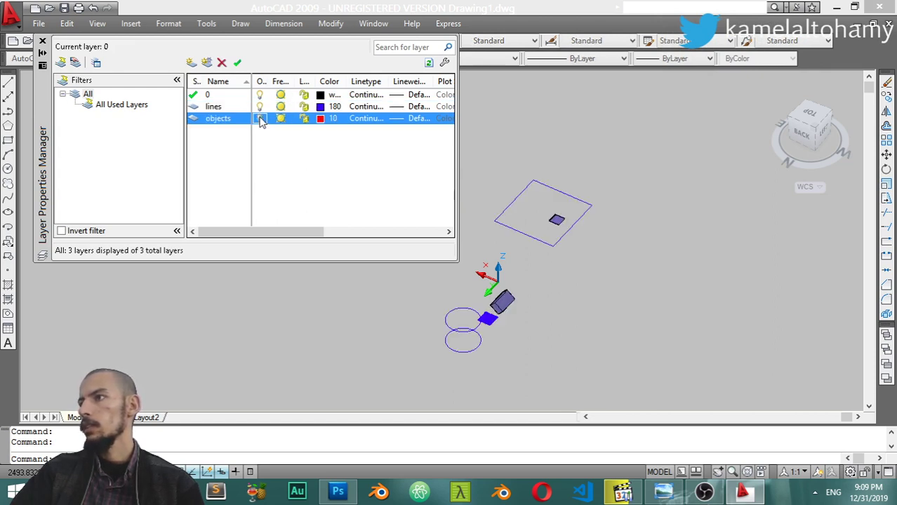
click(260, 118)
click(259, 118)
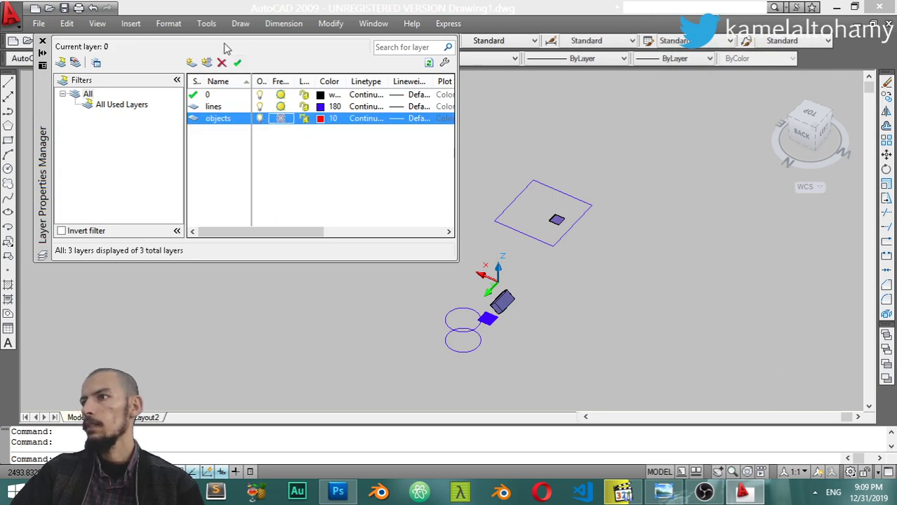
click(280, 119)
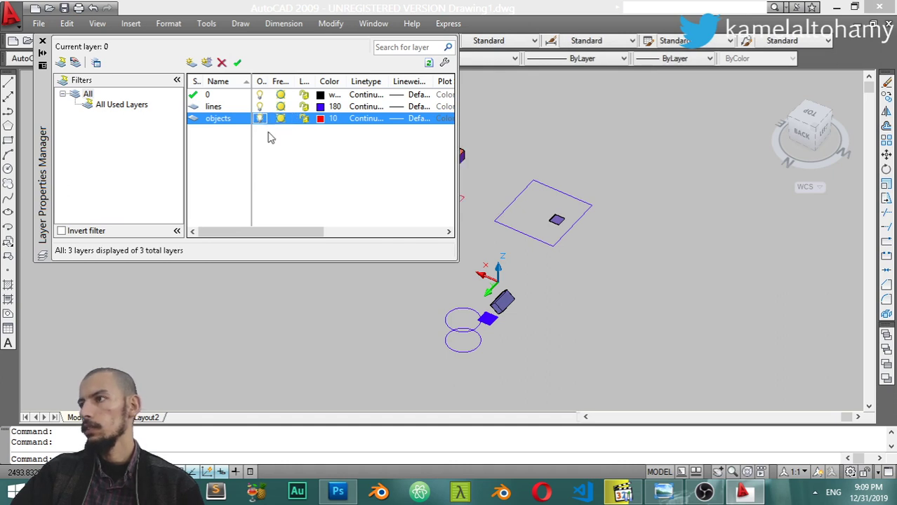
click(404, 107)
- Give the 'lines' layer a 0.18 mm lineweight
click(397, 210)
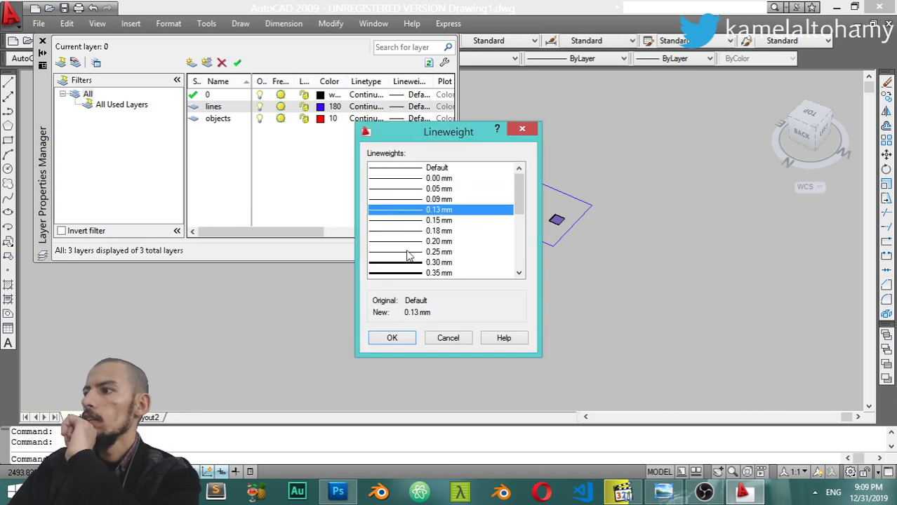
click(415, 231)
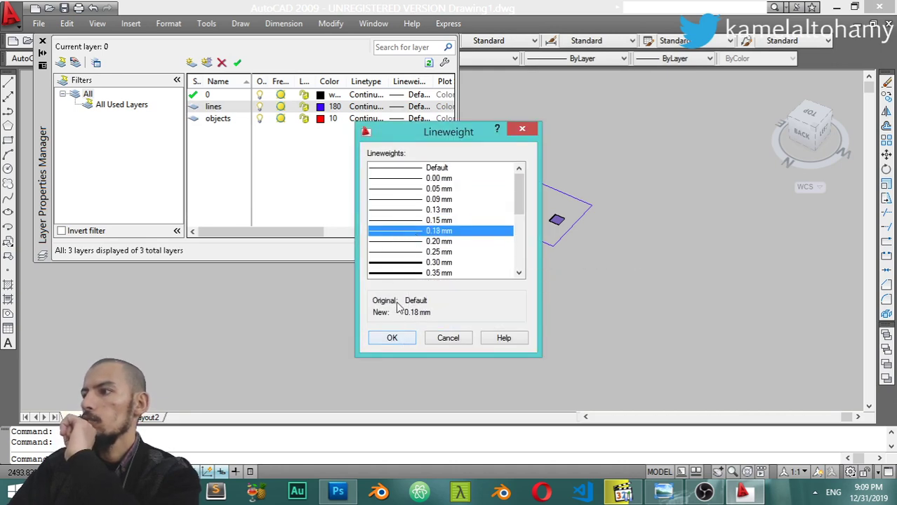
click(392, 338)
- Load ACAD_ISO02W100 through ACAD_ISO07W100 and assign ACAD_ISO02W100 to the 'lines' layer
click(365, 107)
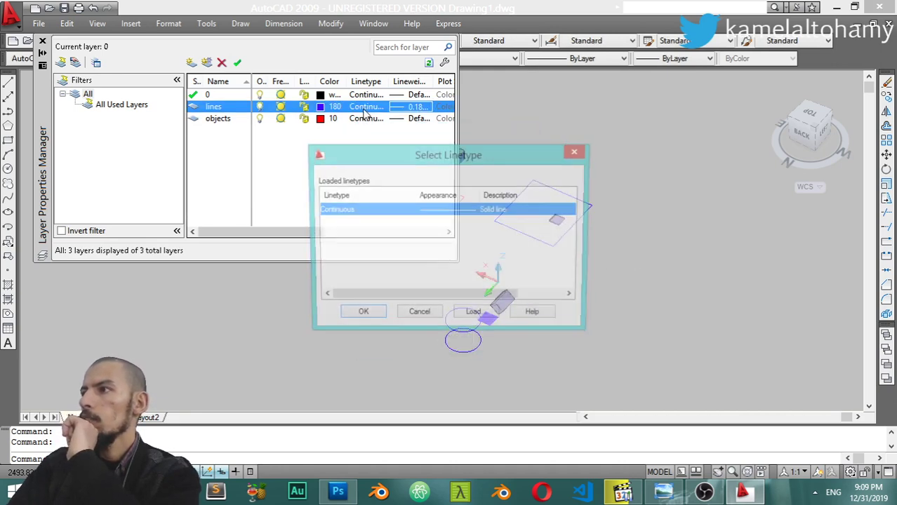
click(464, 319)
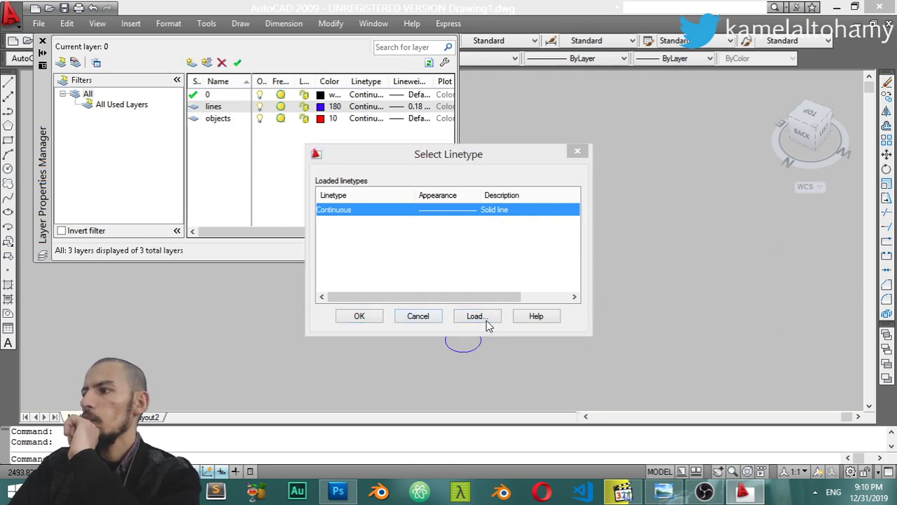
click(434, 272)
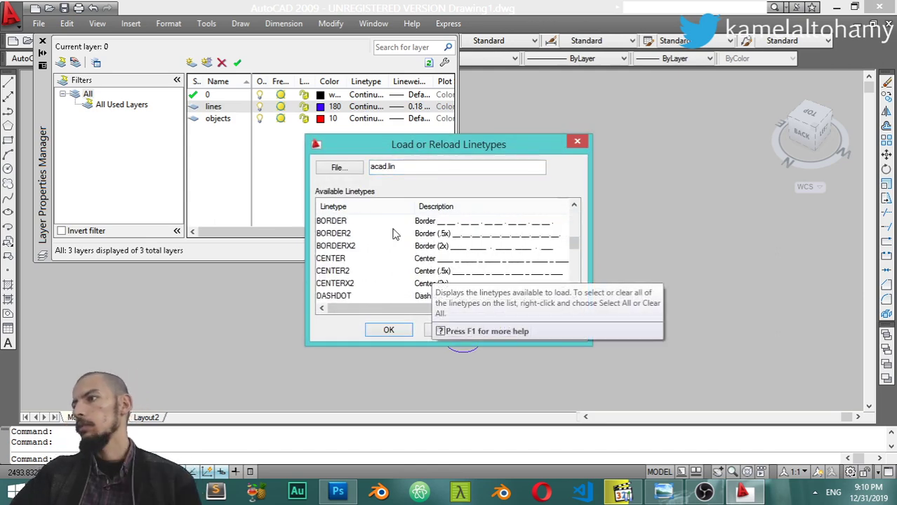
click(347, 221)
shift+click(365, 283)
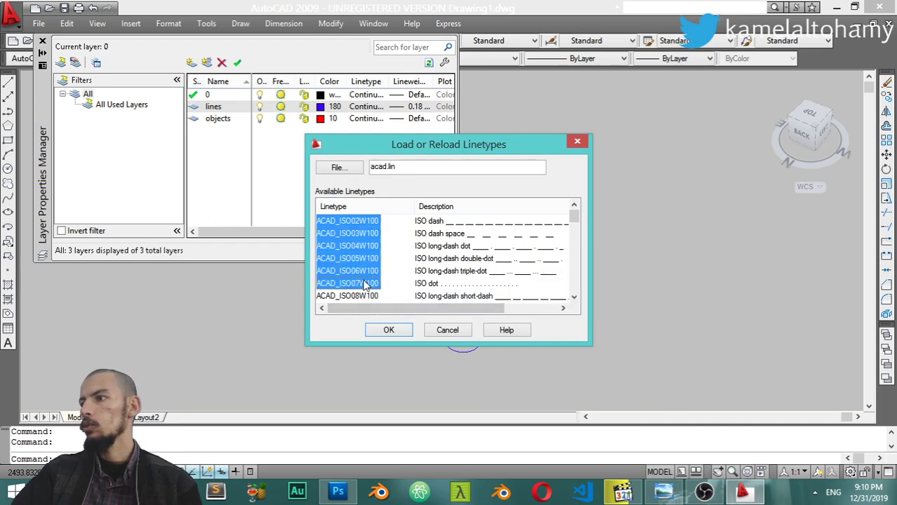
click(397, 333)
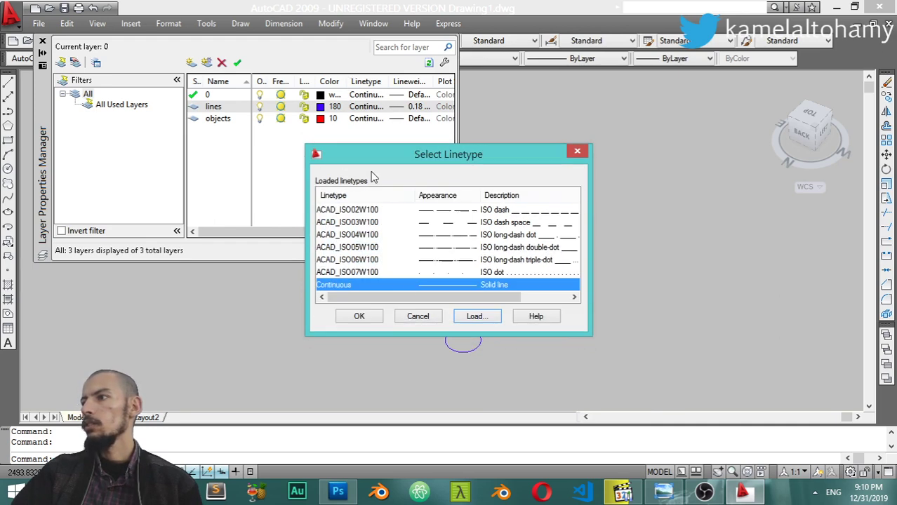
click(445, 264)
click(446, 272)
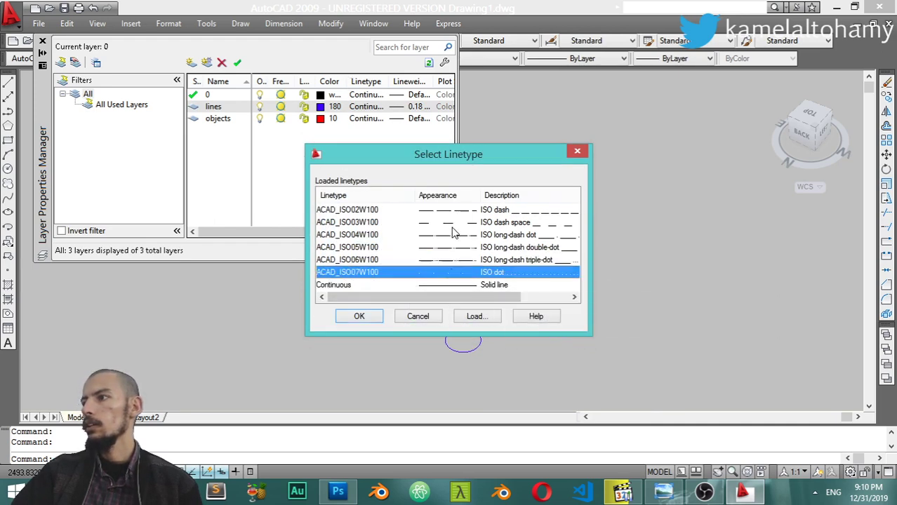
click(468, 212)
click(363, 316)
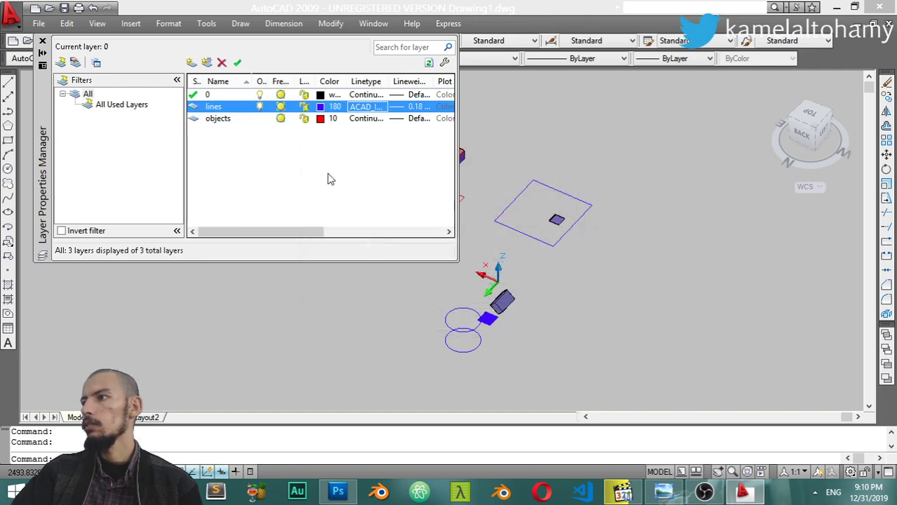
click(42, 44)
- Switch to the Top view and erase all 16 objects with E
scroll(282, 233, down, 2)
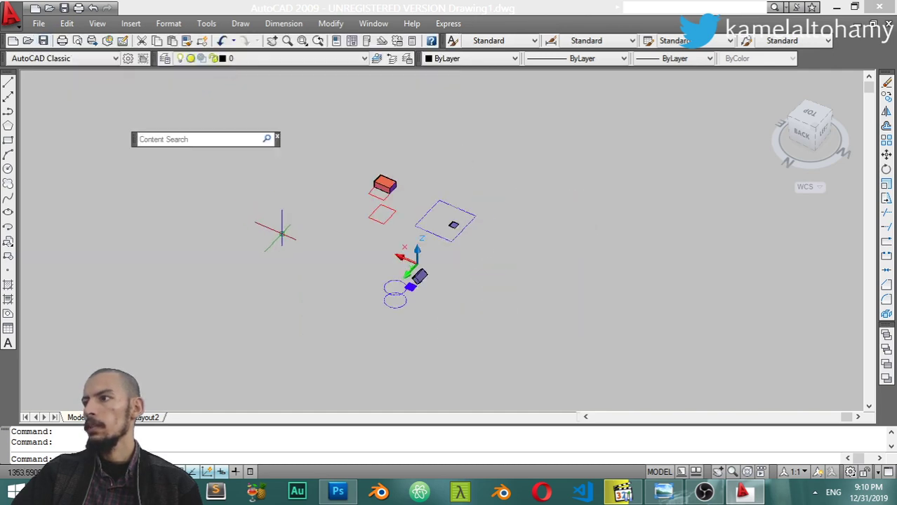
mouse_move(464, 190)
shift+middle_down()
mouse_move(486, 234)
mouse_move(464, 256)
mouse_move(483, 223)
mouse_move(474, 235)
shift+middle_up()
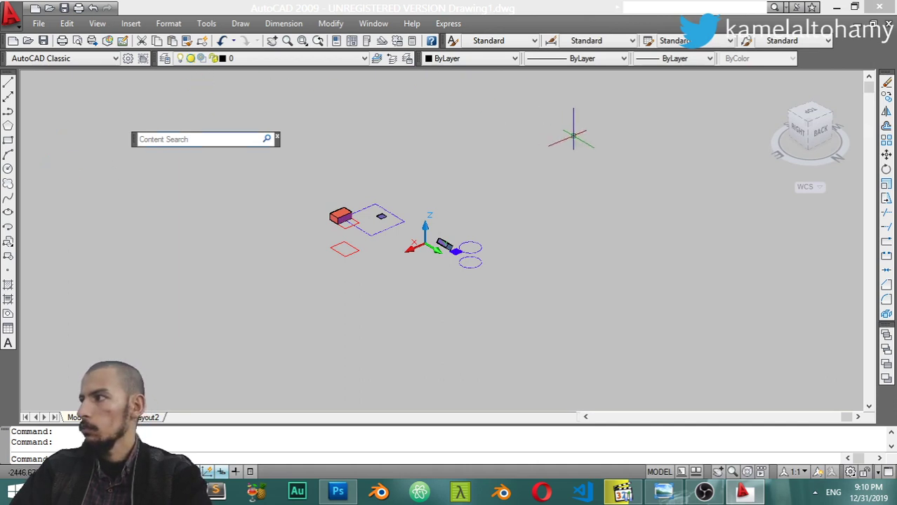
mouse_move(810, 130)
click(811, 116)
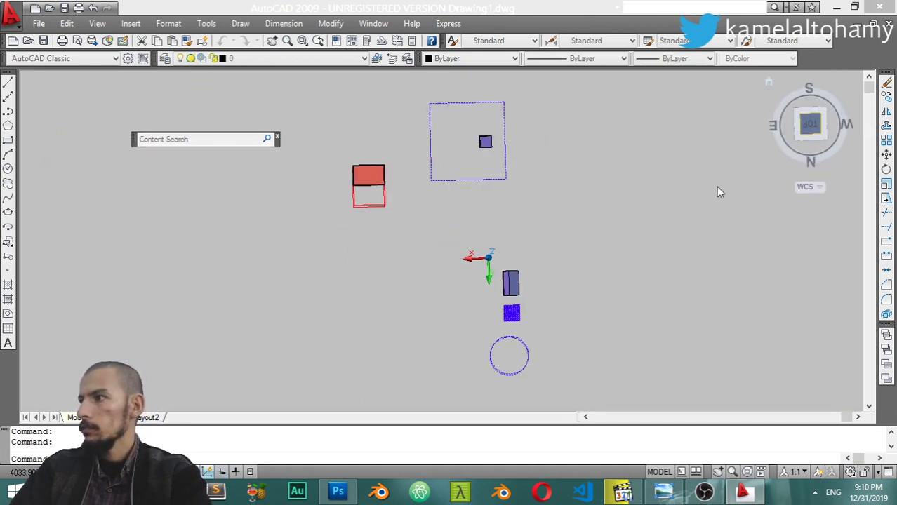
click(630, 87)
click(202, 381)
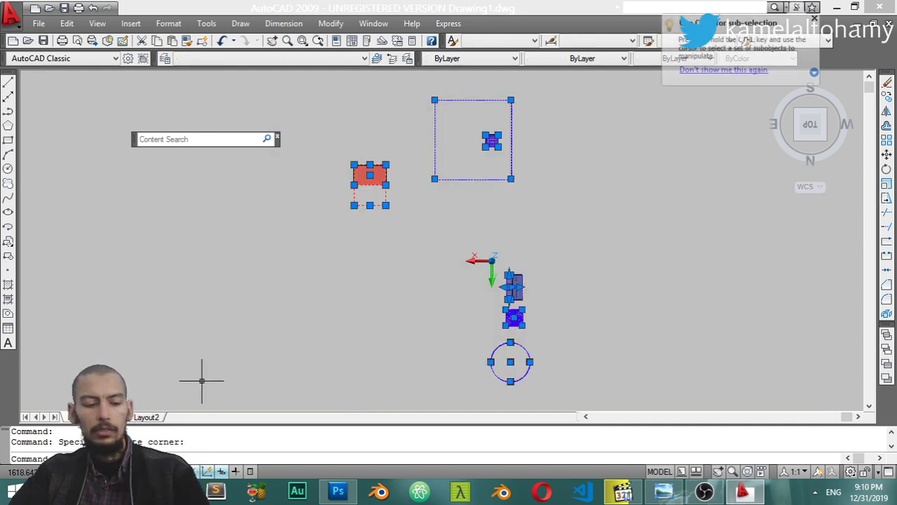
text(e)
key(Return)
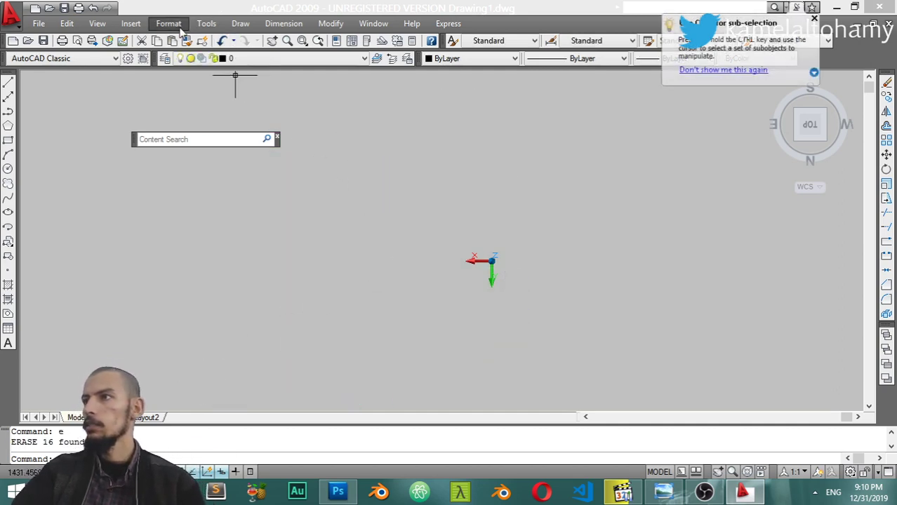
- Dismiss an open menu, then run and cancel the typed EC command
click(206, 25)
key(Escape)
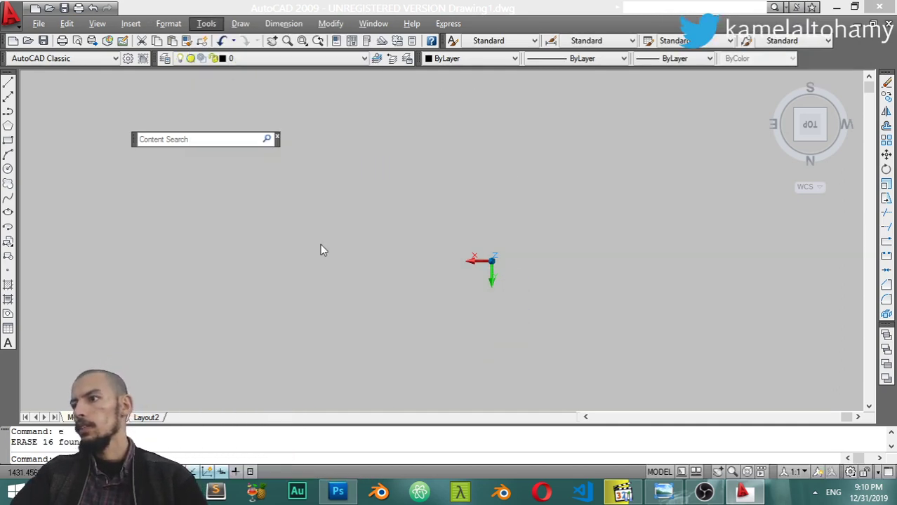
text(ec)
key(Return)
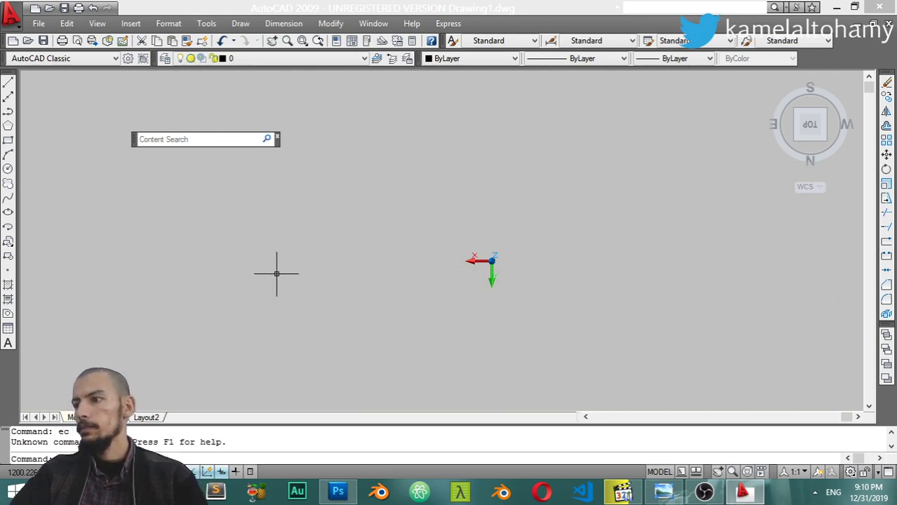
key(Escape)
text(rec)
key(Return)
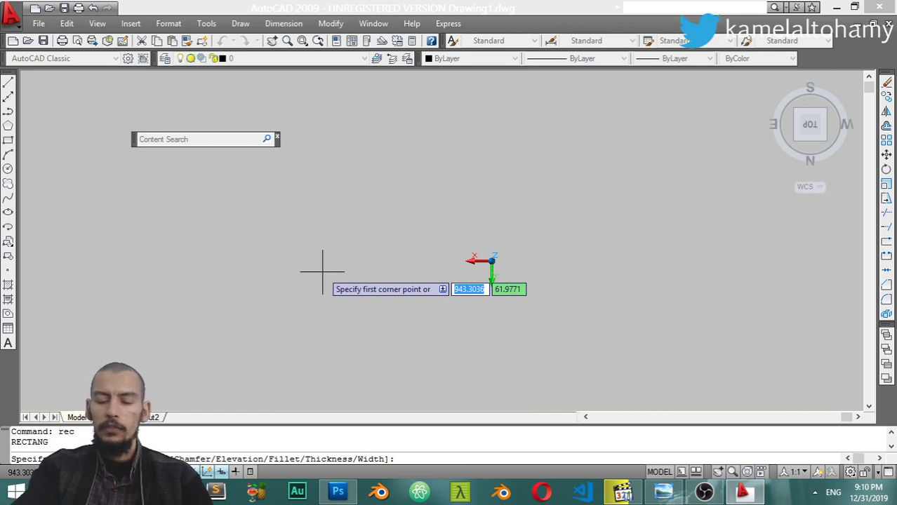
text(0,)
key(Return)
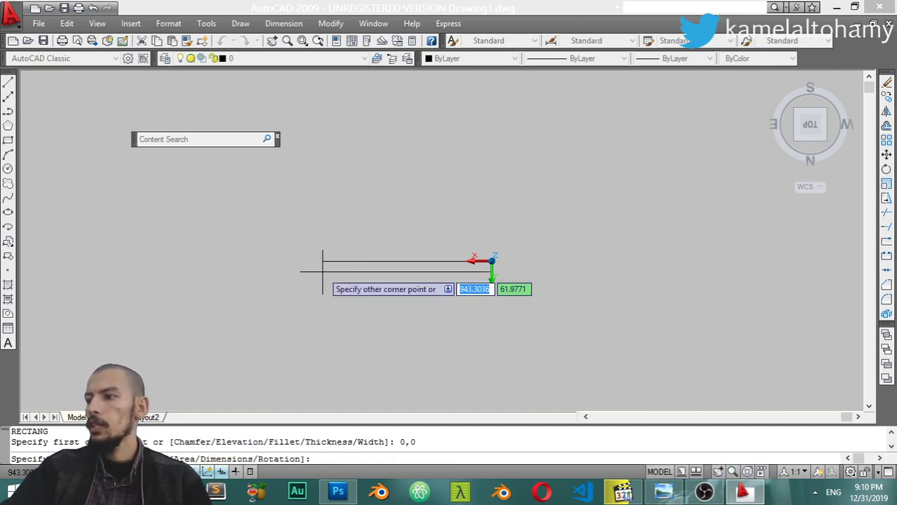
text(10)
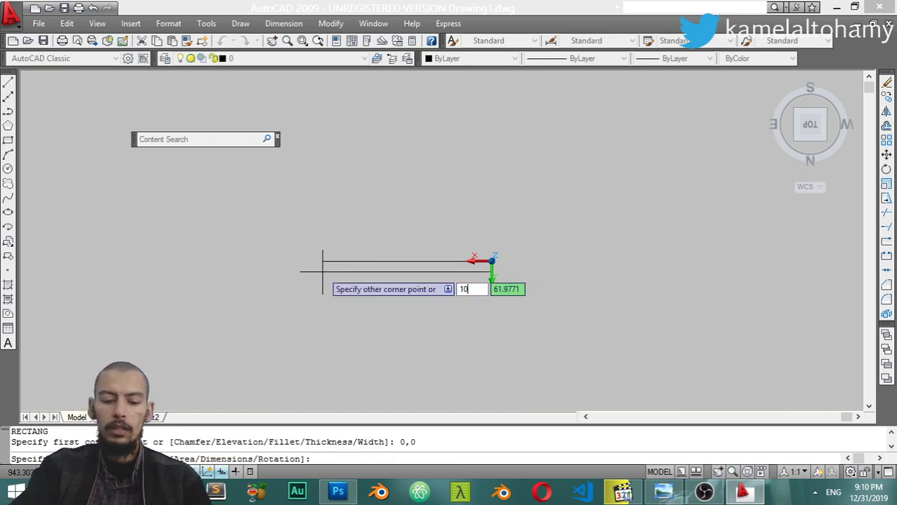
text(0,)
key(Return)
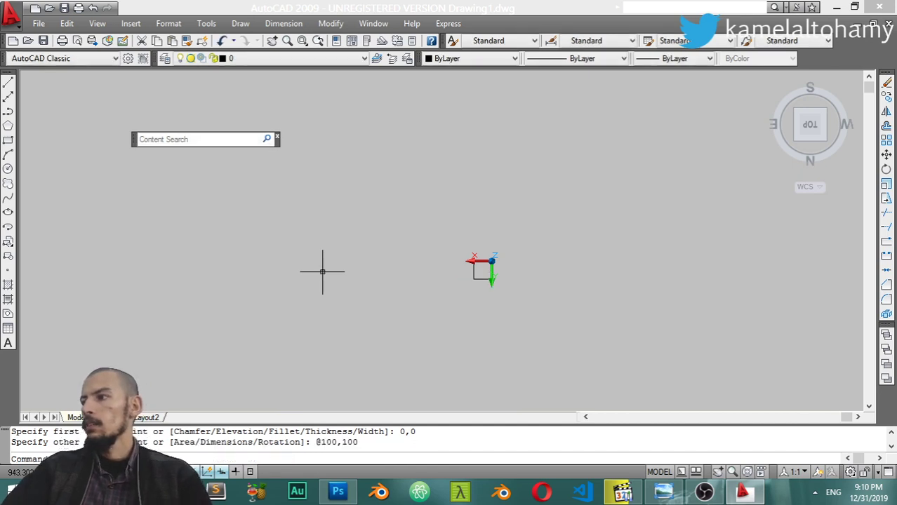
- Zoom to the extents of the drawing so the new square fills the view
click(537, 234)
click(406, 314)
text(z)
key(Return)
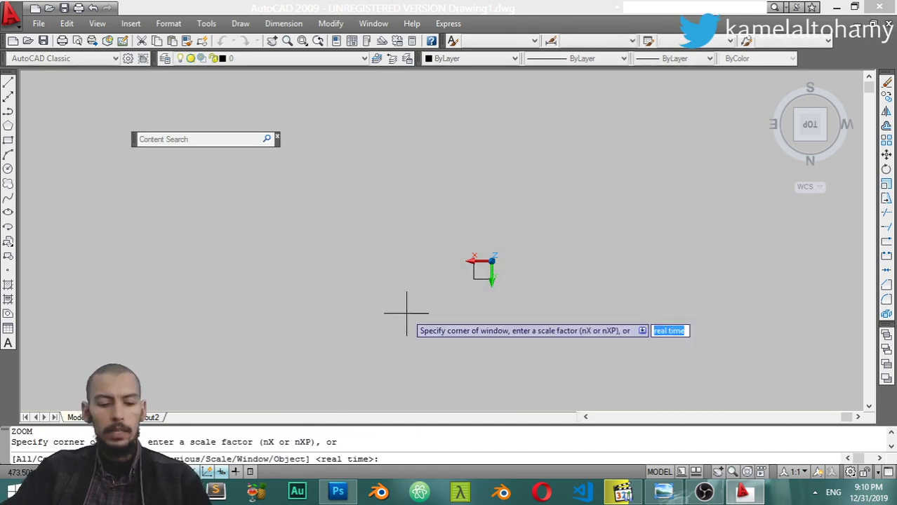
text(e)
key(Return)
scroll(479, 162, down, 4)
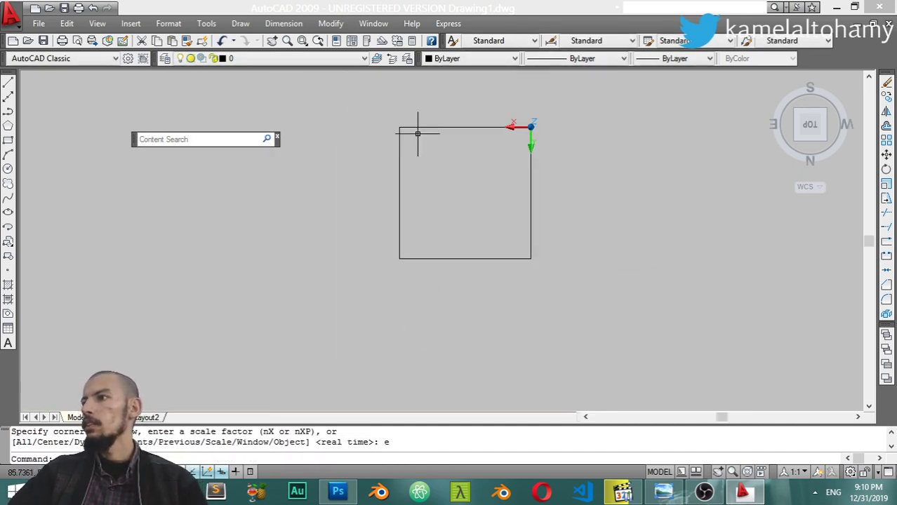
- Begin a linear dimension at the square's top-left corner, then cancel it
click(245, 26)
mouse_move(283, 23)
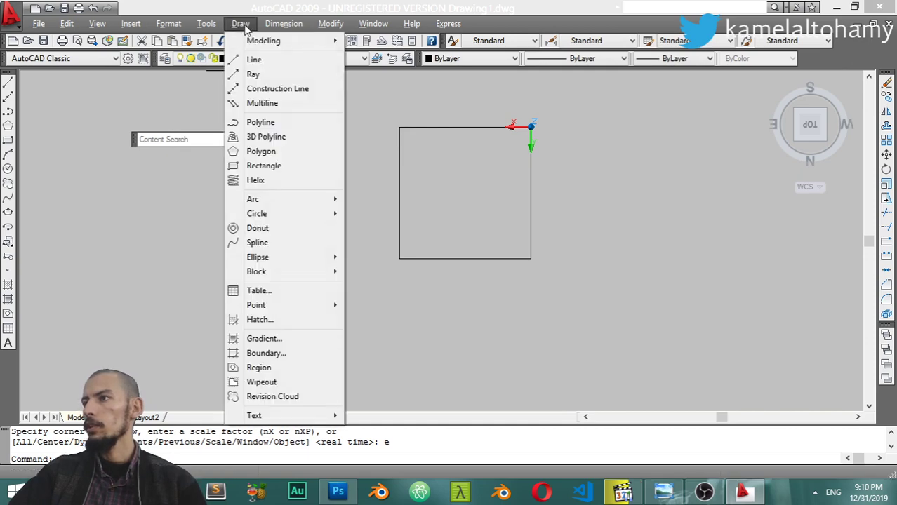
click(297, 60)
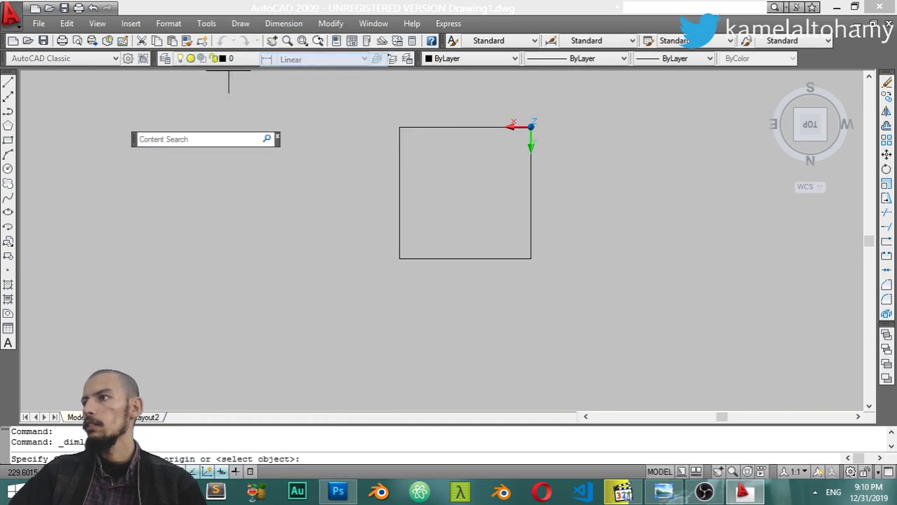
click(399, 127)
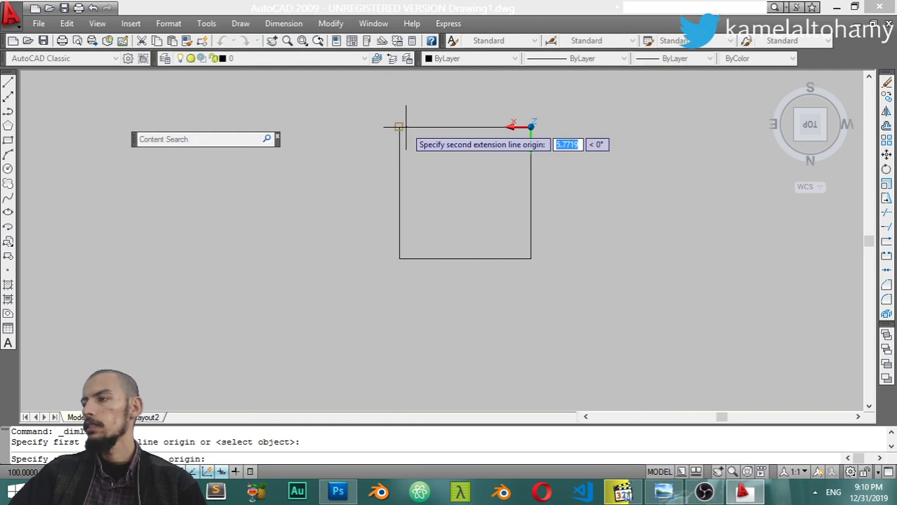
key(Escape)
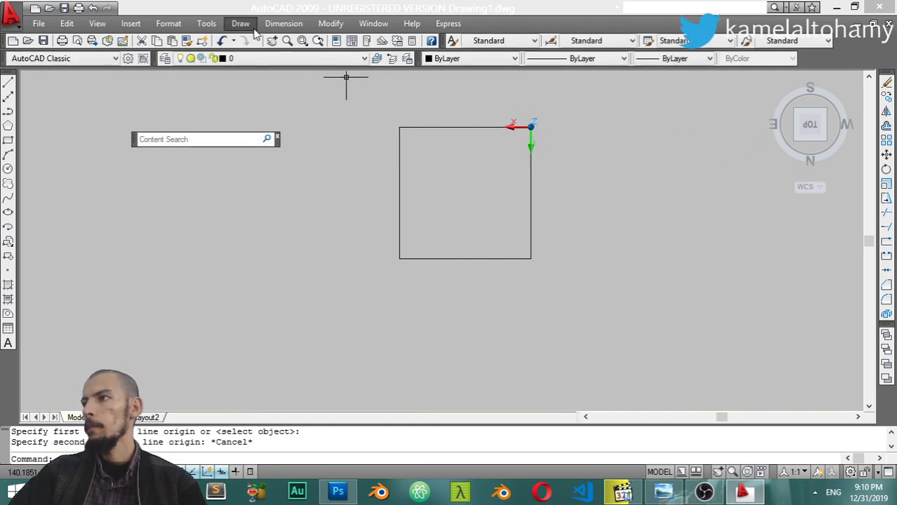
- Dimension the square's bottom edge at 100.0000, placing the dimension line just below it
click(284, 23)
click(298, 60)
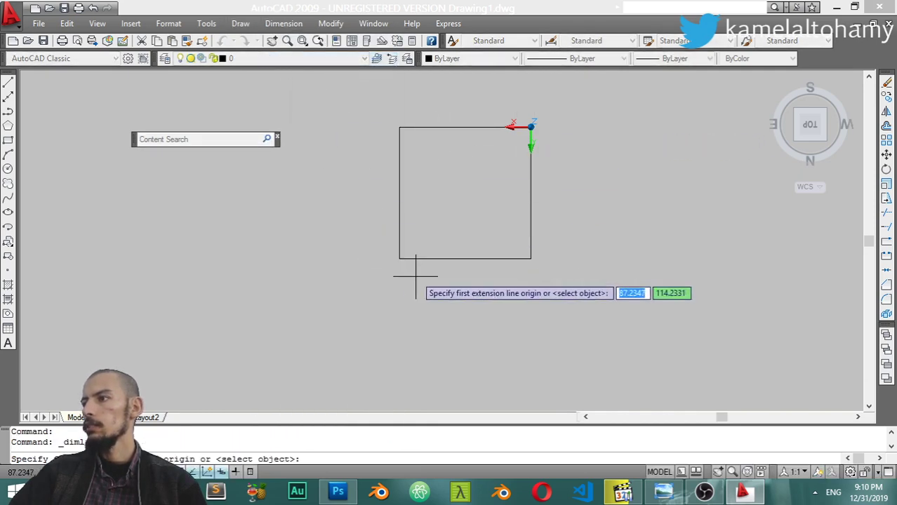
click(398, 258)
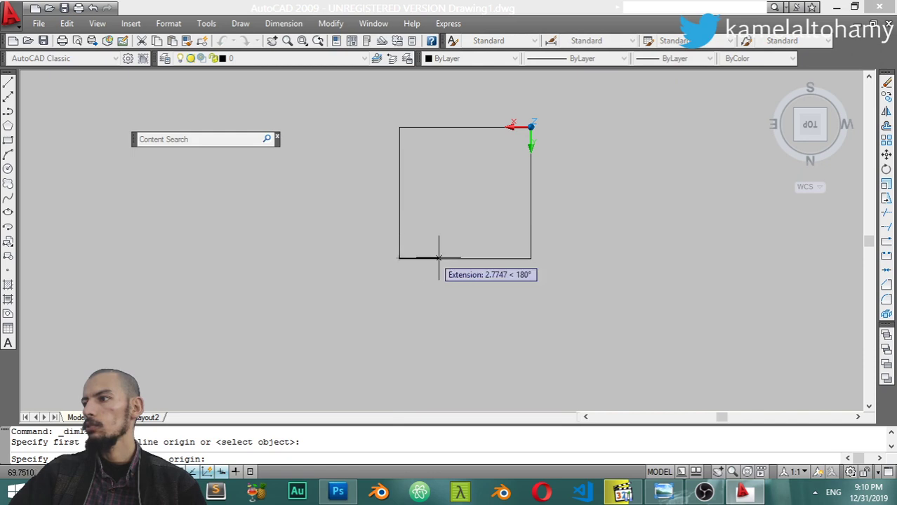
click(530, 258)
click(481, 274)
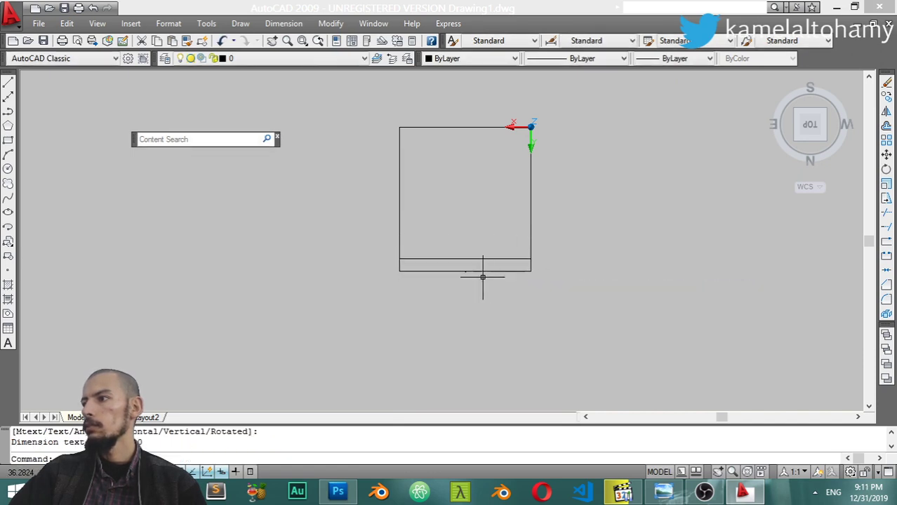
scroll(482, 275, up, 3)
scroll(363, 224, up, 3)
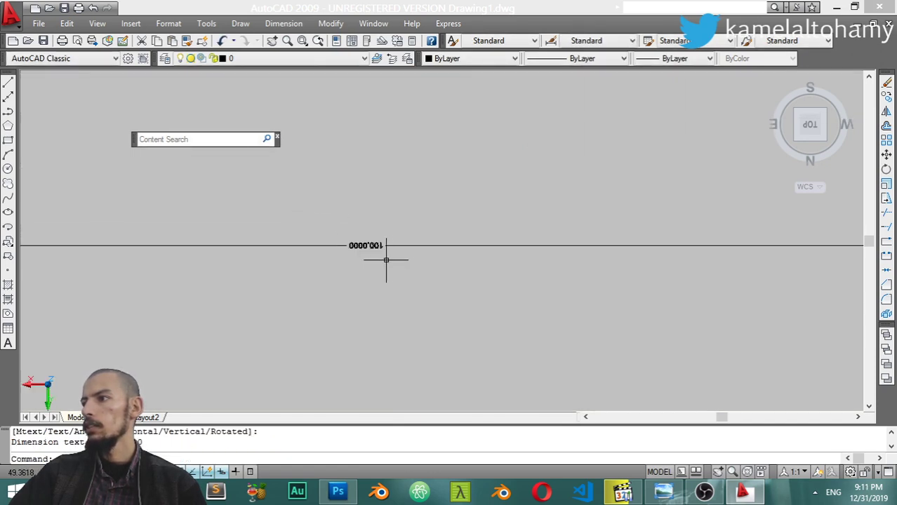
scroll(360, 224, up, 2)
scroll(360, 225, down, 3)
scroll(358, 226, down, 2)
click(169, 23)
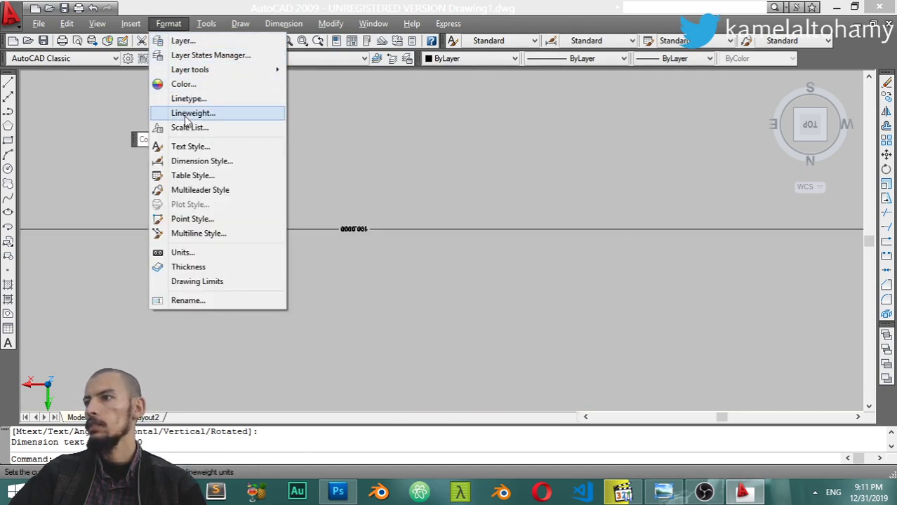
- Set the Standard dimension style's text height to .5, enlarging the 100.0000 label
click(191, 163)
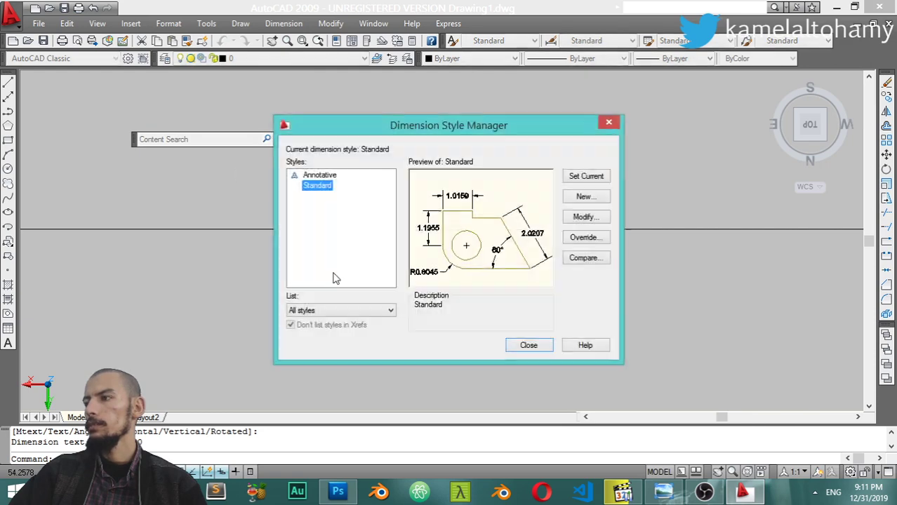
click(582, 219)
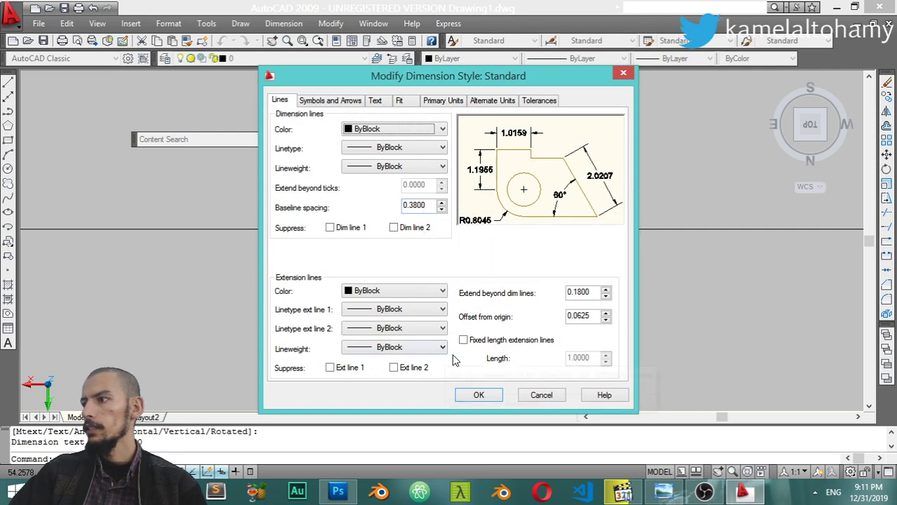
click(372, 102)
double_click(426, 196)
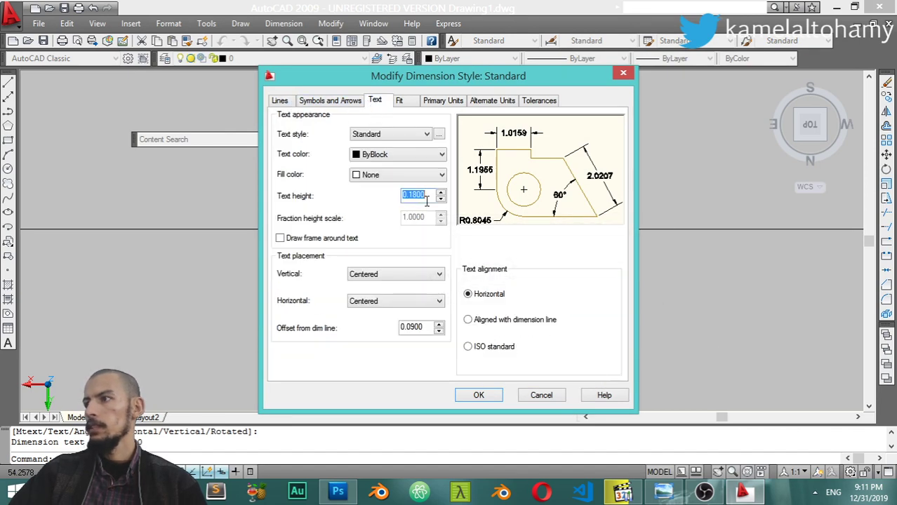
text(.5)
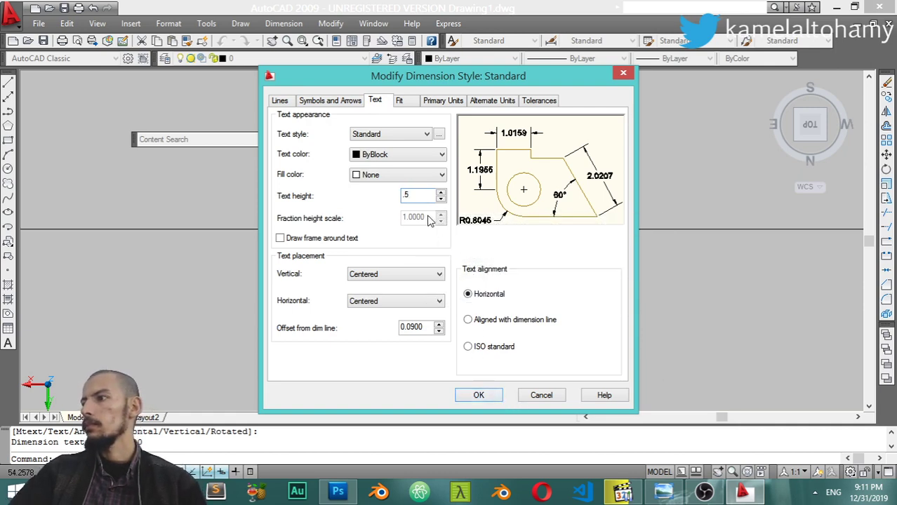
click(480, 395)
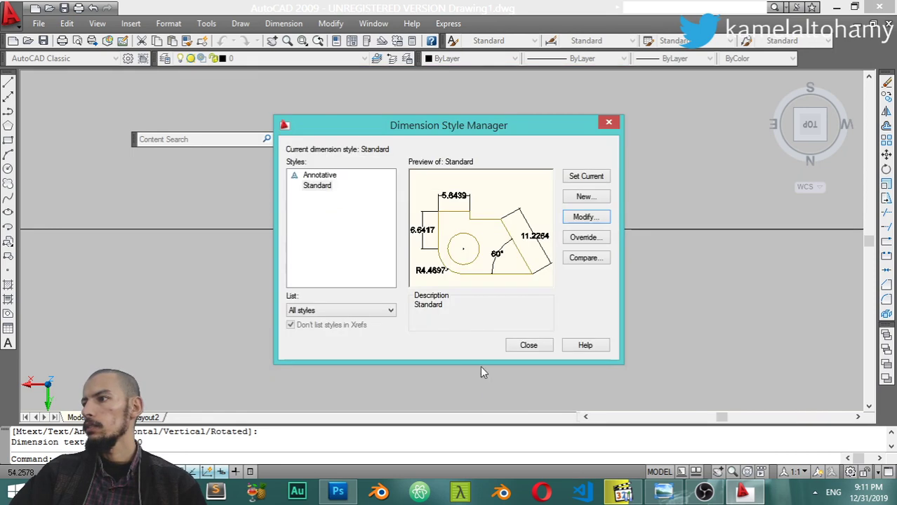
click(526, 345)
scroll(357, 285, down, 5)
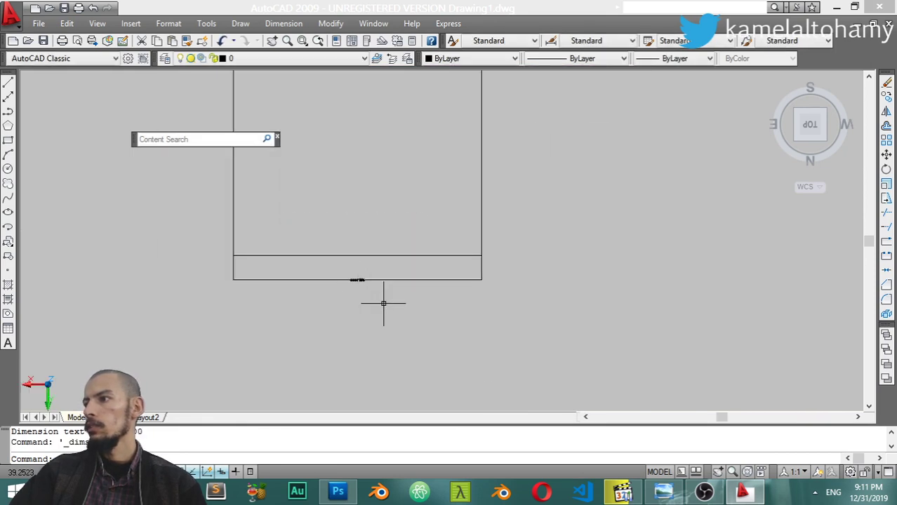
scroll(383, 303, up, 5)
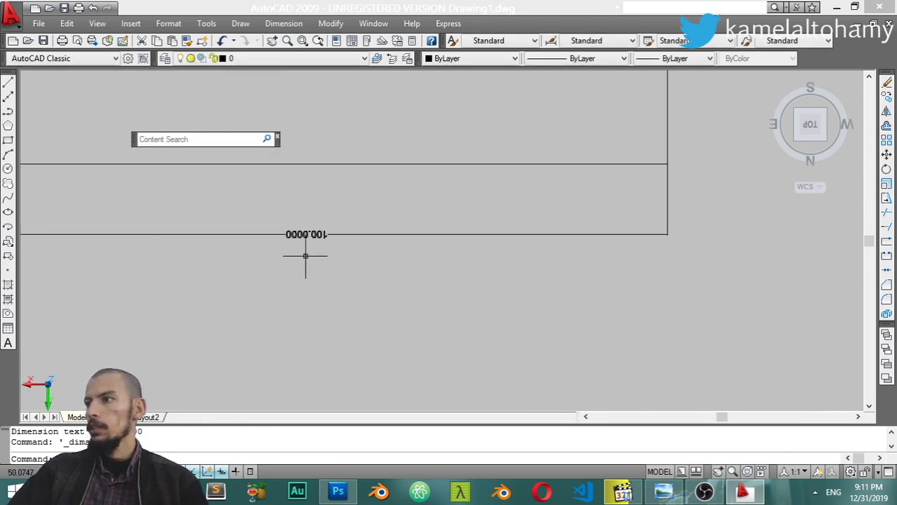
scroll(308, 242, up, 2)
click(168, 23)
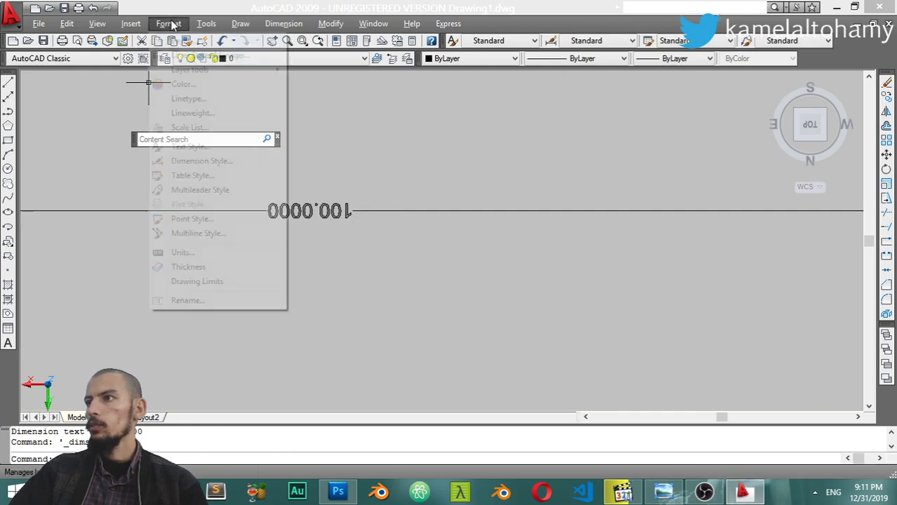
- Suppress the second dimension line in the Standard dimension style
click(193, 161)
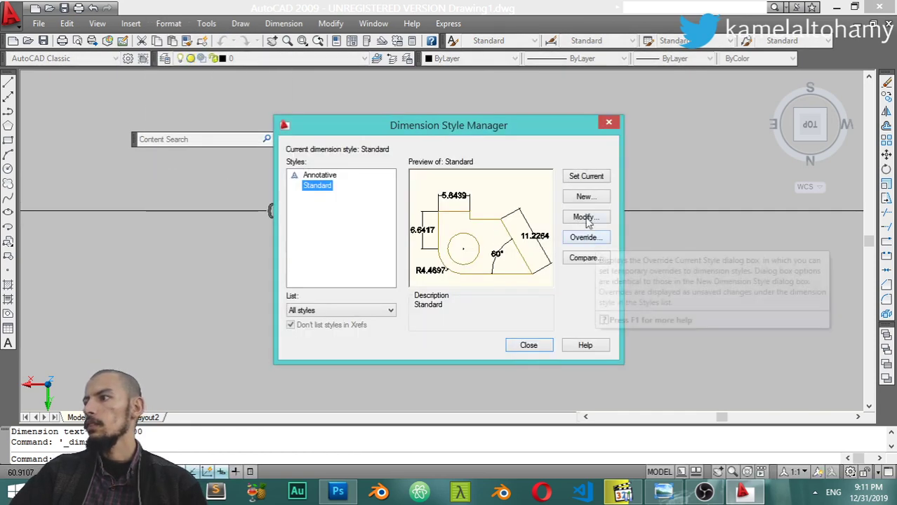
click(583, 218)
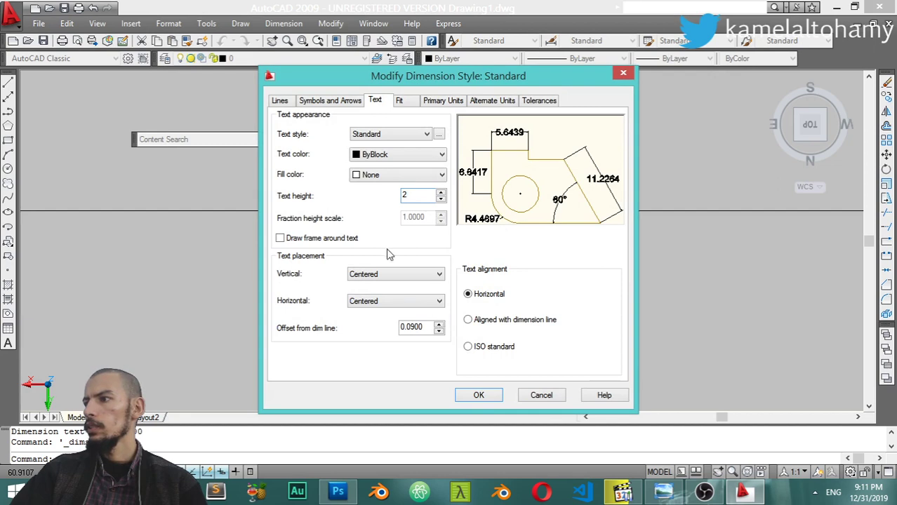
click(284, 101)
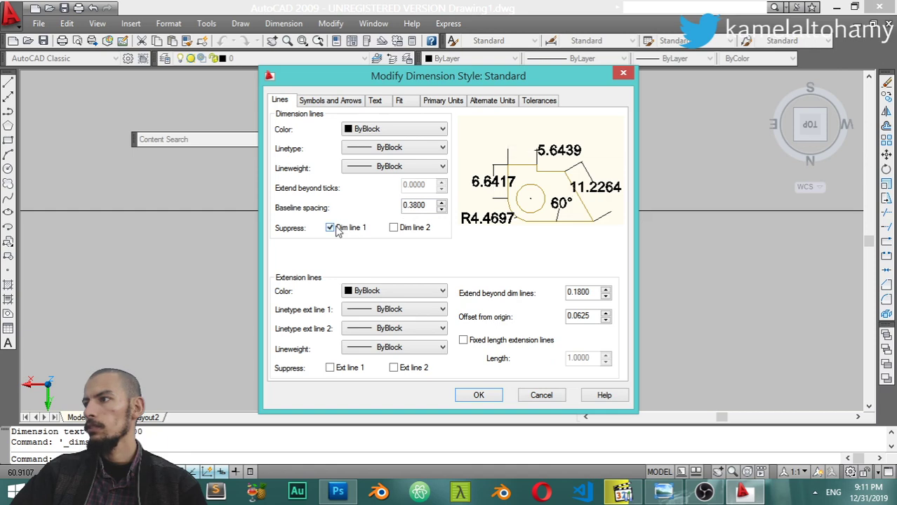
click(394, 227)
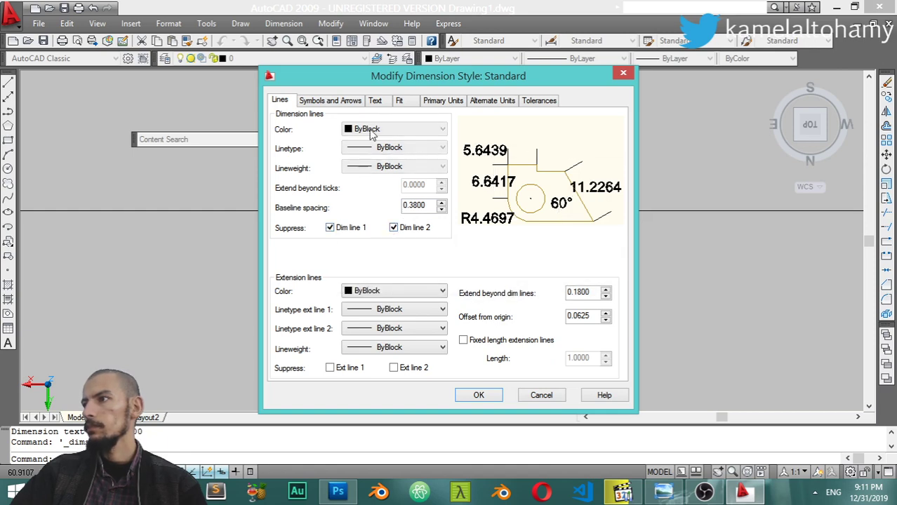
- Set both arrowheads to Closed blank and the leader to Oblique, then apply the style
click(351, 102)
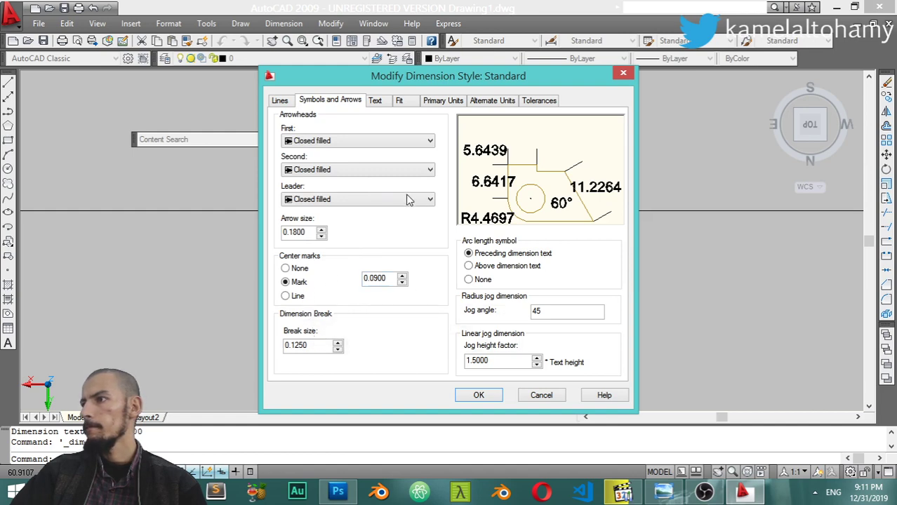
click(351, 140)
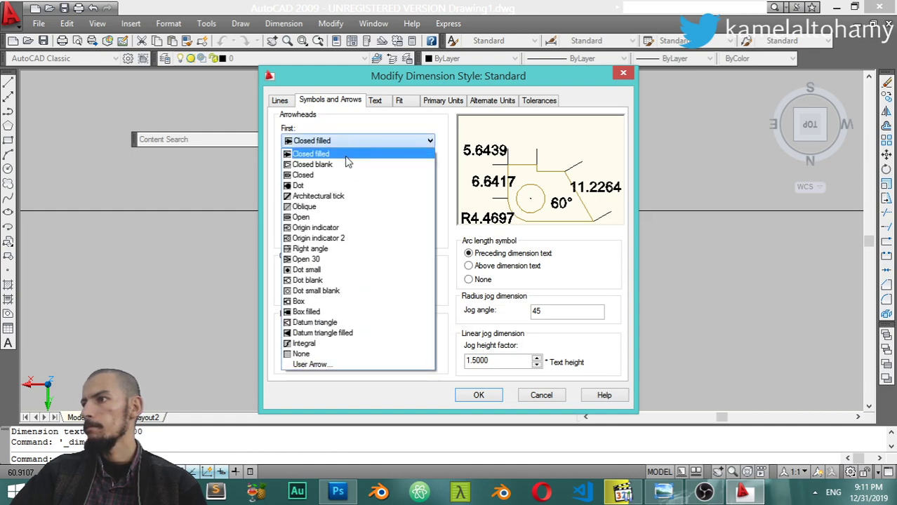
click(349, 145)
click(357, 199)
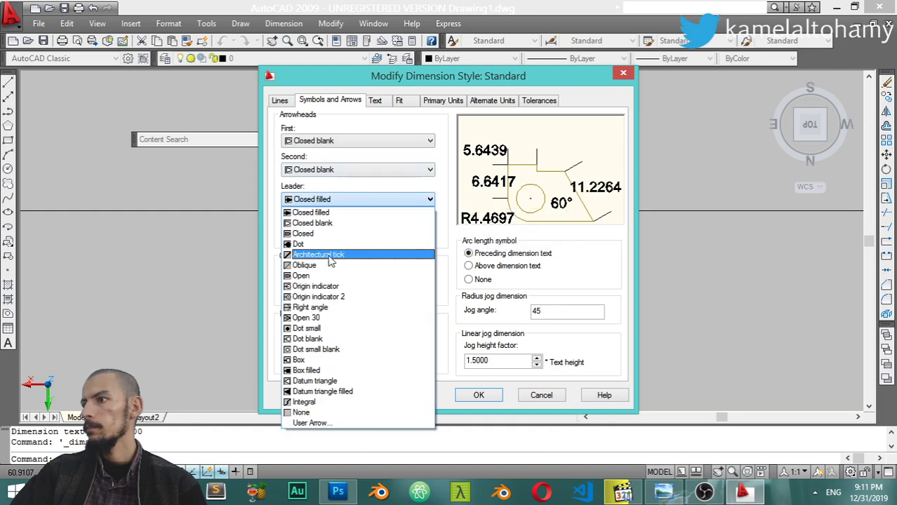
click(331, 264)
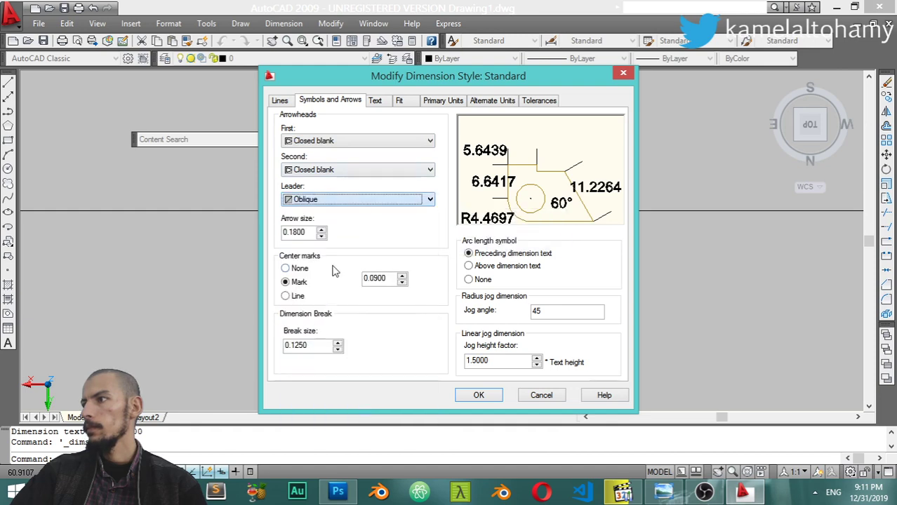
click(398, 101)
click(376, 101)
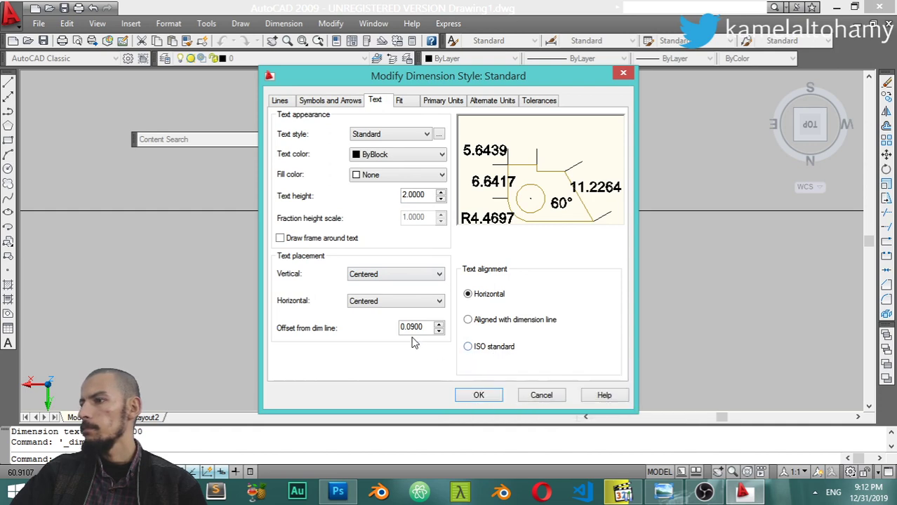
click(479, 395)
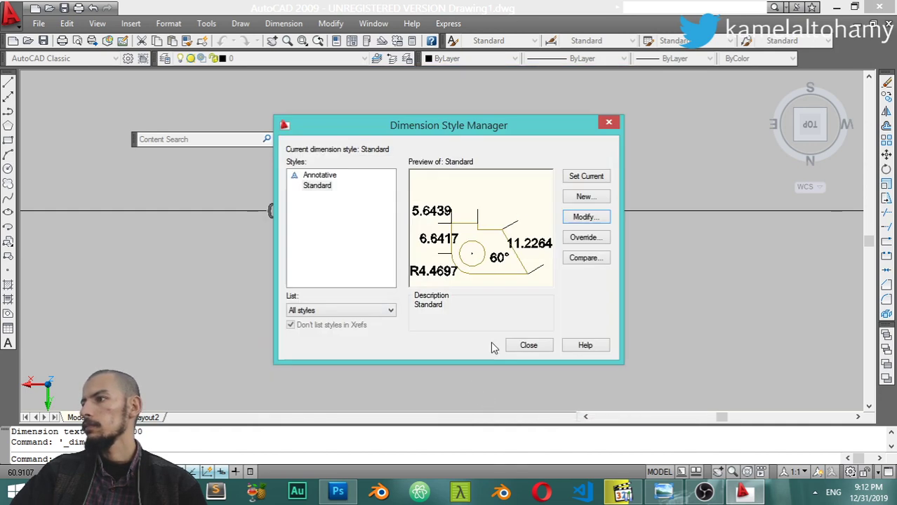
click(528, 344)
- Pan and zoom to view the whole dimensioned square with its restyled label
scroll(413, 281, up, 1)
scroll(413, 280, up, 1)
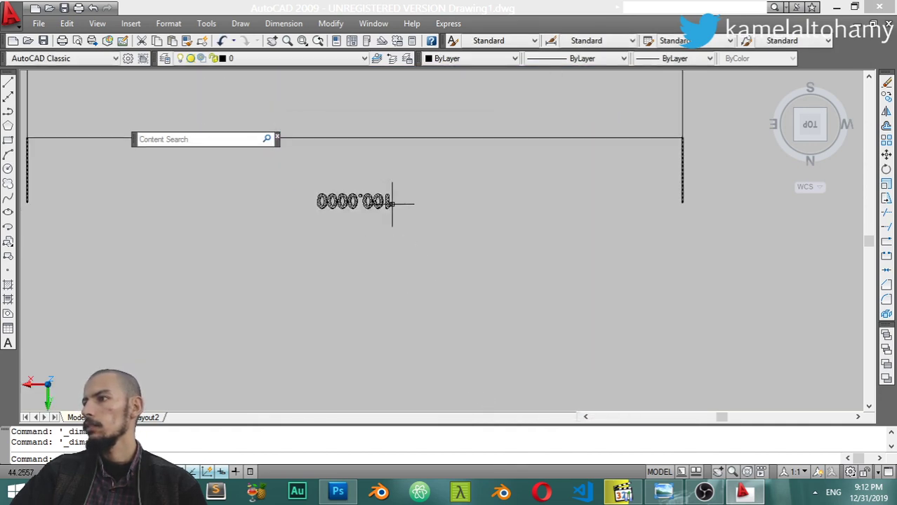
scroll(454, 217, down, 4)
middle_drag(454, 217, 420, 294)
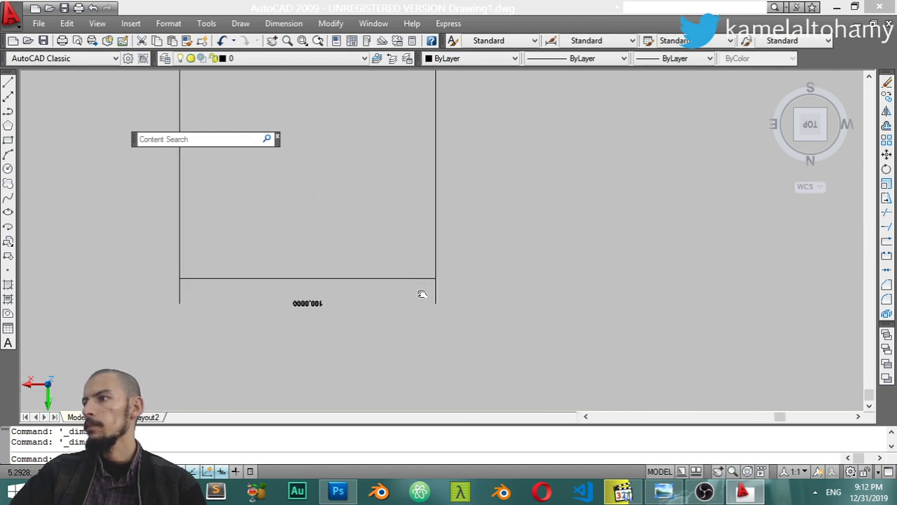
scroll(414, 286, down, 4)
scroll(443, 216, up, 3)
- Draw a circle to the right of the square using the C command
text(c)
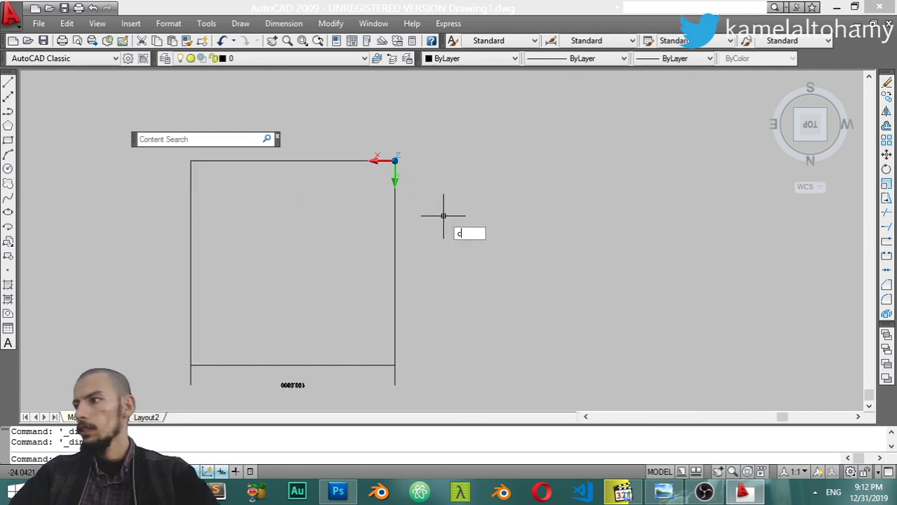
key(Return)
click(504, 208)
click(529, 249)
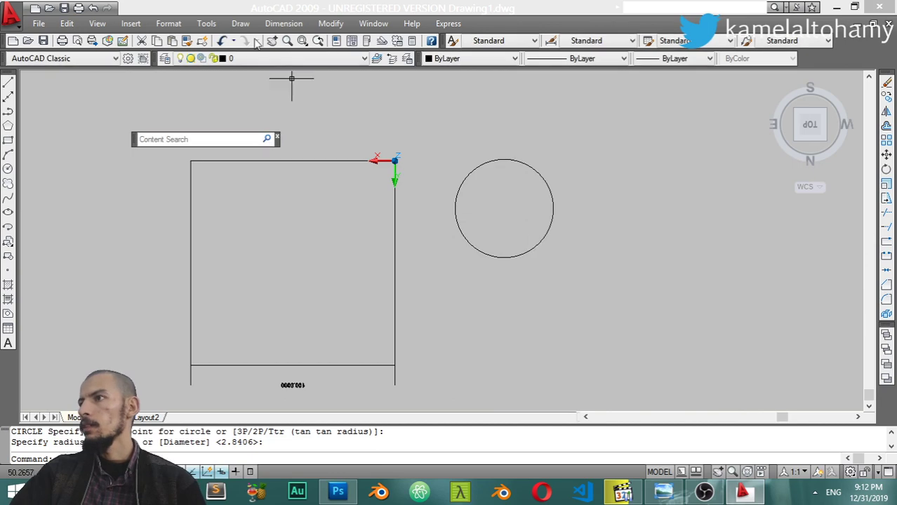
- Add a radius dimension reading R24.0385 to the circle, placed inside it
click(283, 24)
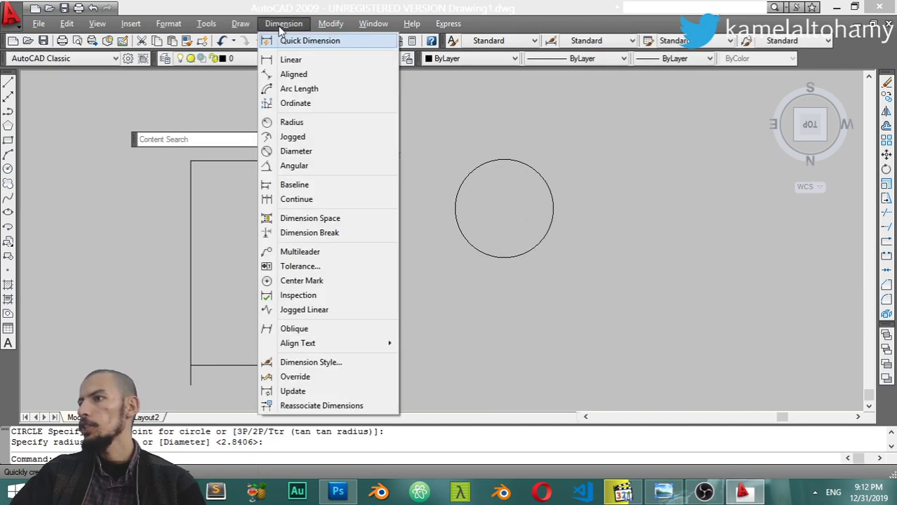
click(299, 122)
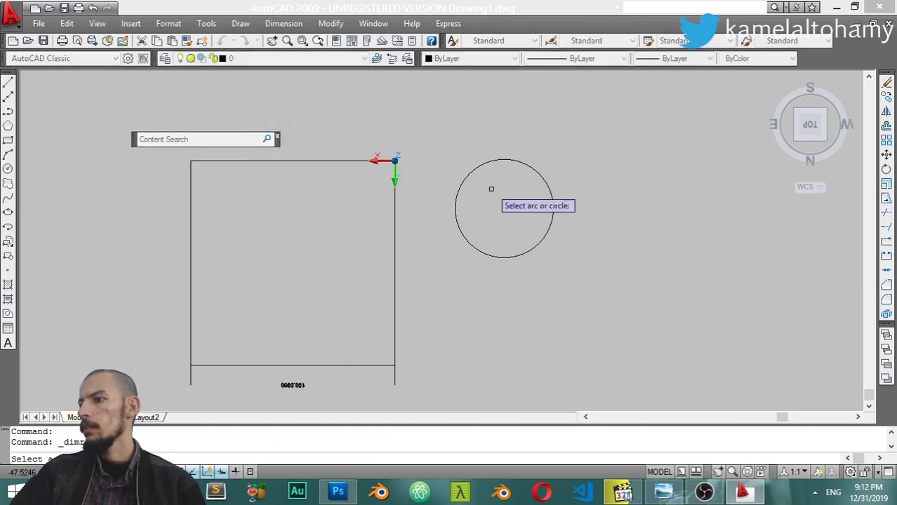
click(504, 161)
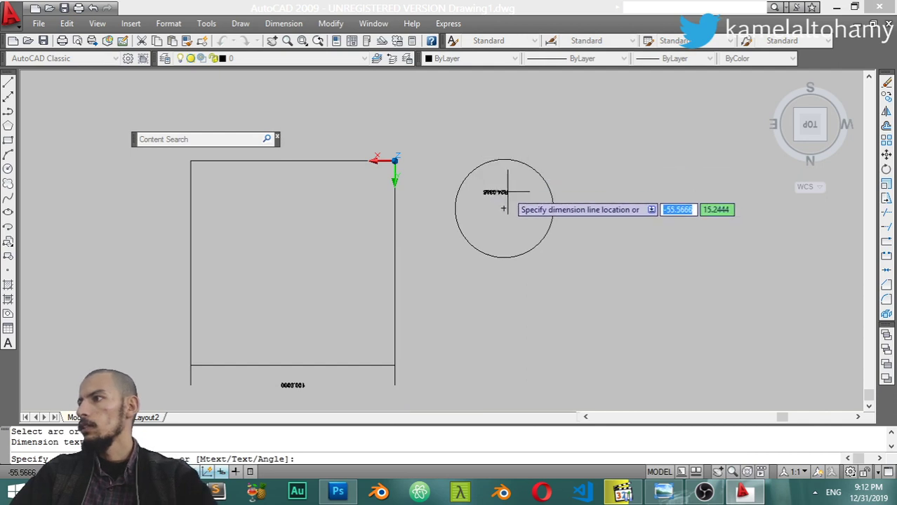
scroll(505, 193, up, 3)
scroll(508, 202, up, 2)
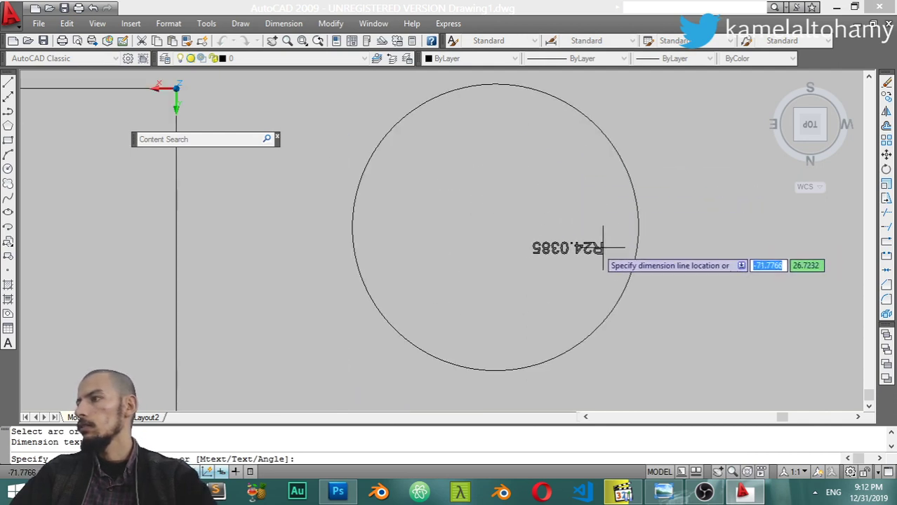
click(589, 241)
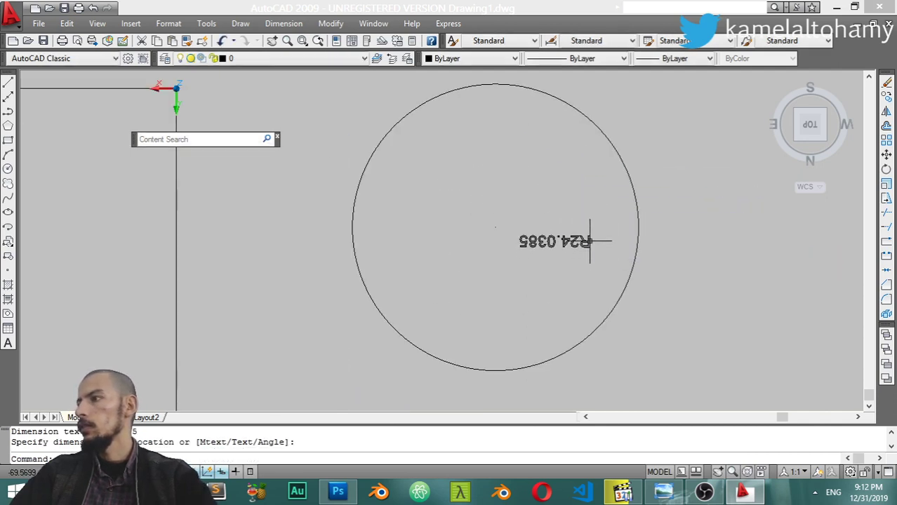
click(240, 24)
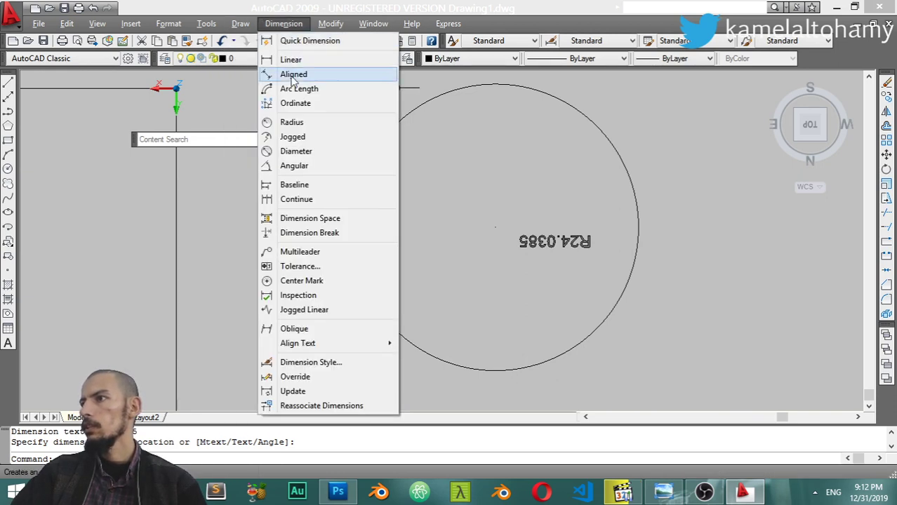
key(Escape)
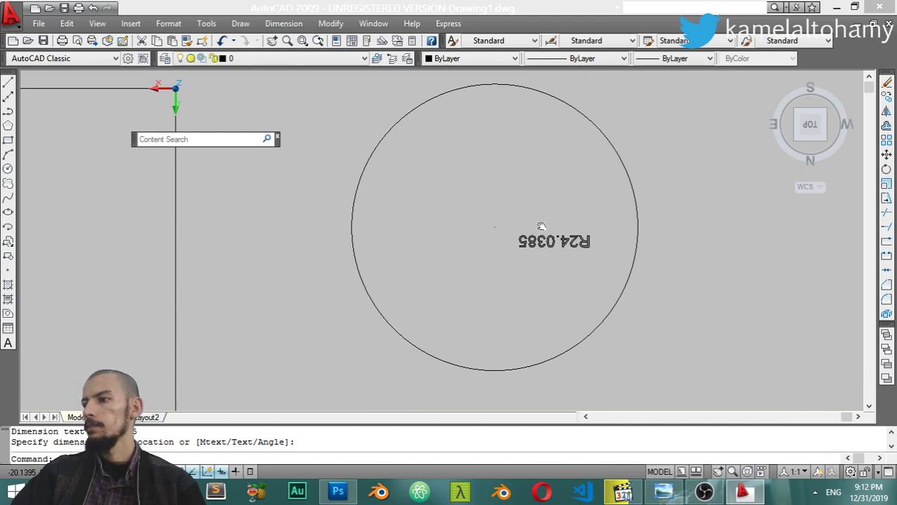
middle_drag(543, 223, 395, 221)
scroll(395, 220, down, 4)
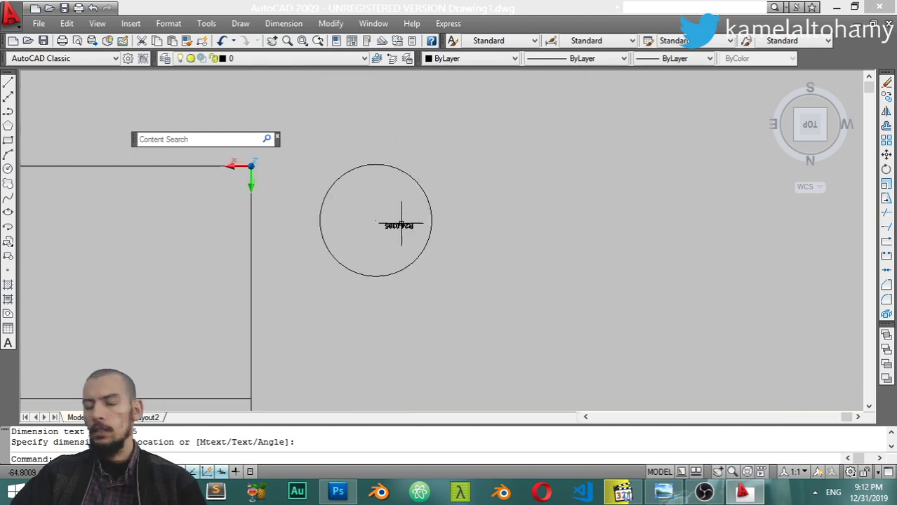
- Draw a three-point arc to the right of the dimensioned circle
click(240, 23)
mouse_move(280, 199)
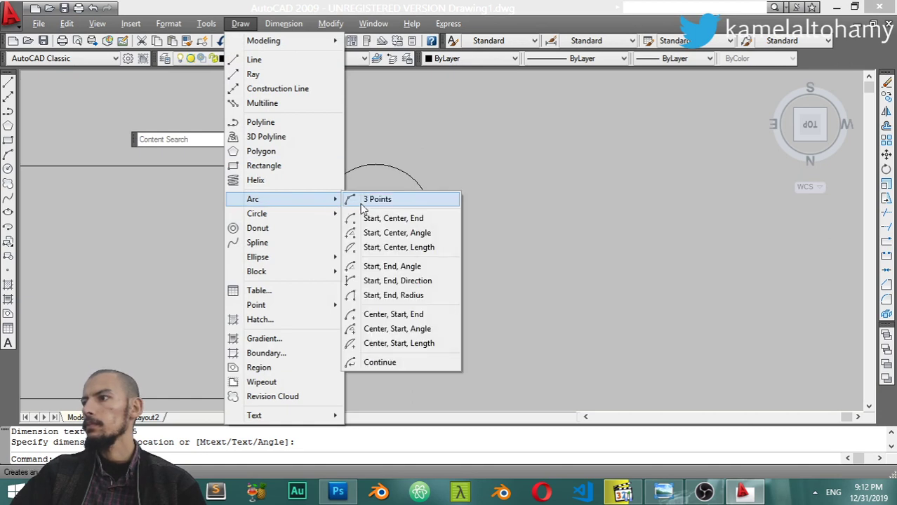
click(361, 200)
click(449, 143)
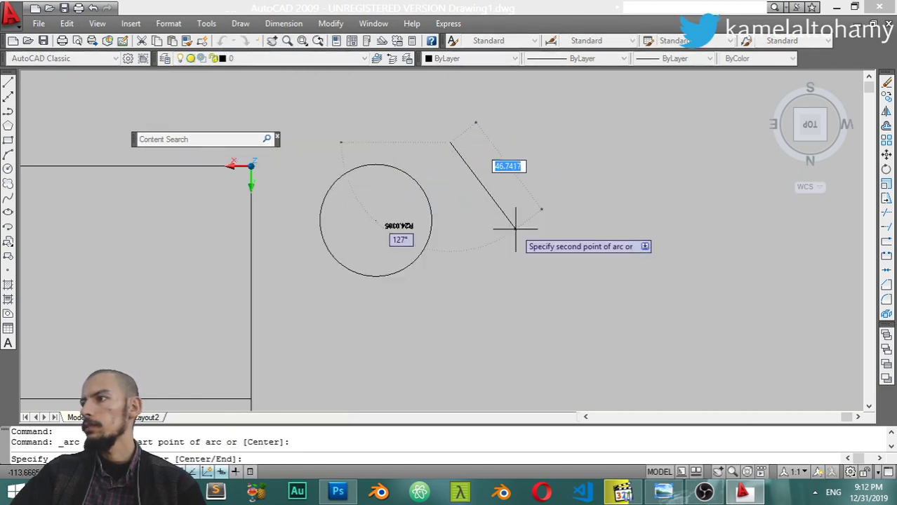
click(522, 230)
click(588, 205)
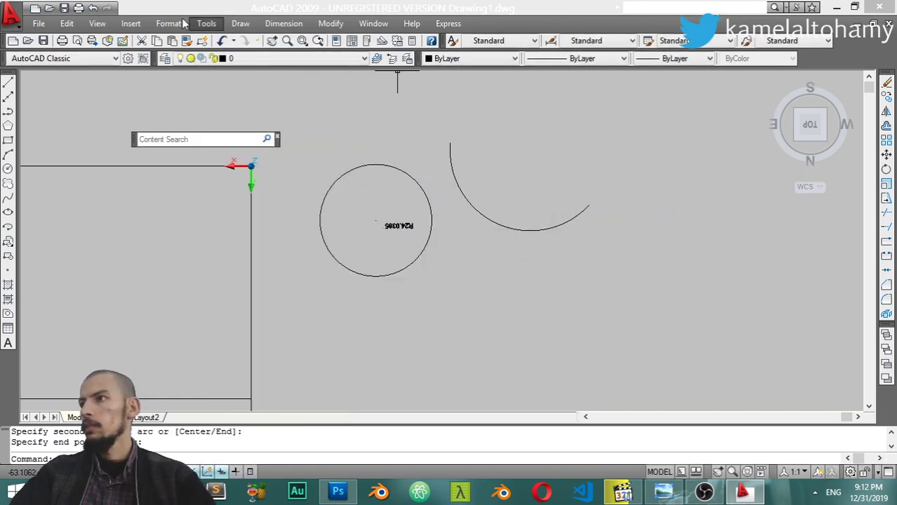
click(267, 25)
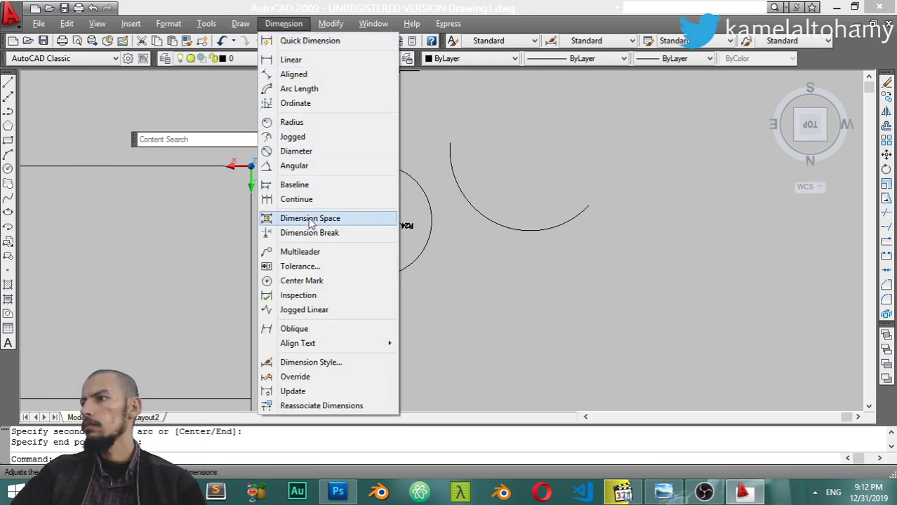
- Dimension the arc's length at 85.8092, placing the dimension inside its curve
click(300, 89)
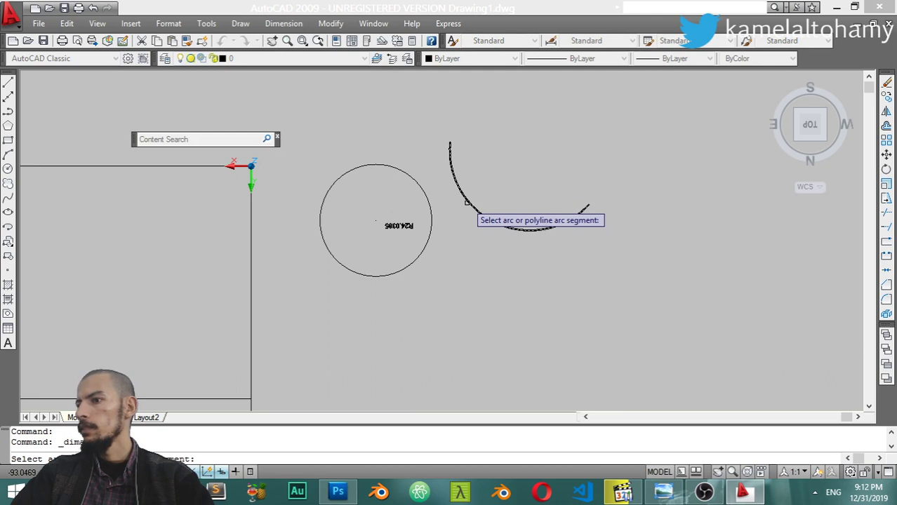
click(466, 202)
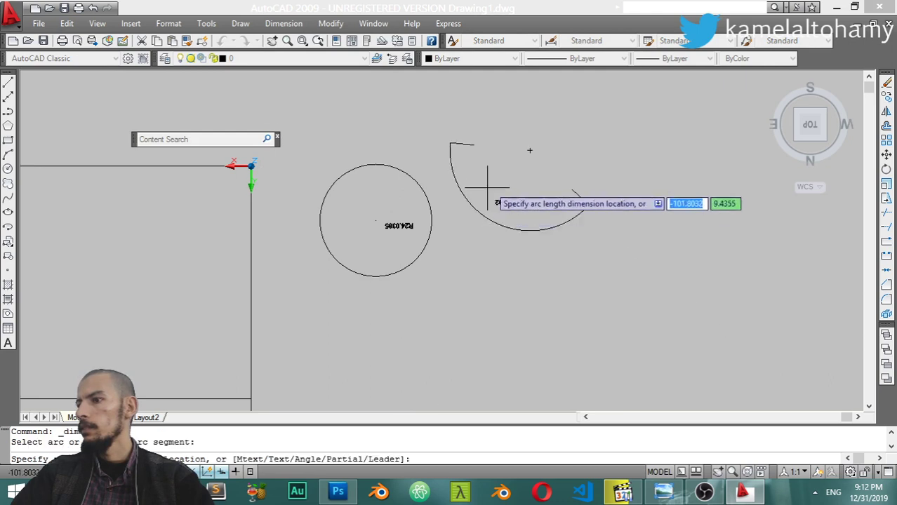
click(529, 186)
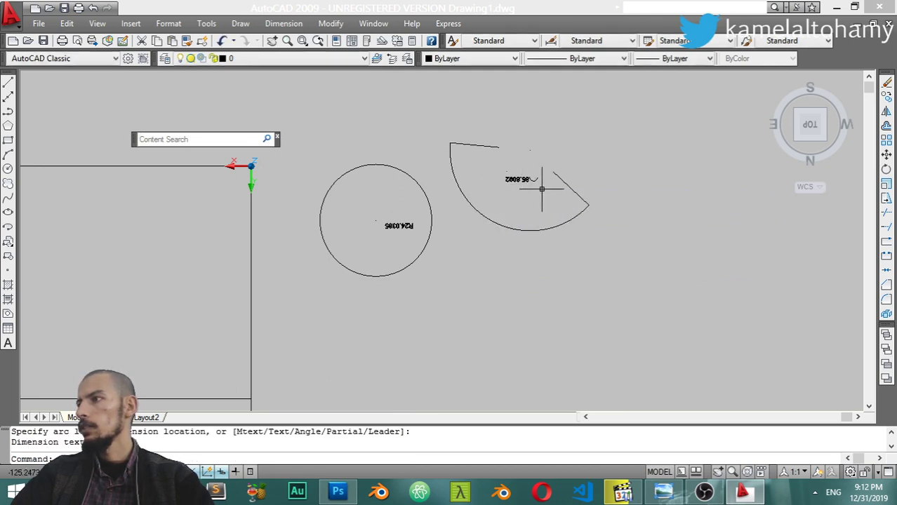
scroll(529, 188, up, 4)
scroll(529, 188, up, 1)
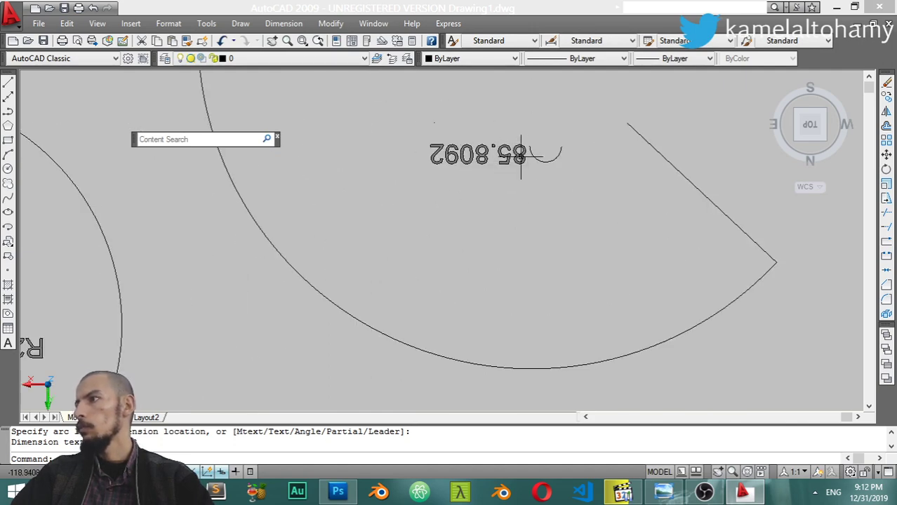
scroll(526, 158, down, 3)
scroll(537, 158, up, 3)
scroll(515, 151, down, 4)
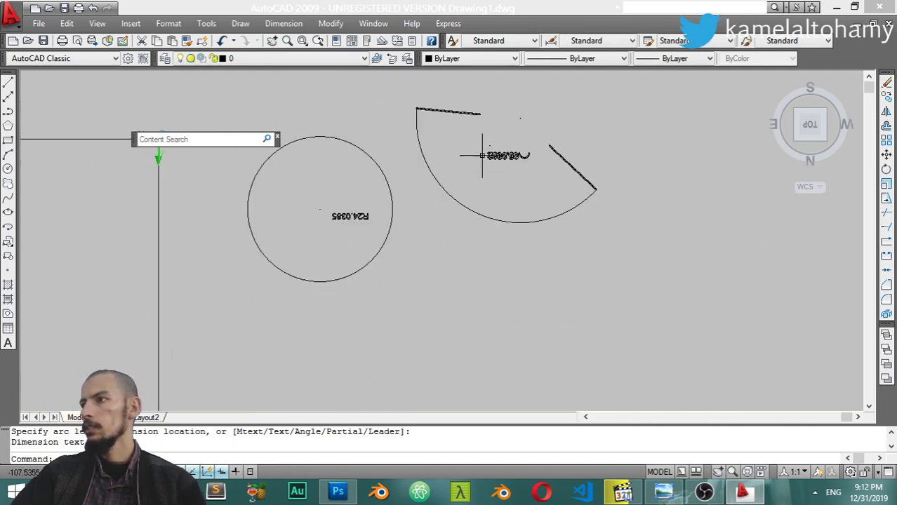
scroll(484, 151, up, 1)
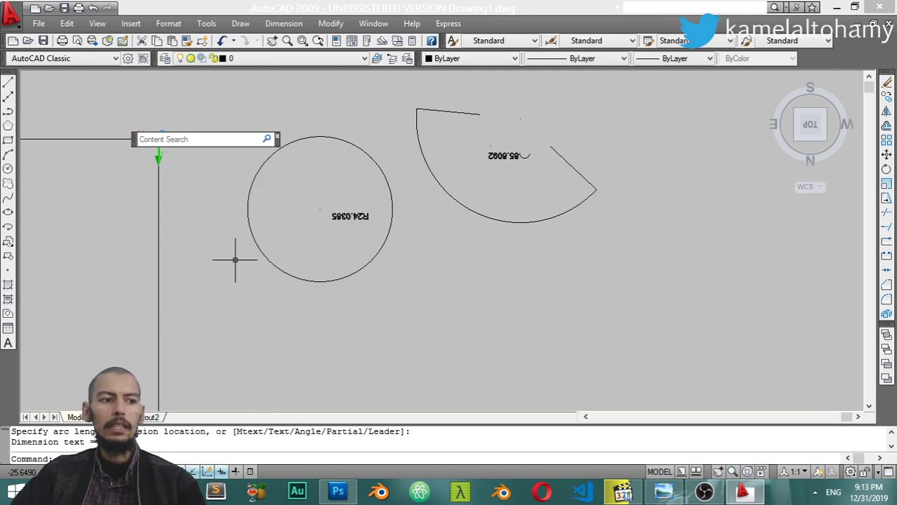